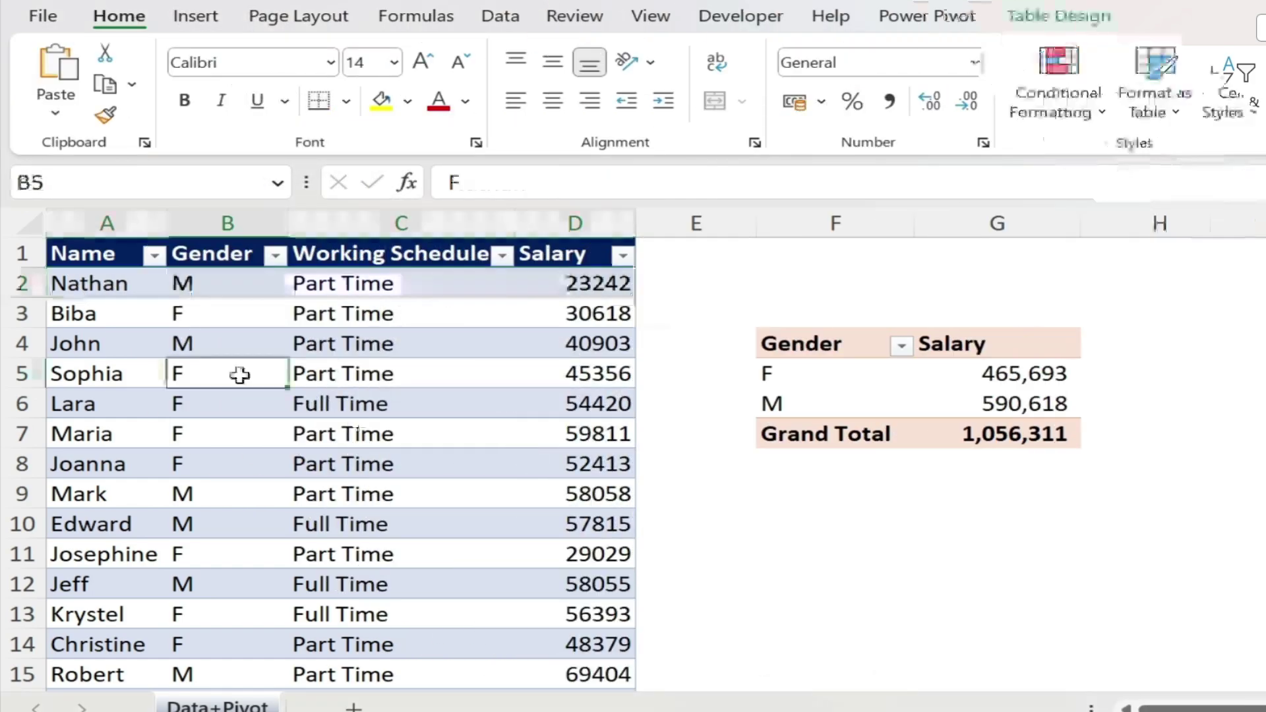
Copy the last data row into row 24 and set its salary to 1000000.
key("ctrl+Down")
key("Left")
key("ctrl+shift+Right")
key("ctrl+c")
key("ctrl+v")
left_click(554, 673)
type("1")
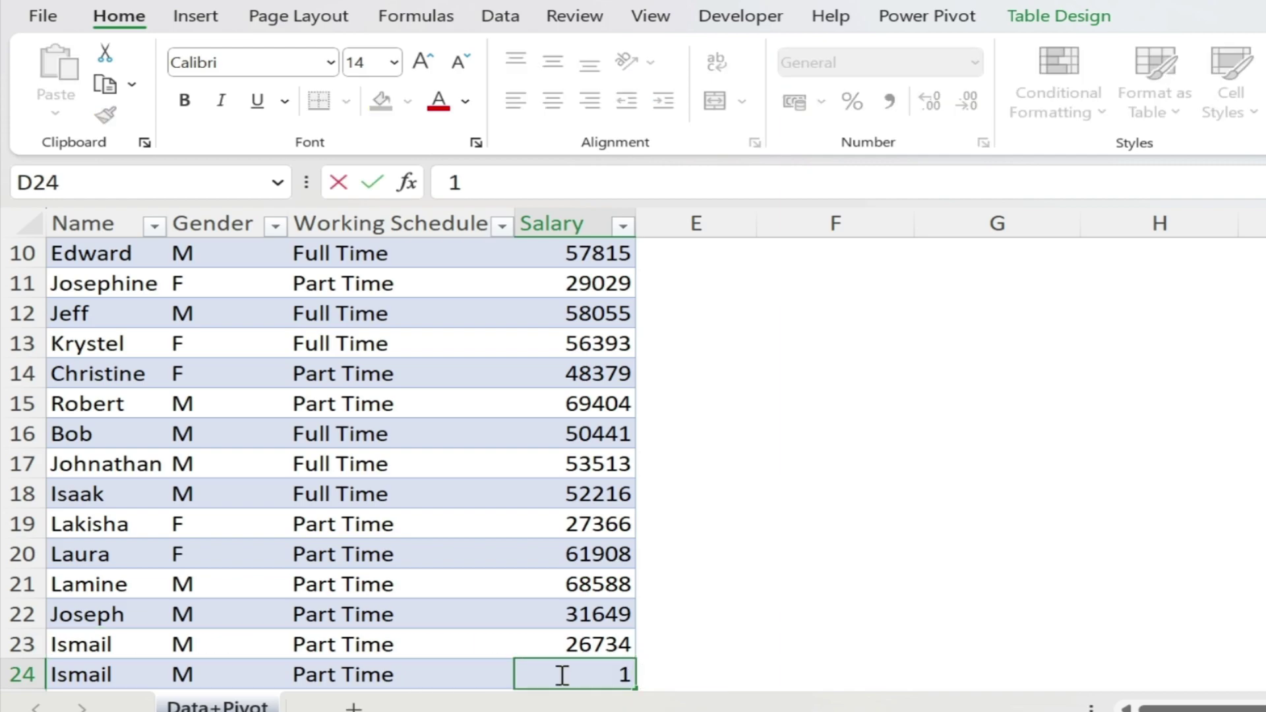
type("000000")
key("Return")
left_click(856, 511)
Refresh the Gender/Salary pivot so its total becomes 1,056,311.
key("ctrl+Up")
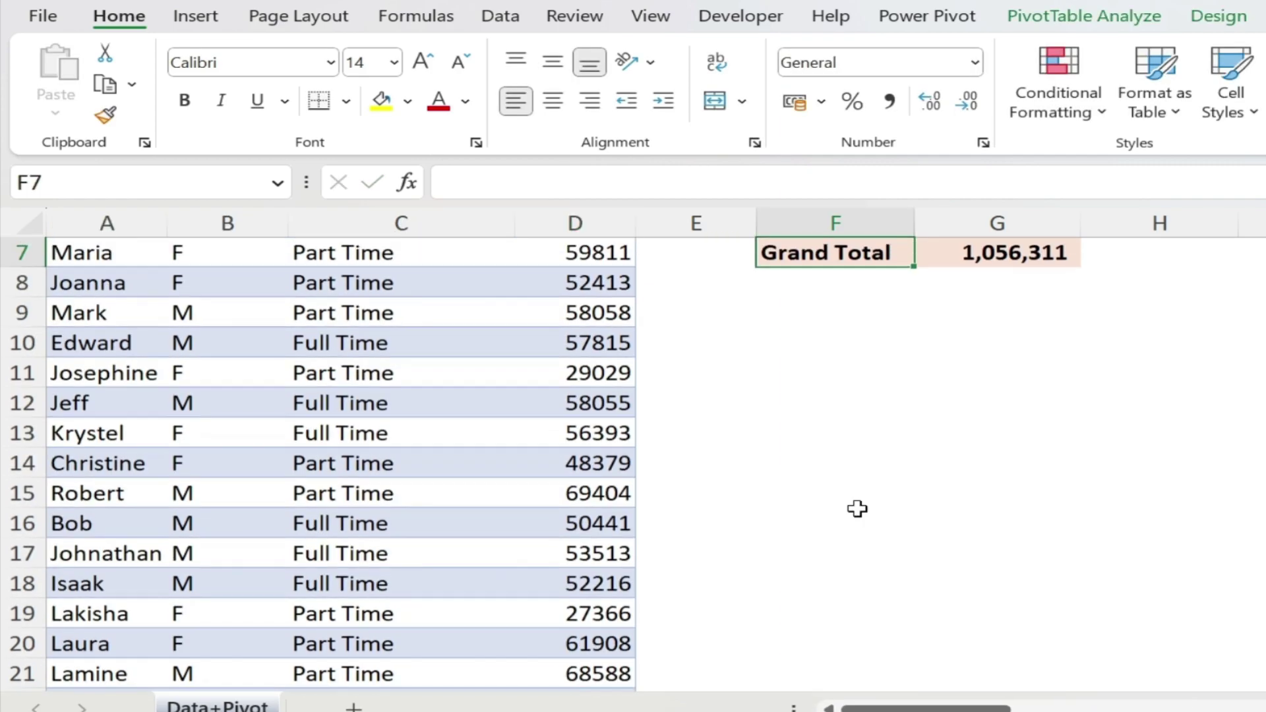
key("ctrl+Up")
key("ctrl+Up")
left_click_drag(851, 404, 856, 377)
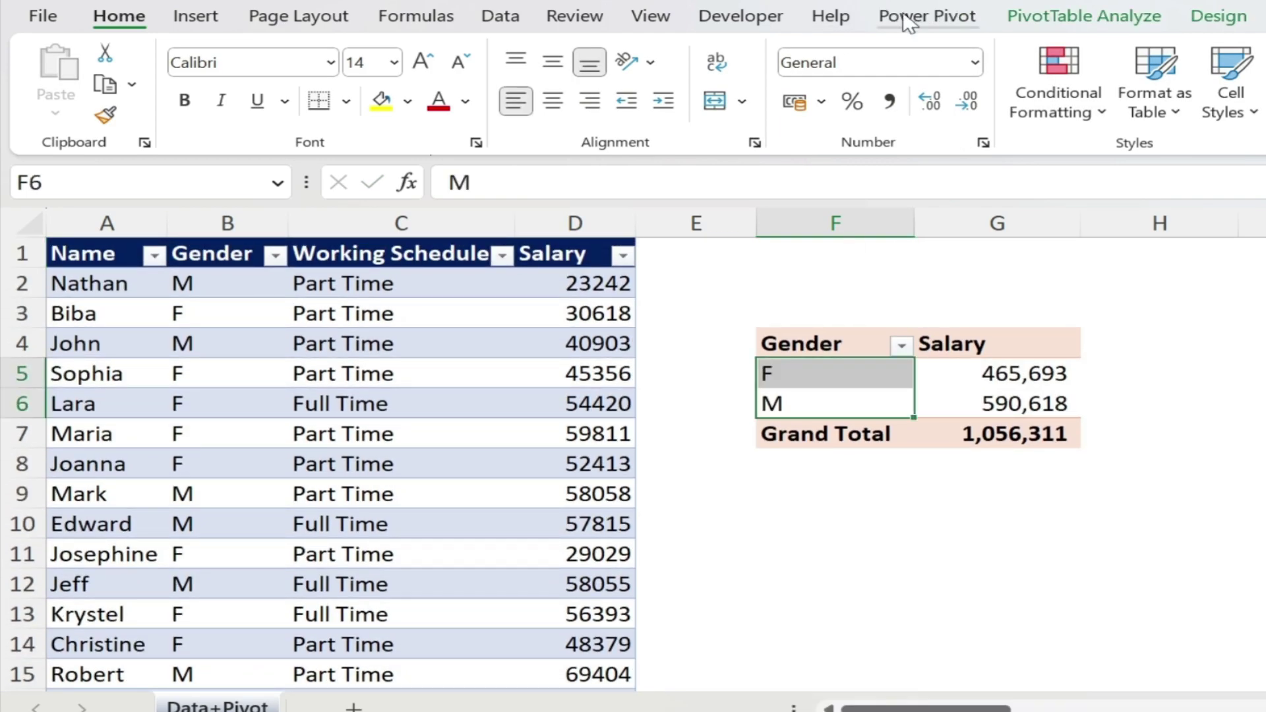
left_click(1084, 16)
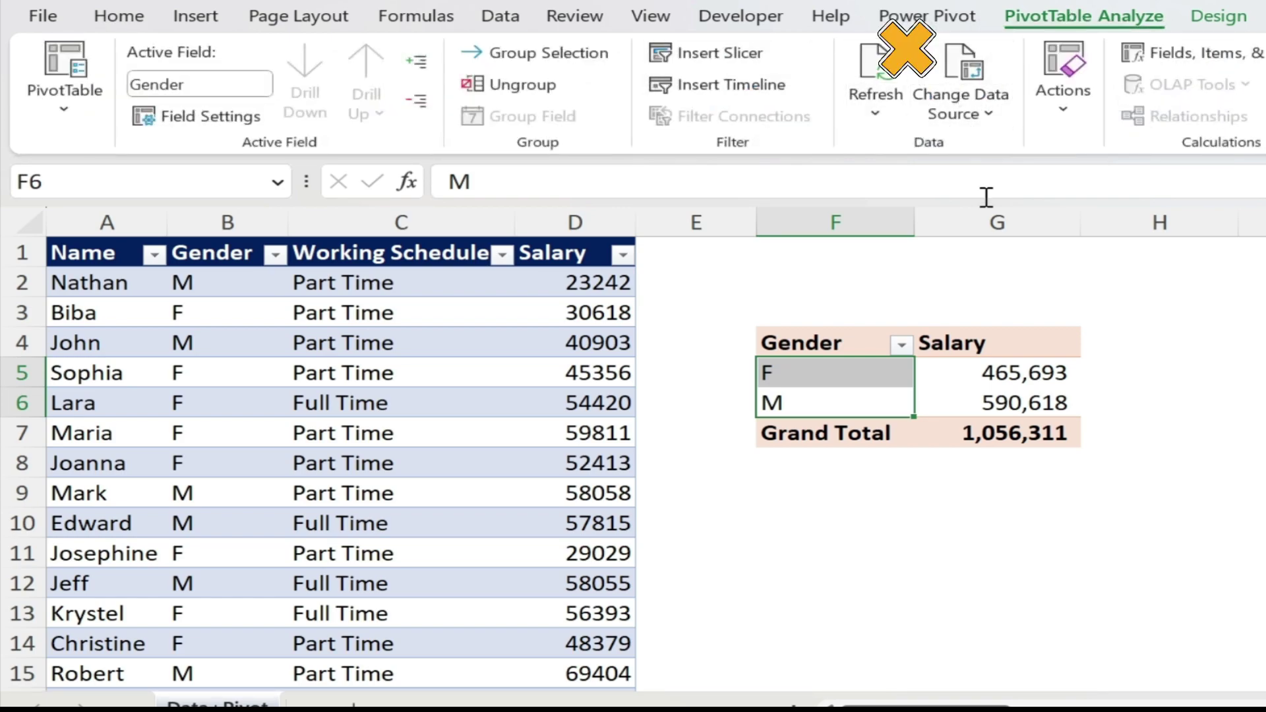
right_click(847, 384)
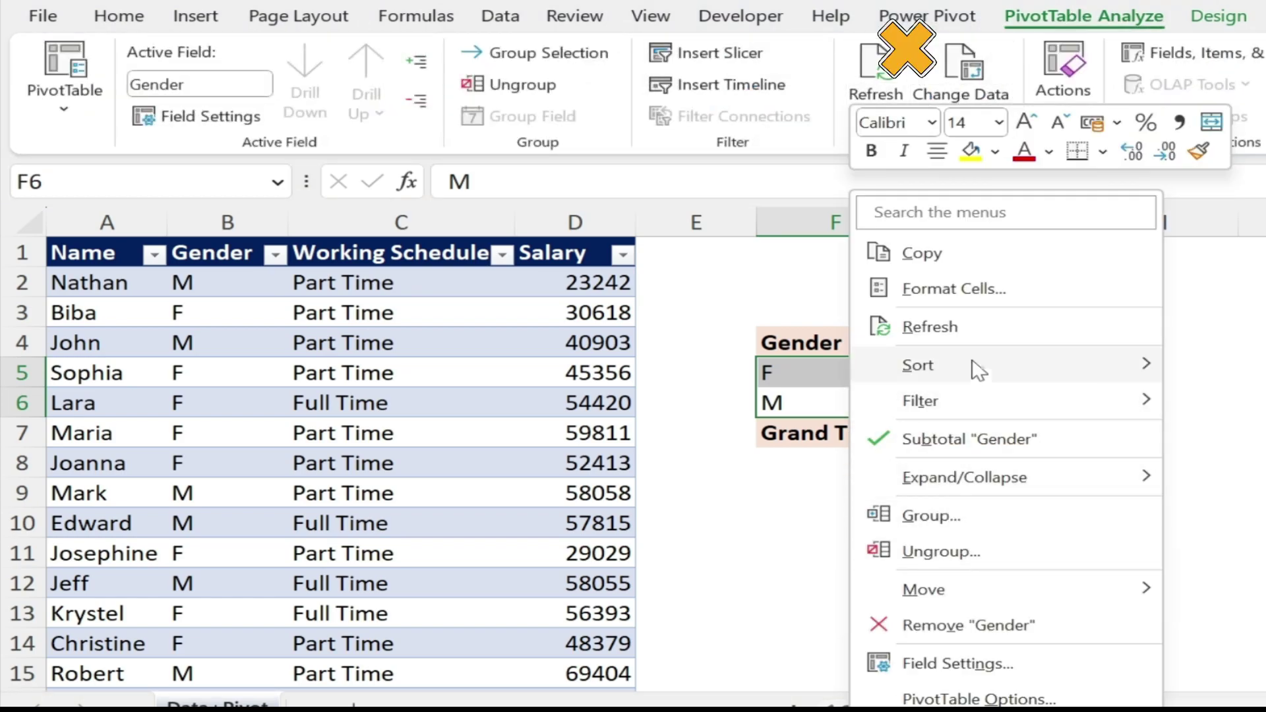
left_click(982, 340)
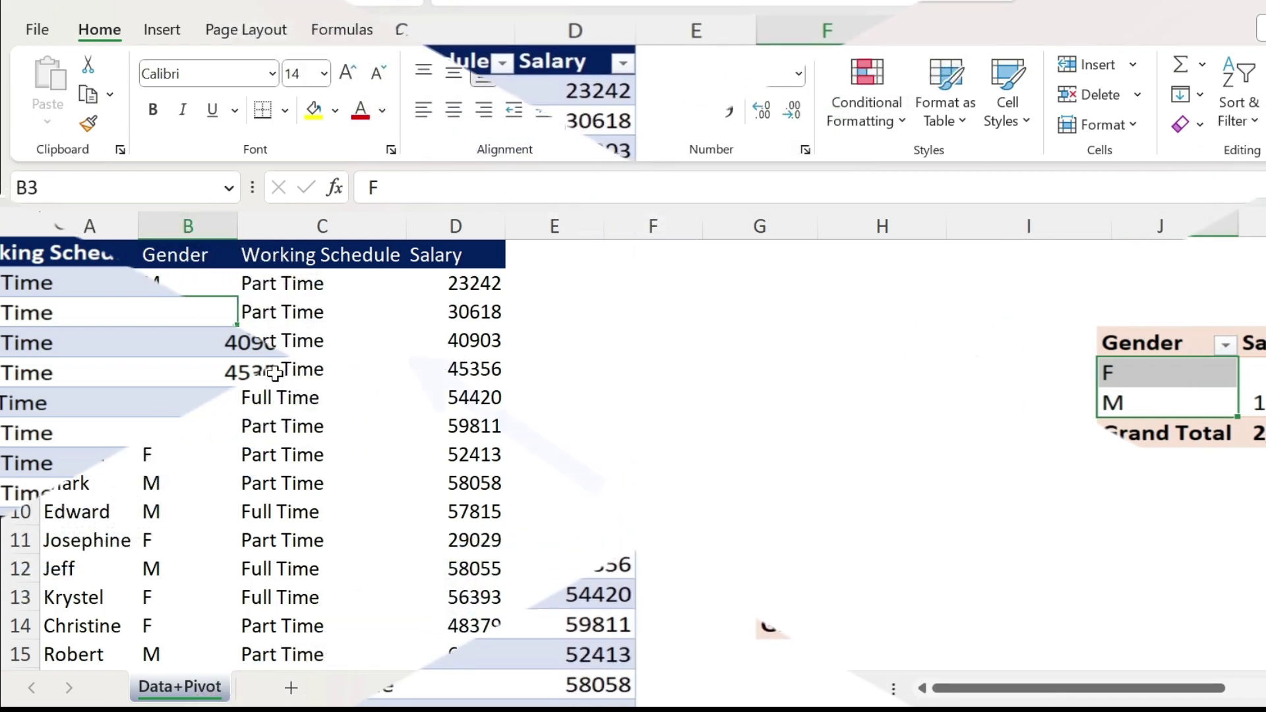
Convert A1:D23 into a table with headers and name it Data.
left_click(162, 29)
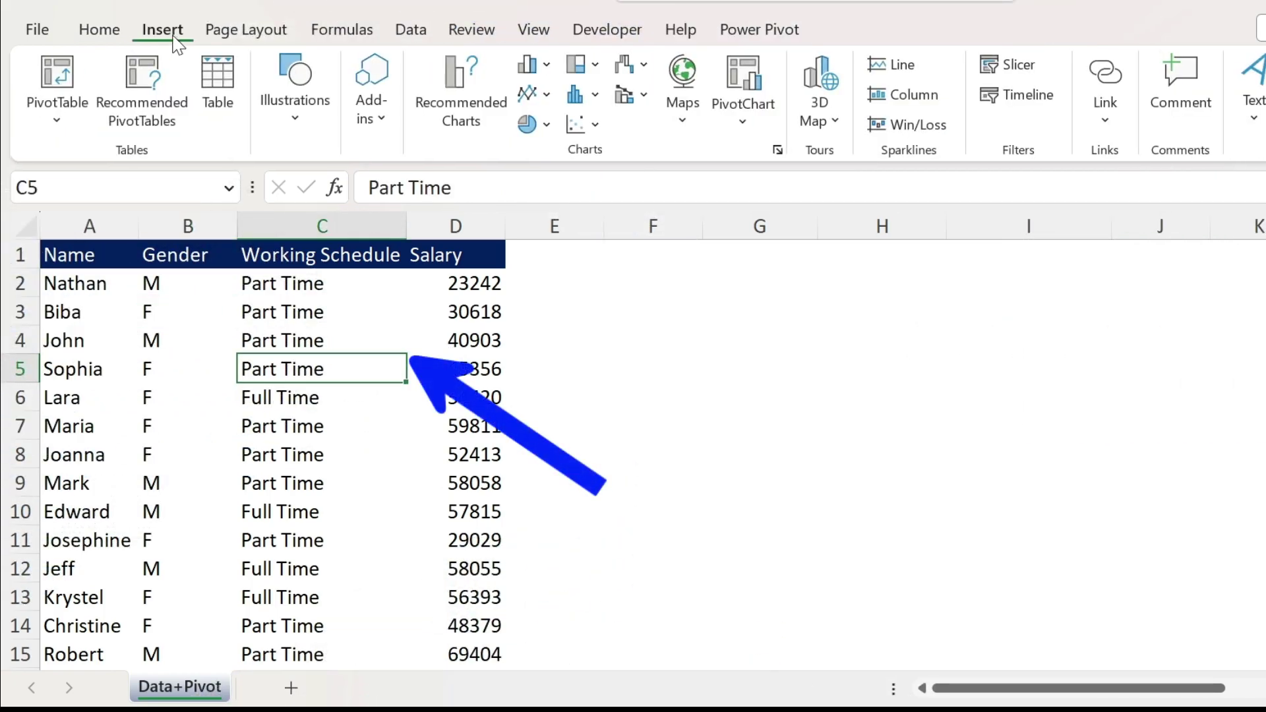
left_click(208, 91)
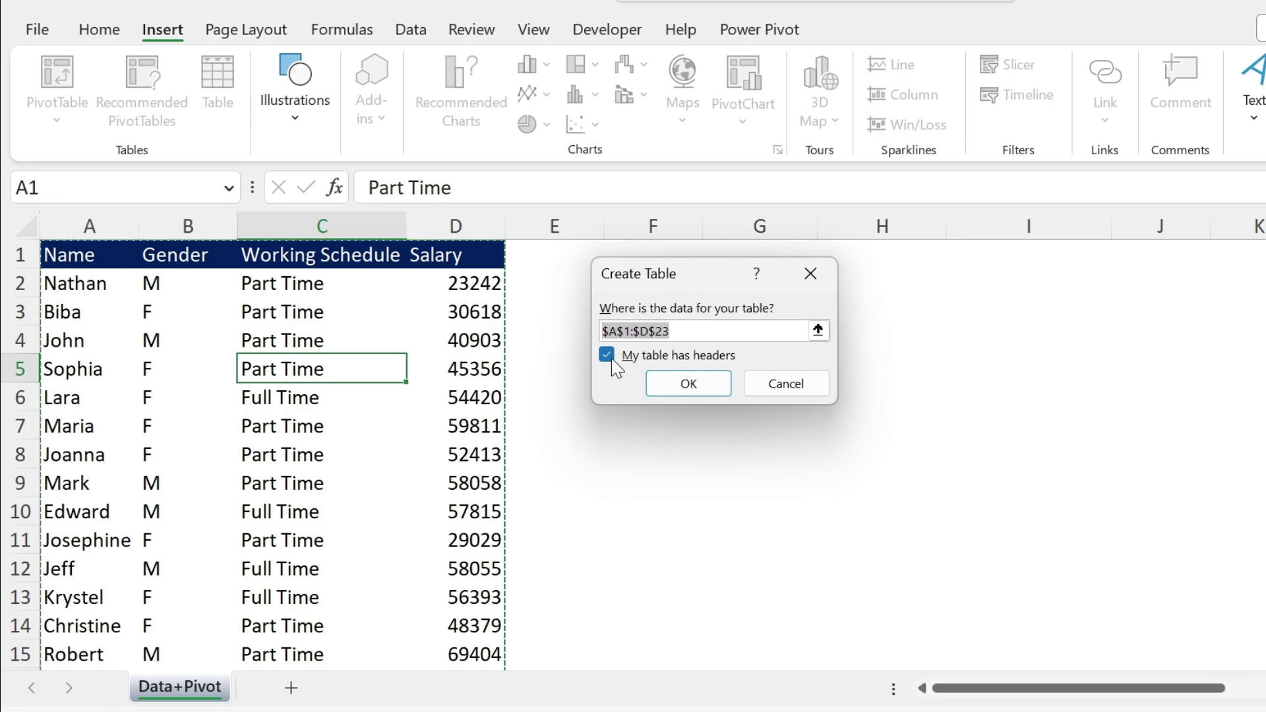
left_click(689, 383)
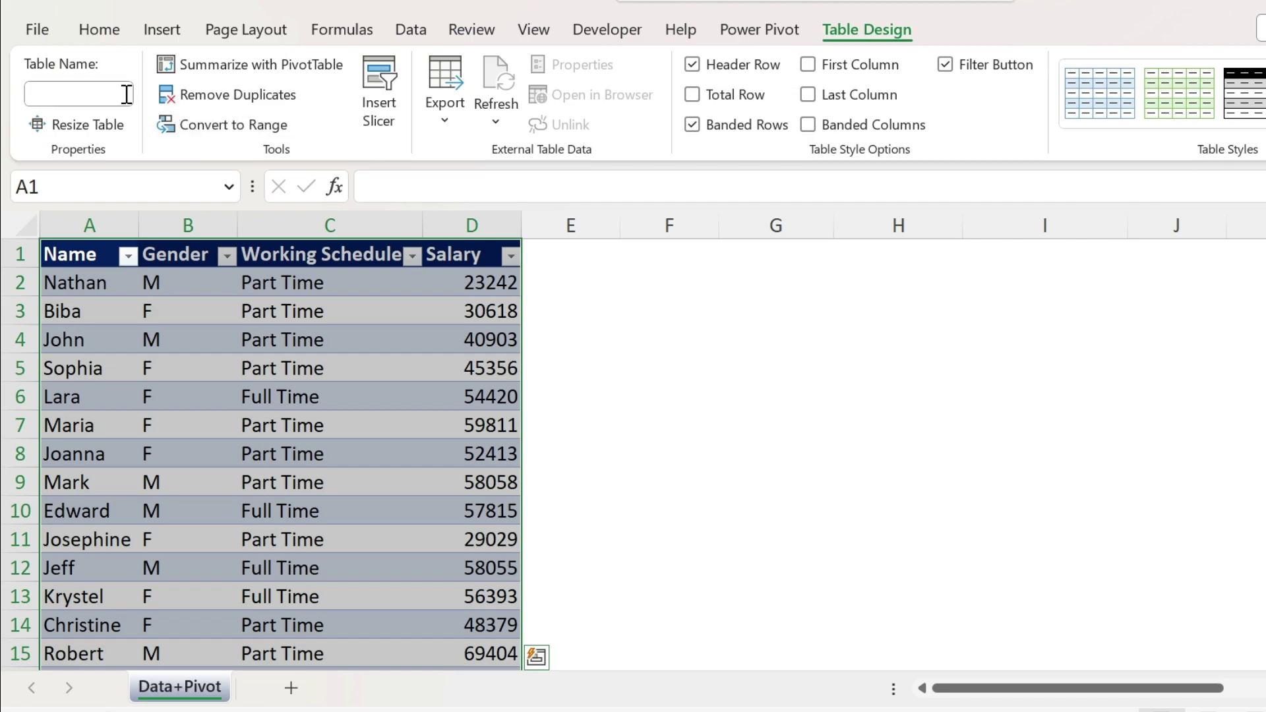
left_click(117, 96)
type("Data")
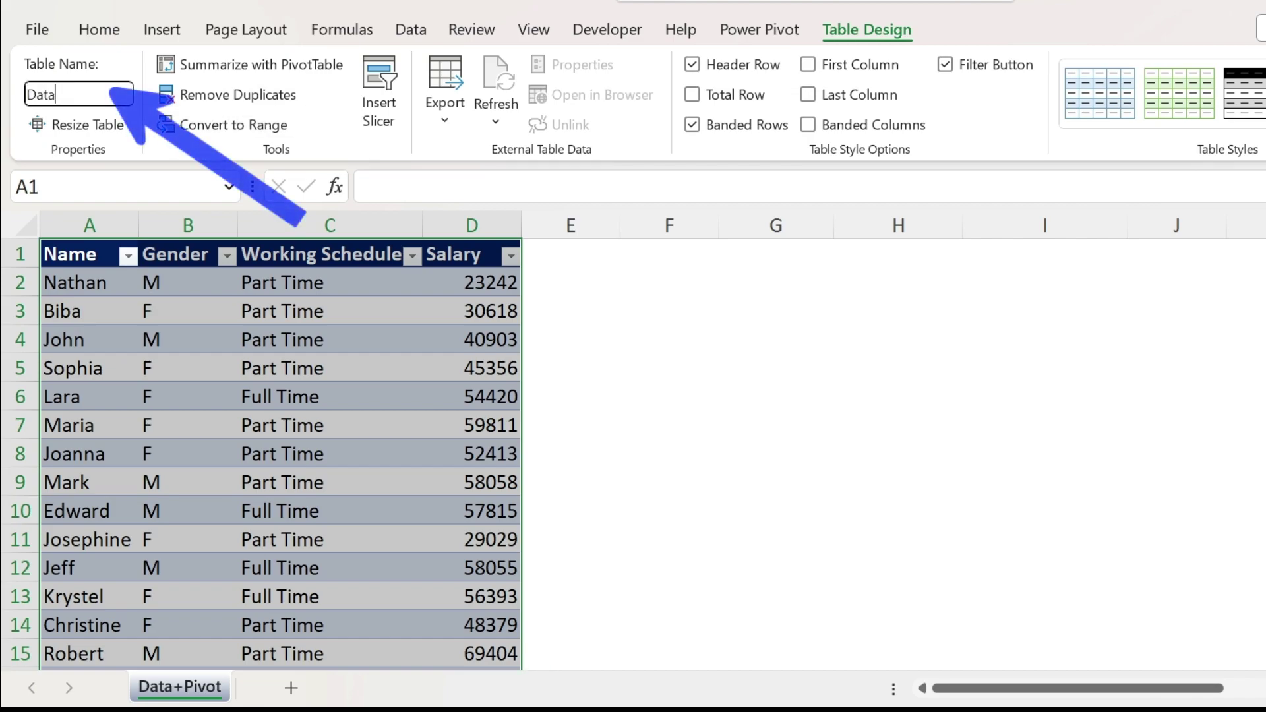
key("Return")
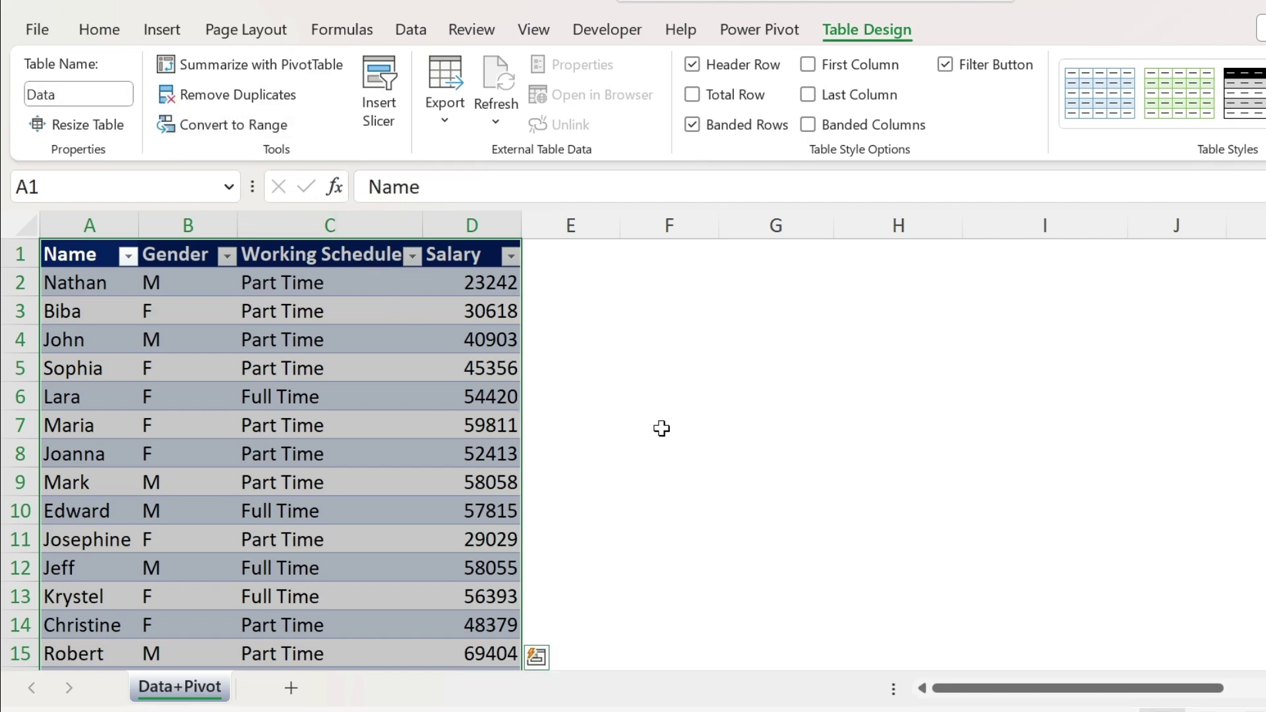
Create a PivotTable from the Data table on the existing sheet at H5.
left_click(283, 334)
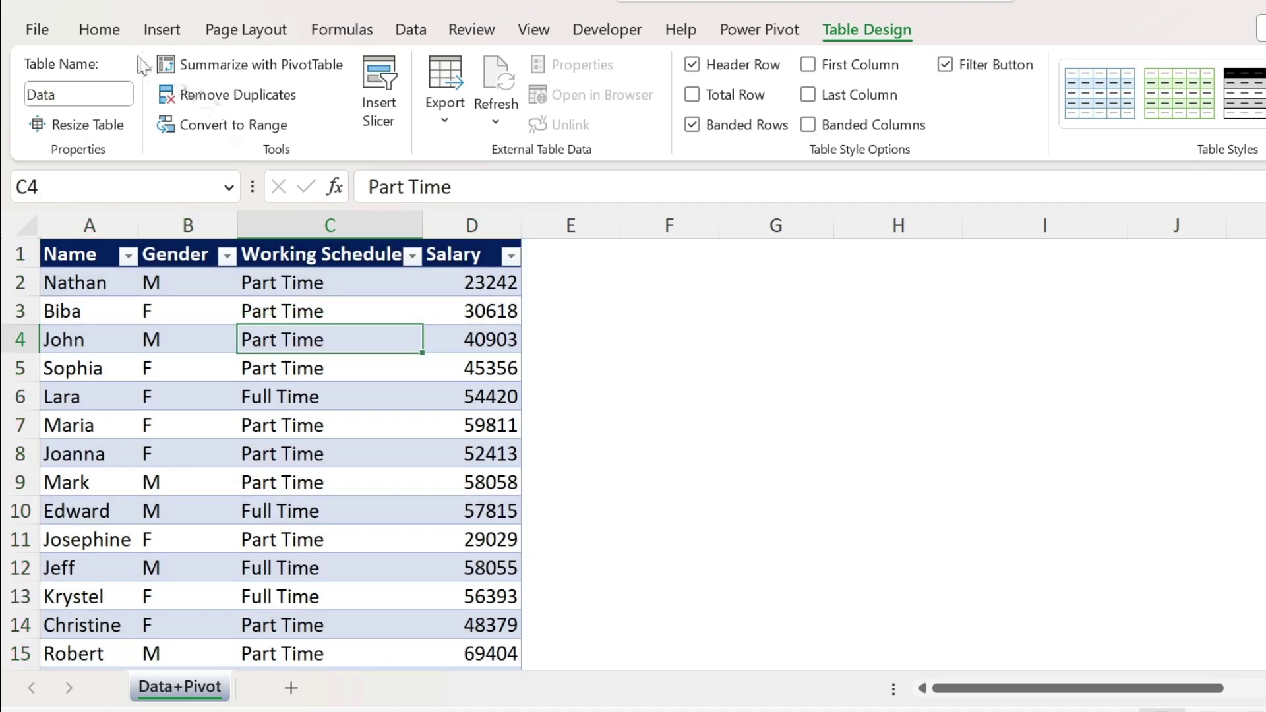
left_click(164, 31)
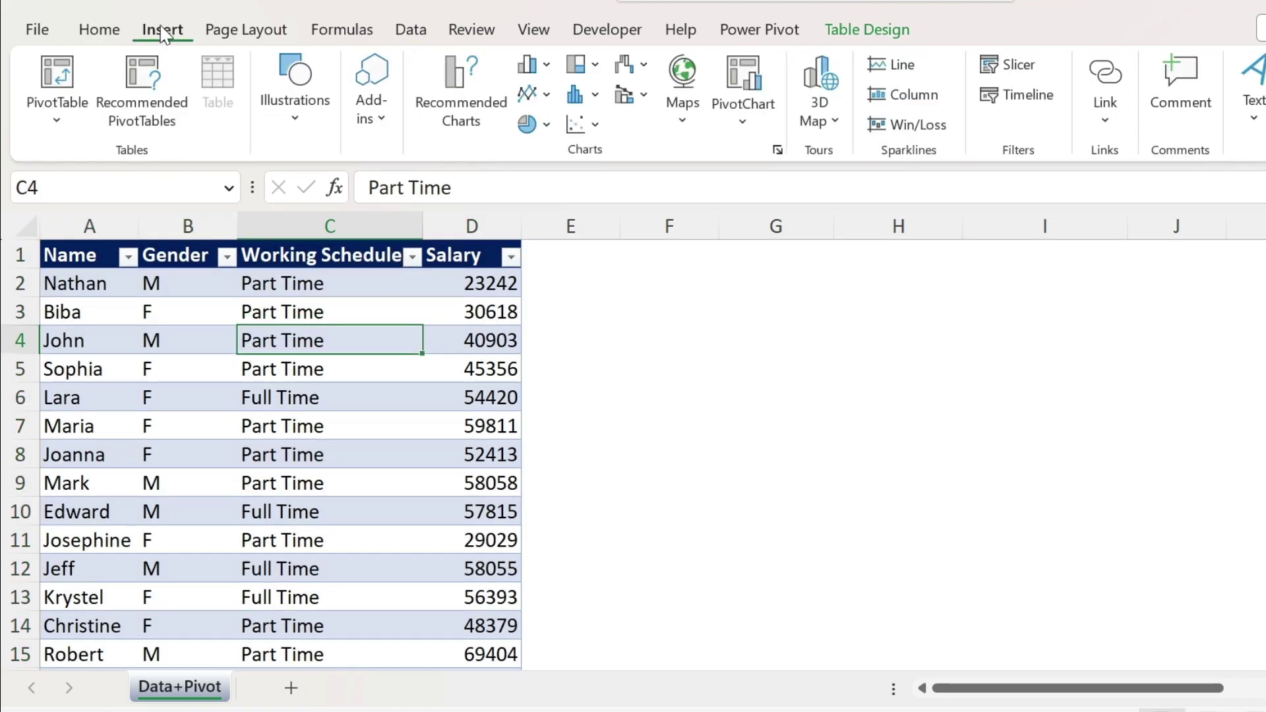
left_click(58, 87)
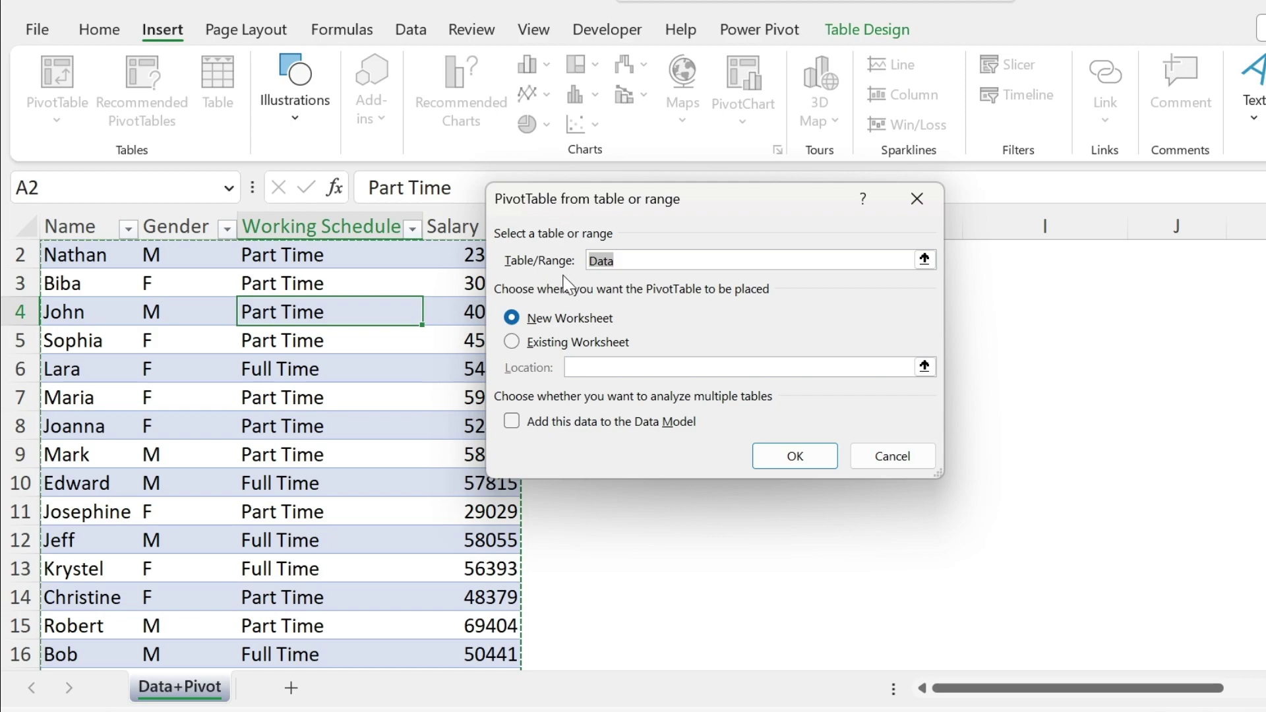
left_click(513, 342)
left_click(925, 366)
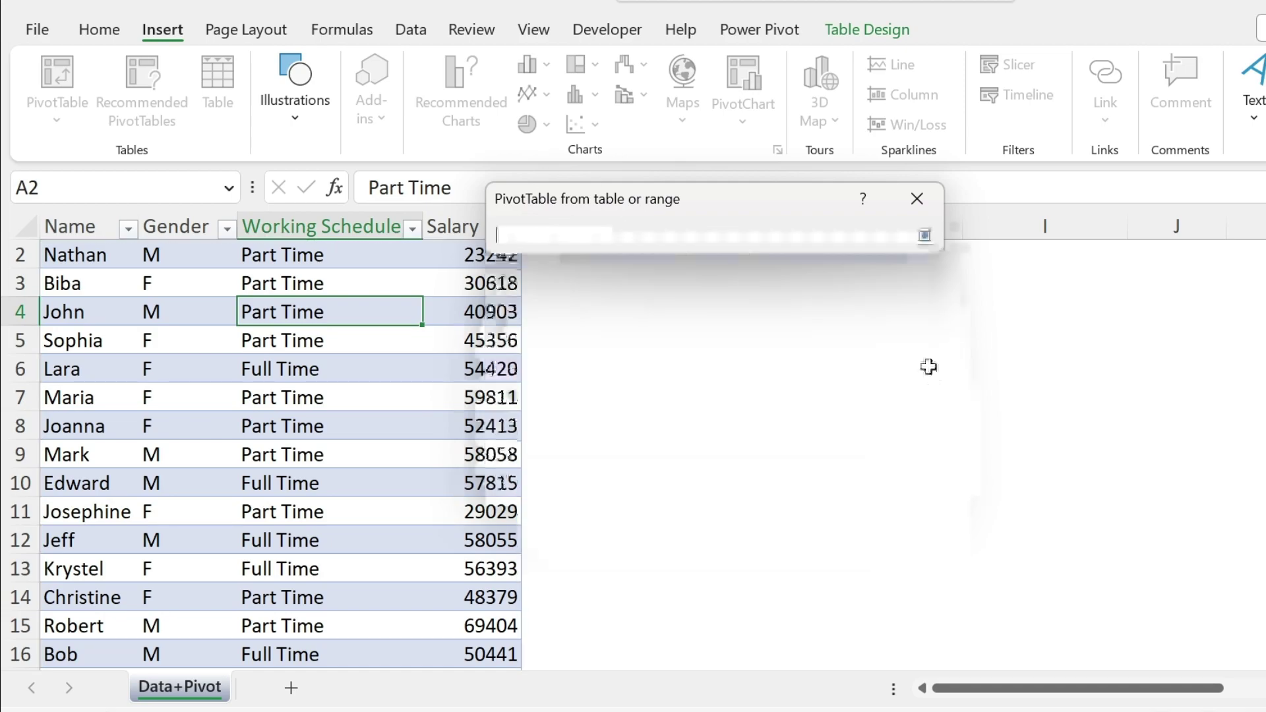
left_click(906, 352)
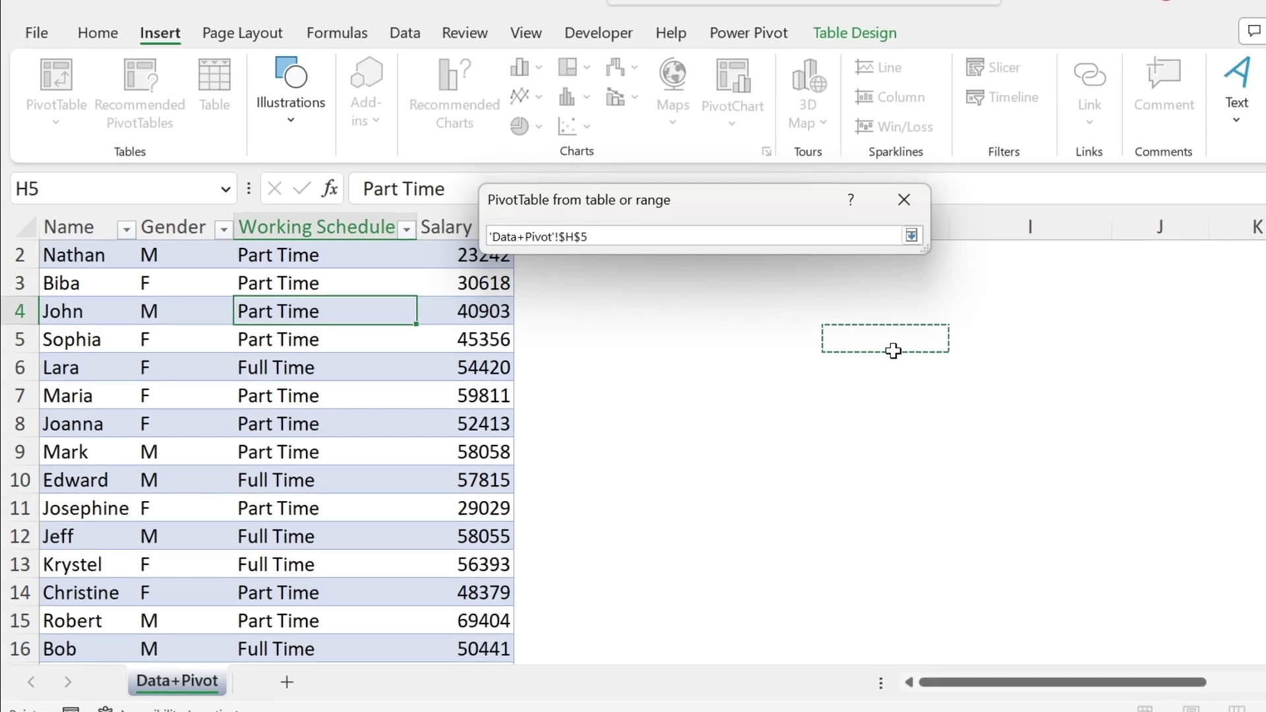
key("Return")
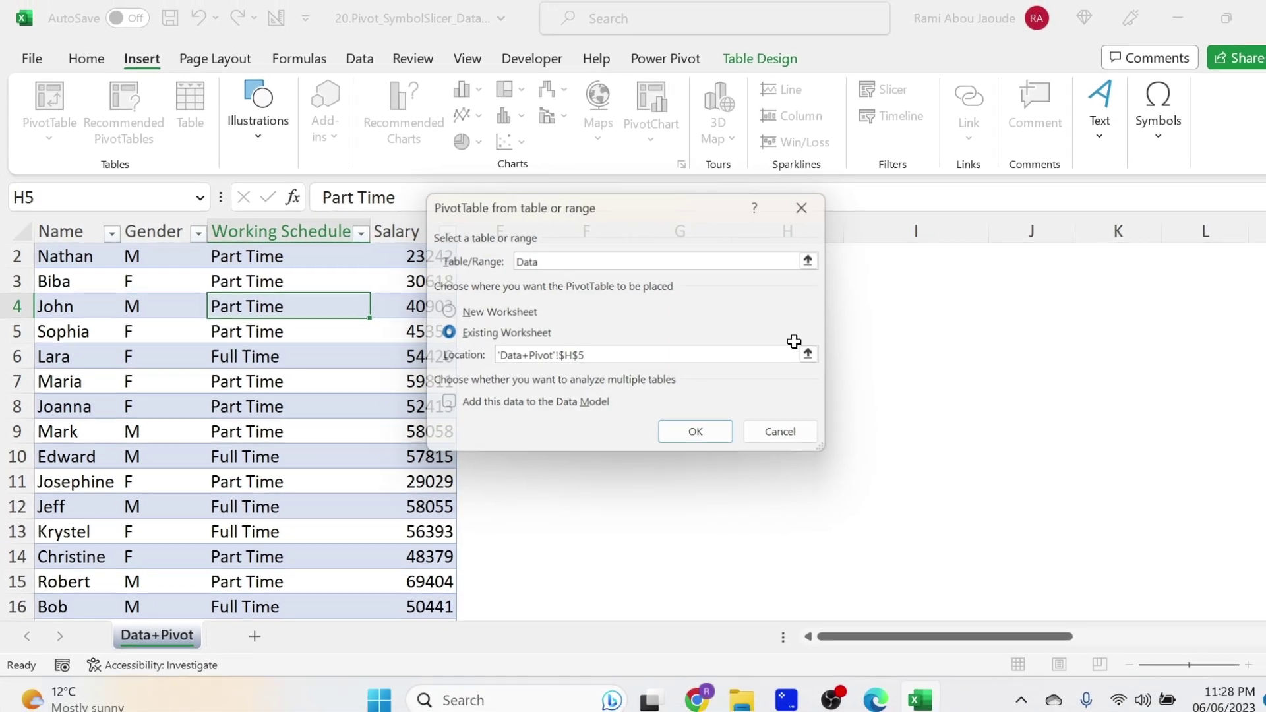
key("Return")
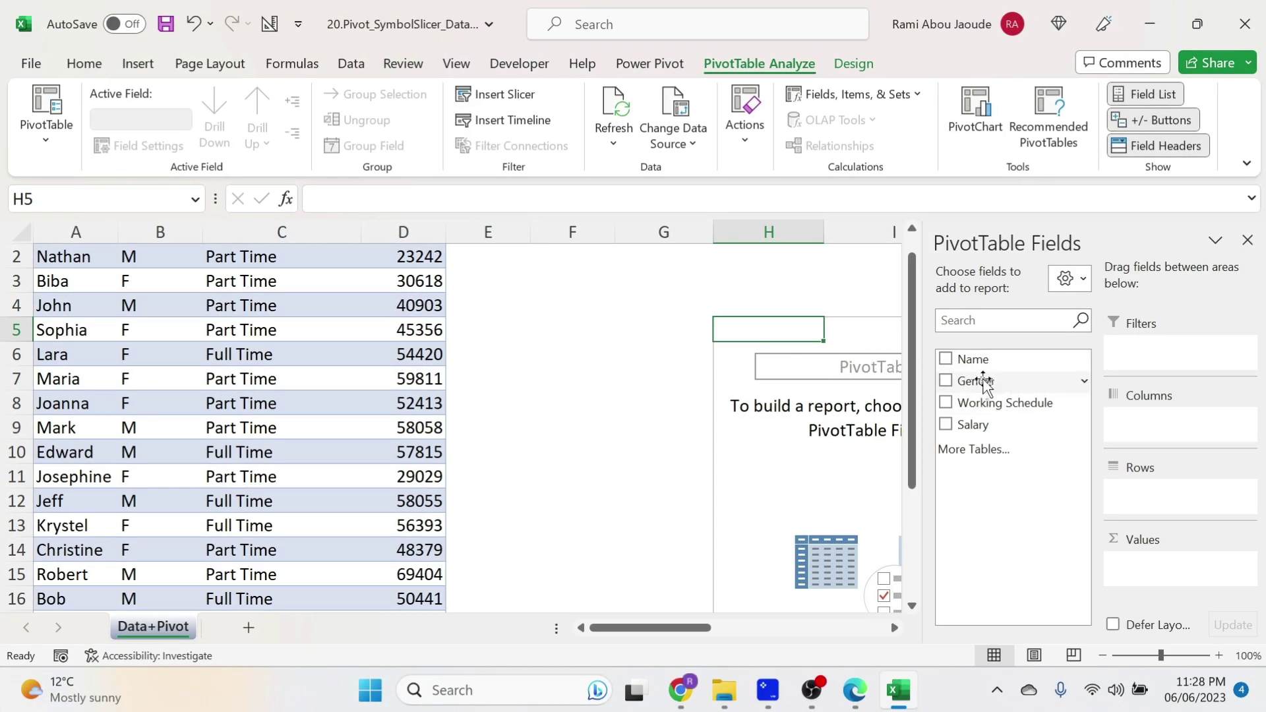
Put Gender in Rows and Salary in Values of the pivot.
left_click_drag(984, 384, 1158, 495)
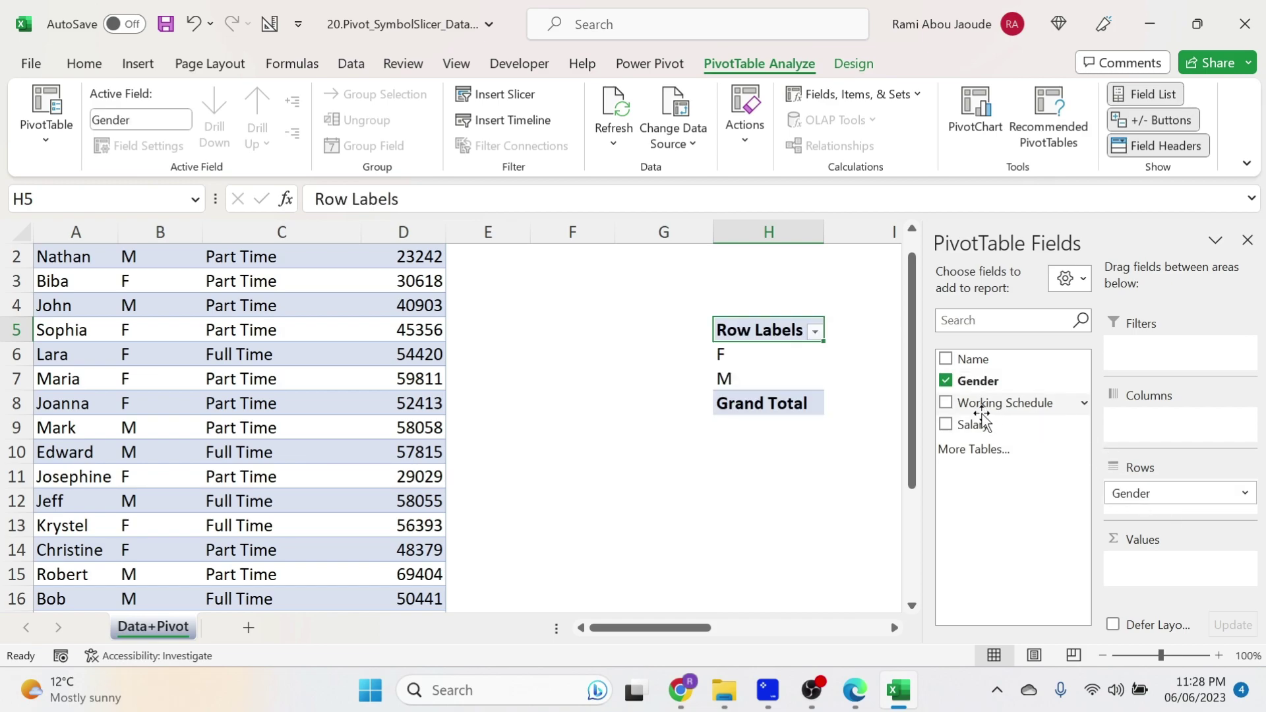
left_click_drag(983, 425, 1177, 567)
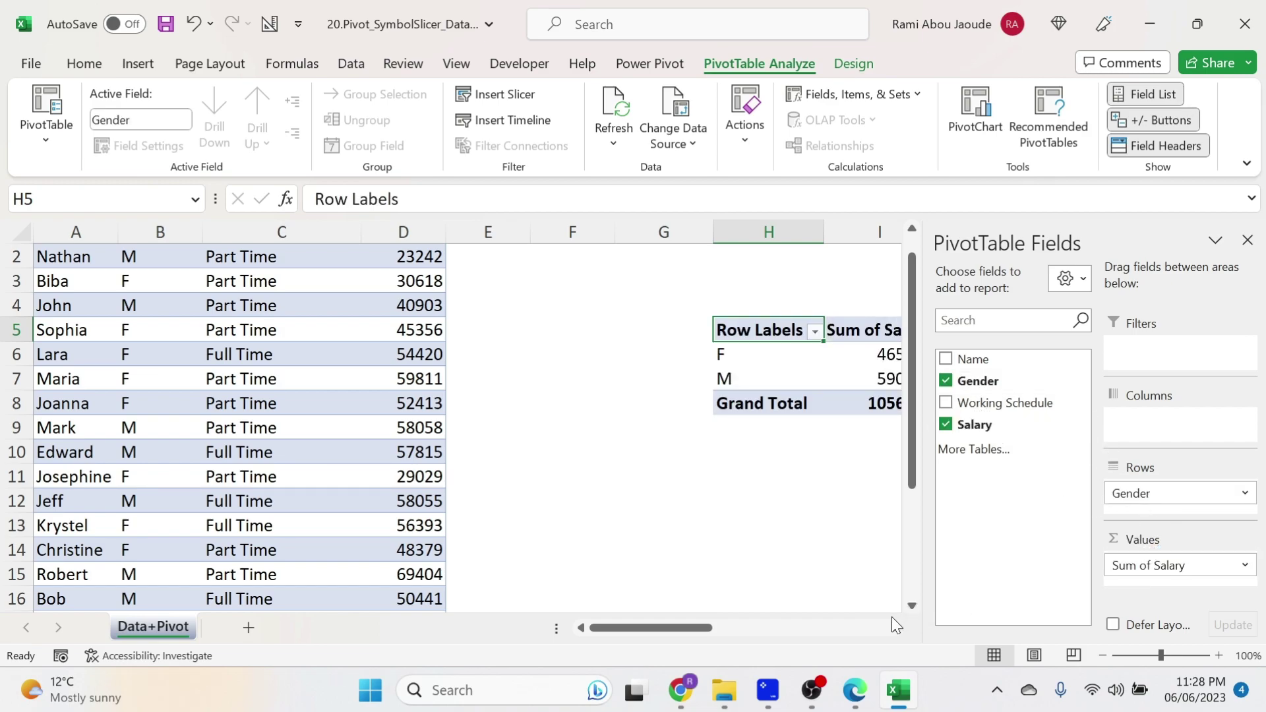
left_click(891, 625)
left_click(891, 625)
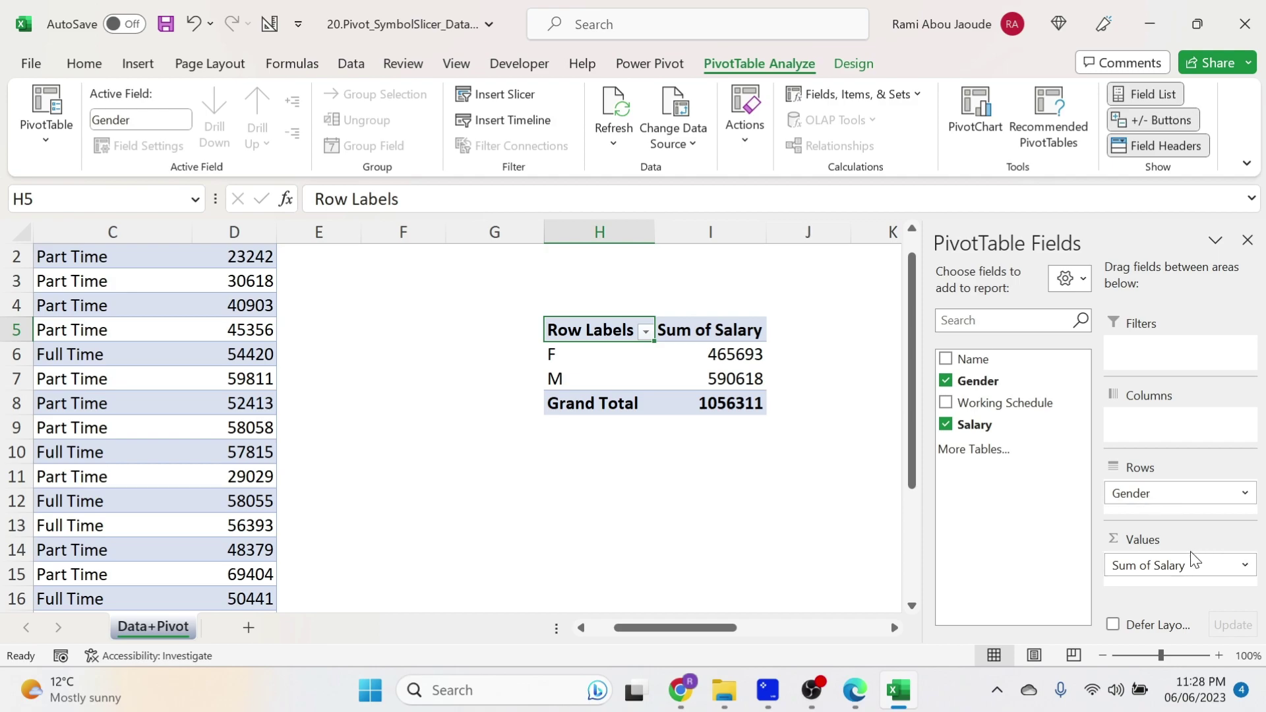
Change the Salary value field to summarize by Average.
left_click(1245, 565)
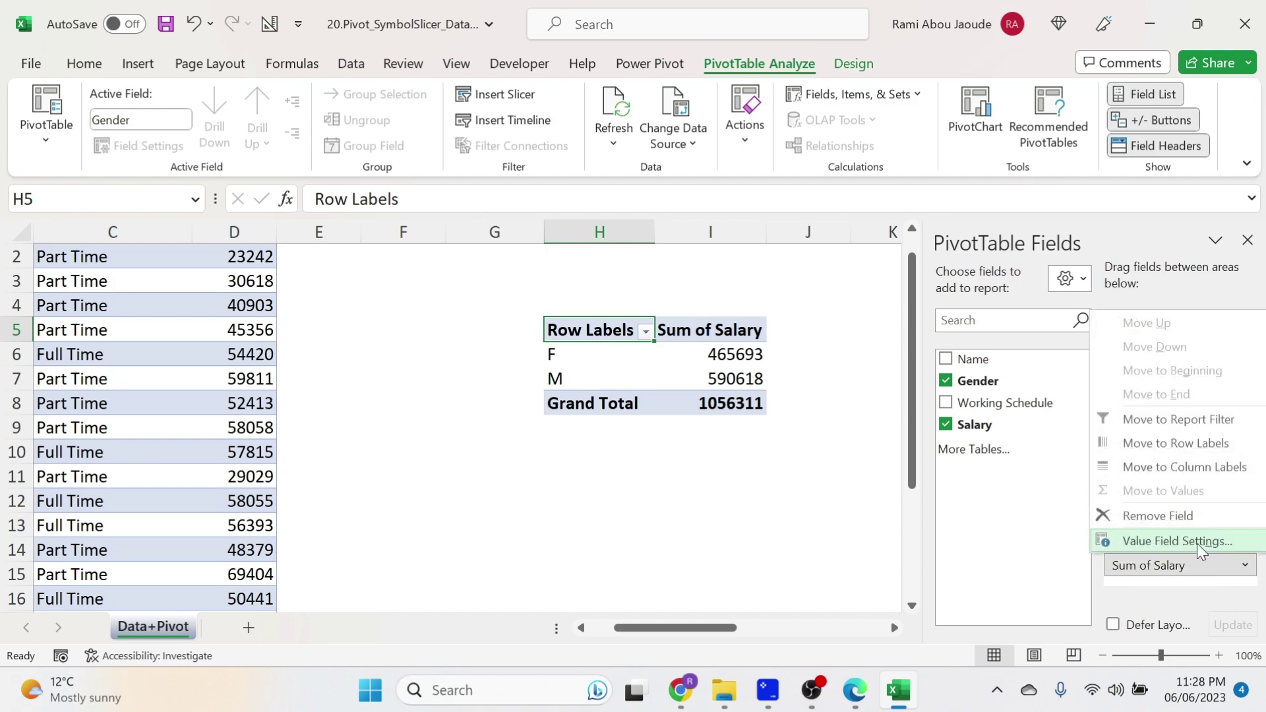
left_click(1185, 540)
left_click(530, 336)
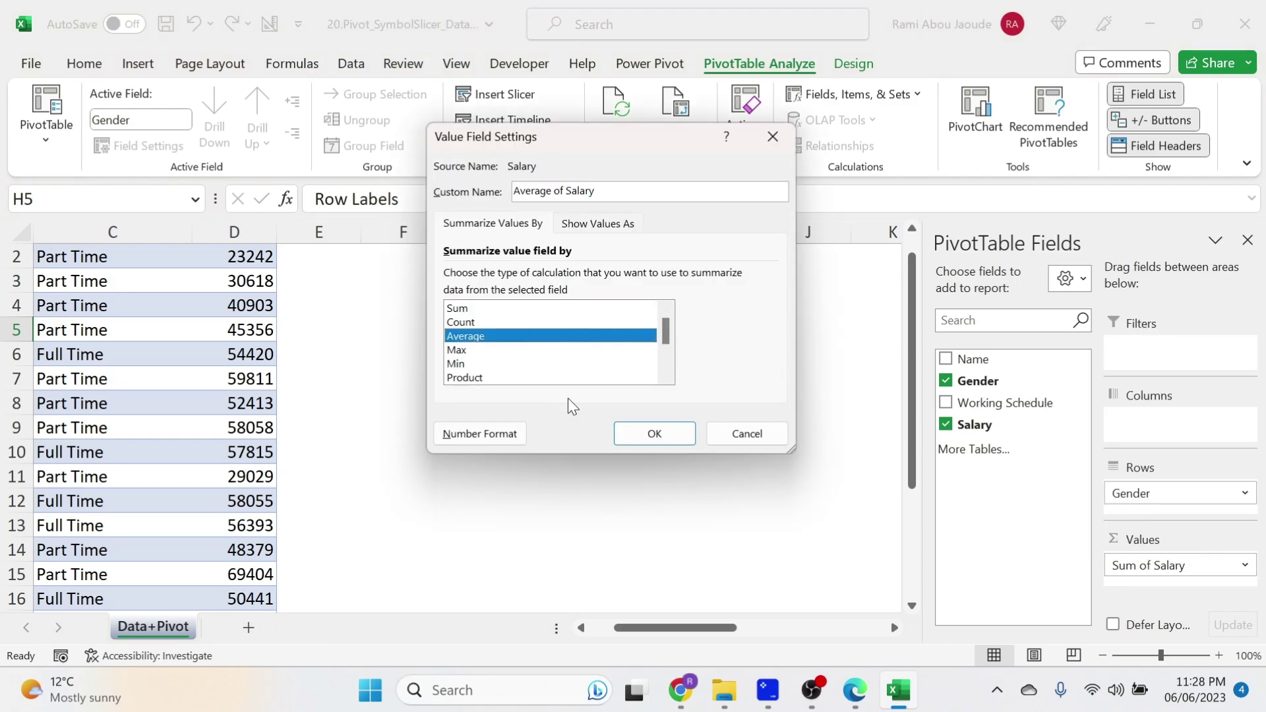
left_click(644, 432)
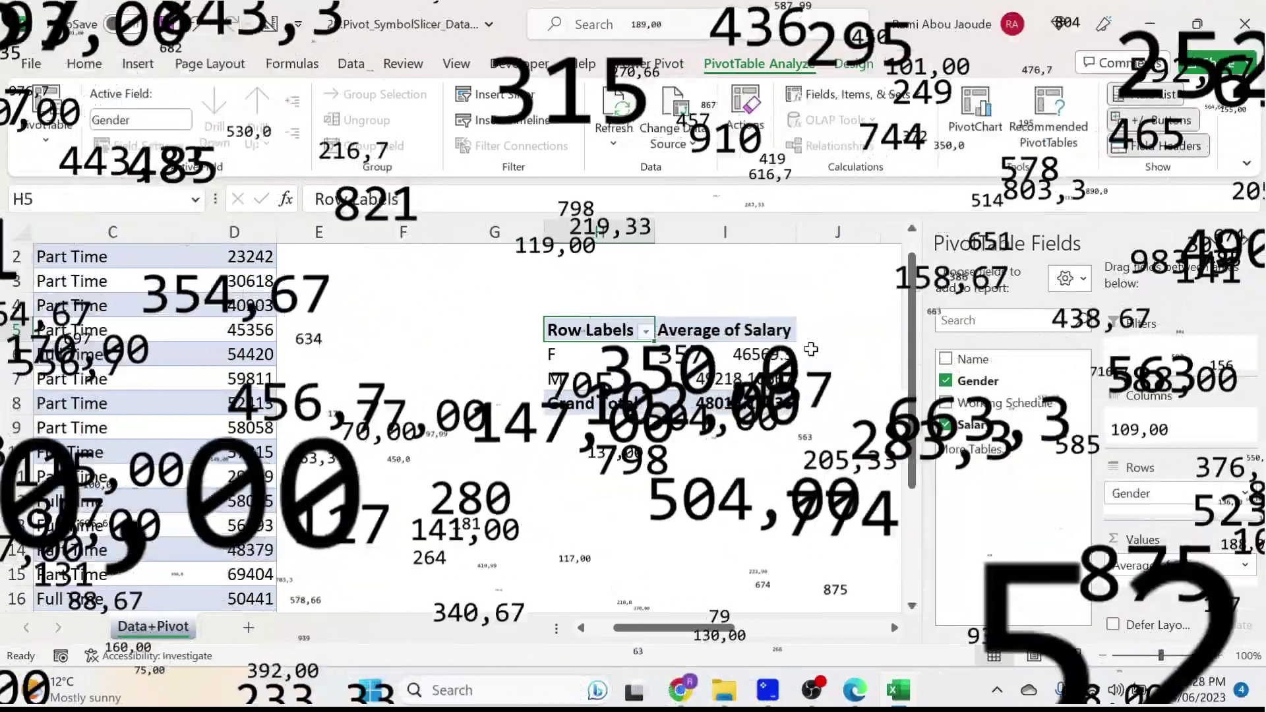
Apply Comma Style to the average salaries and remove both decimals.
left_click_drag(759, 354, 739, 402)
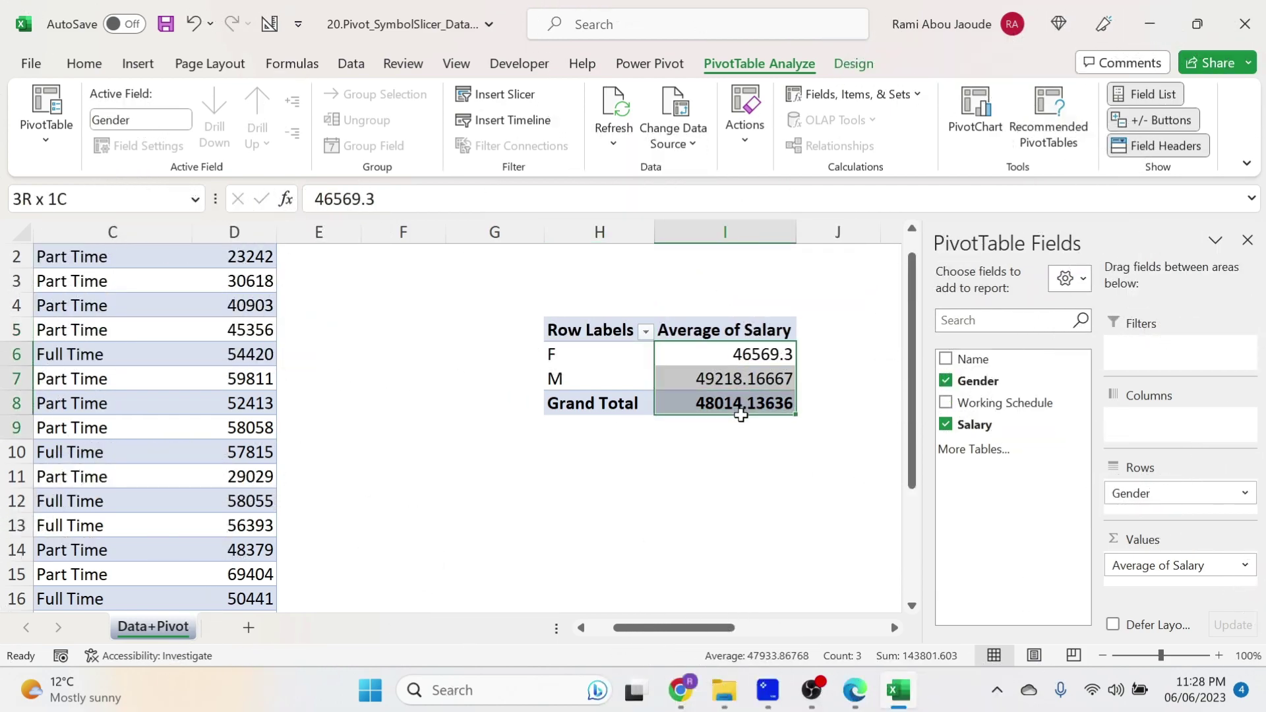
left_click(105, 64)
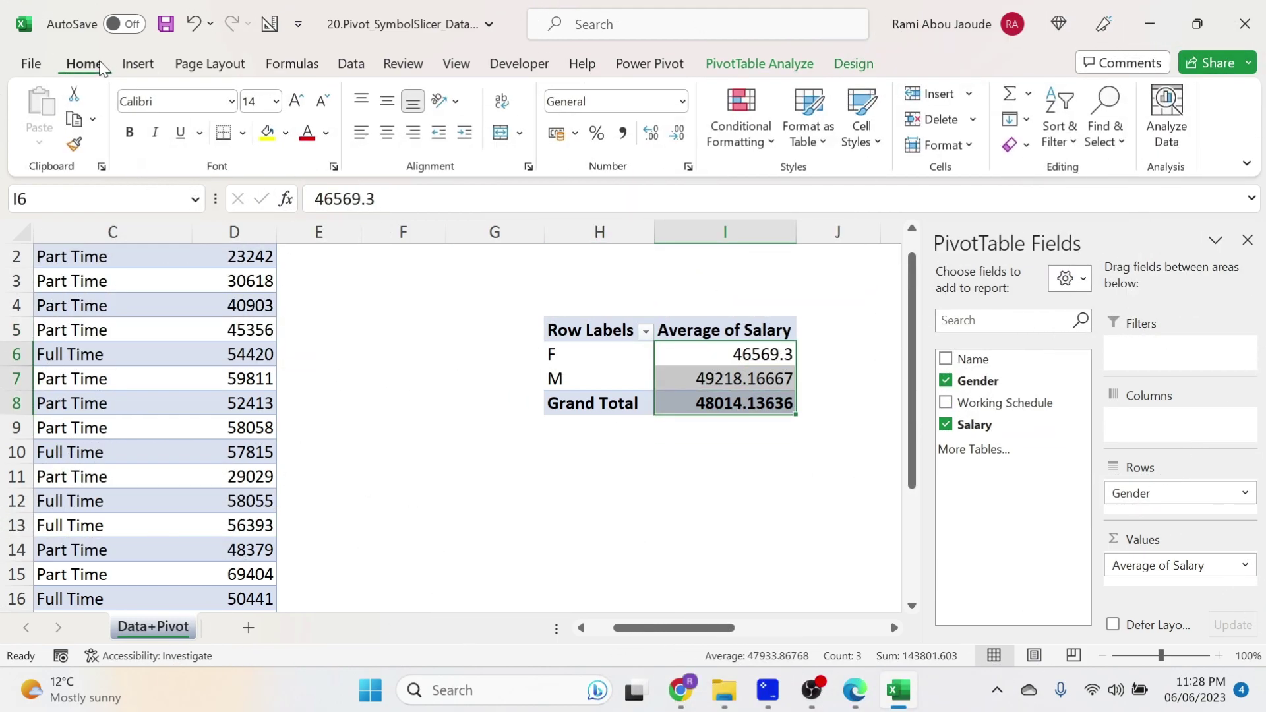
left_click(623, 135)
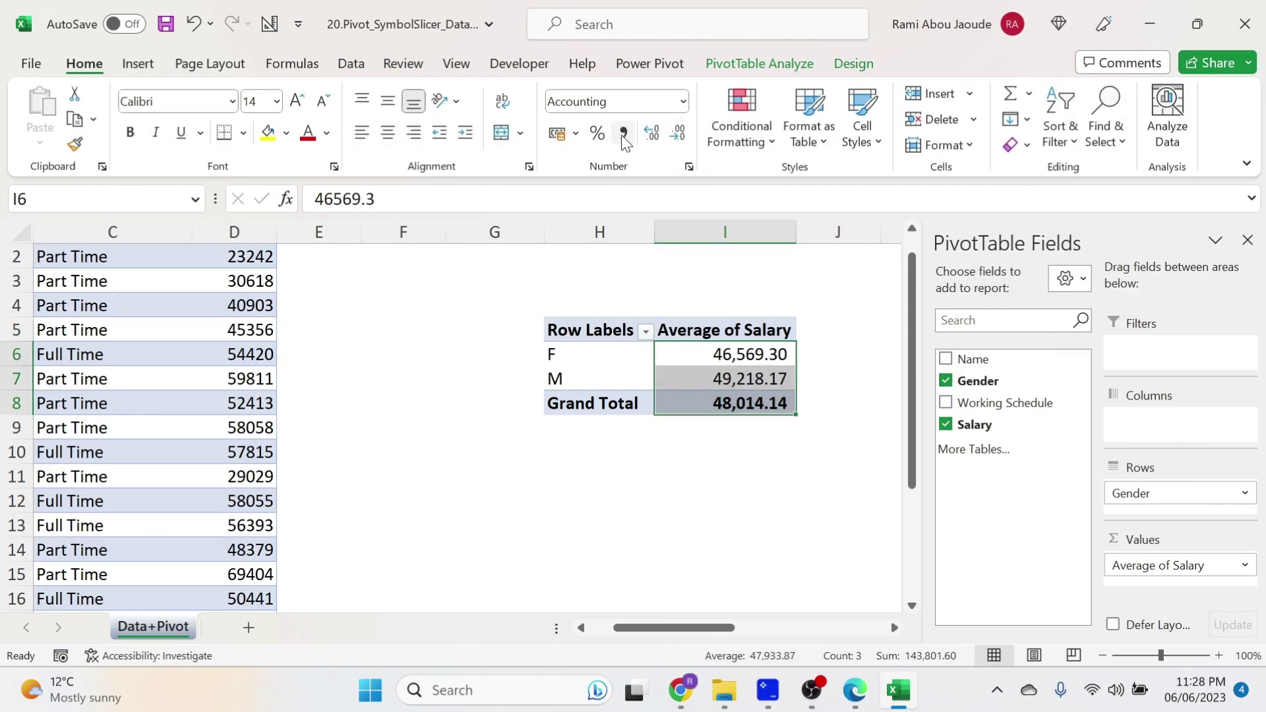
left_click(685, 139)
left_click(684, 140)
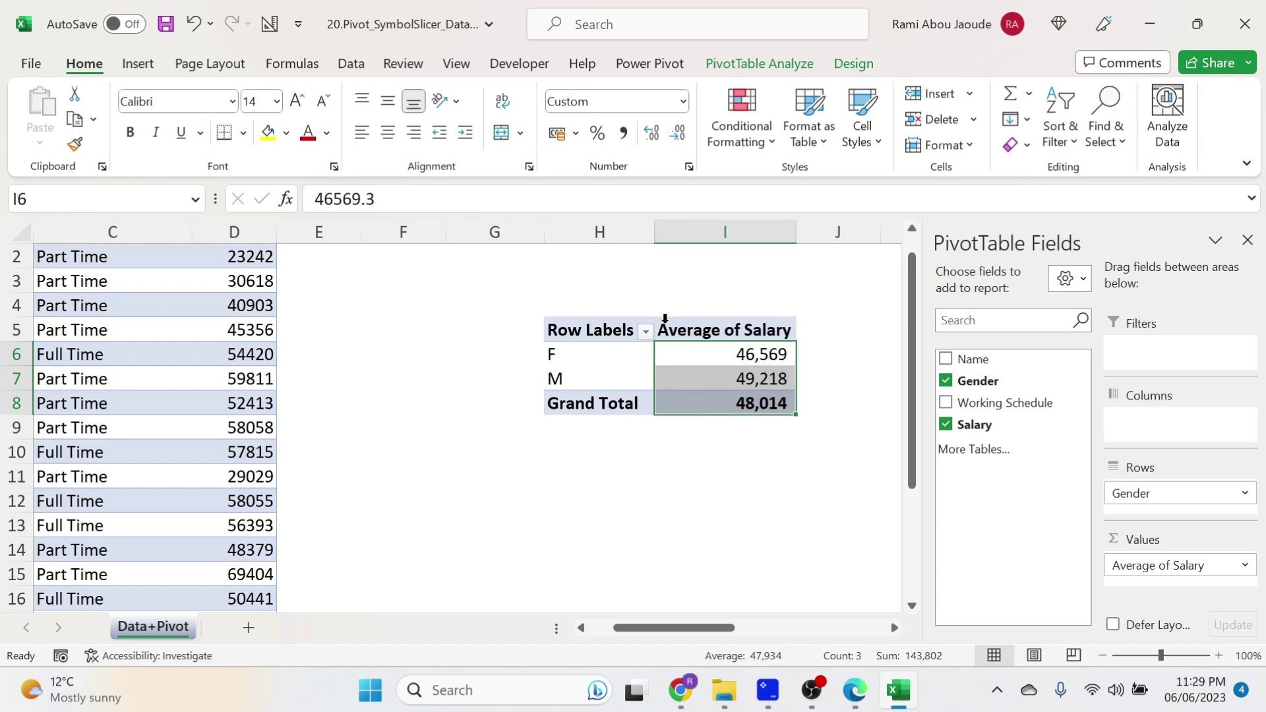
Add a Working Schedule slicer and place it right of the pivot table.
right_click(982, 403)
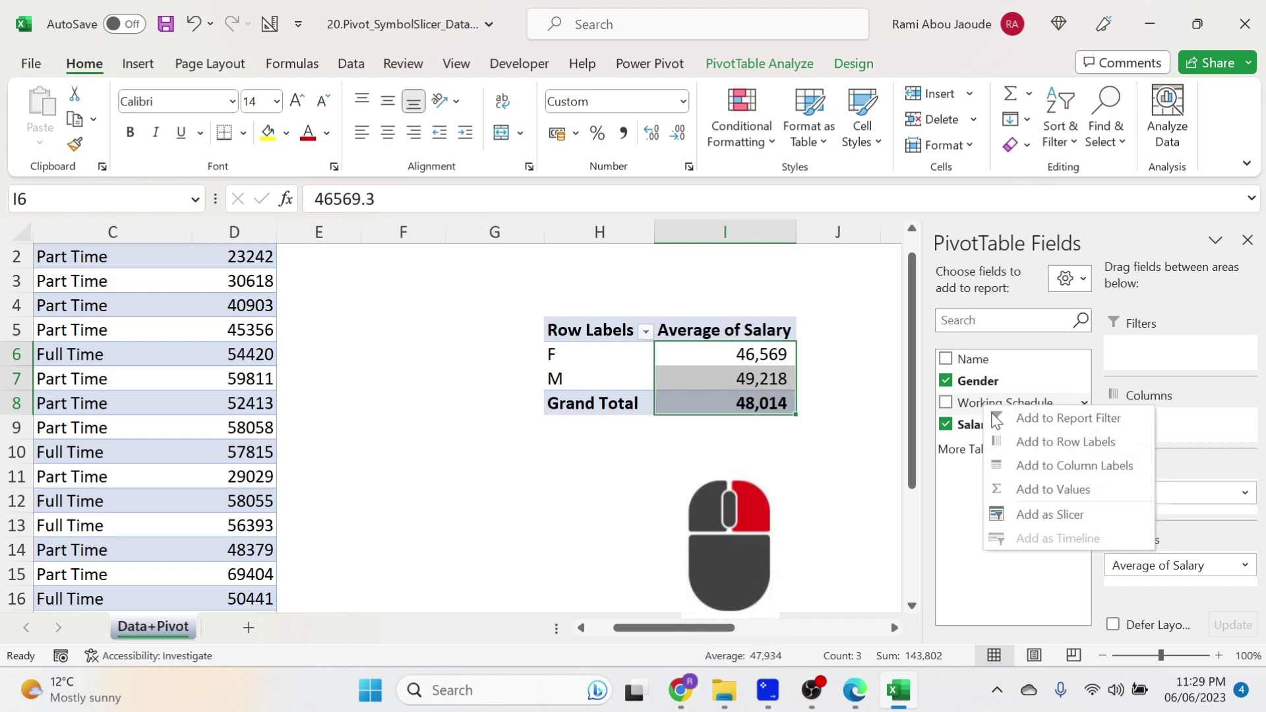
left_click(1048, 517)
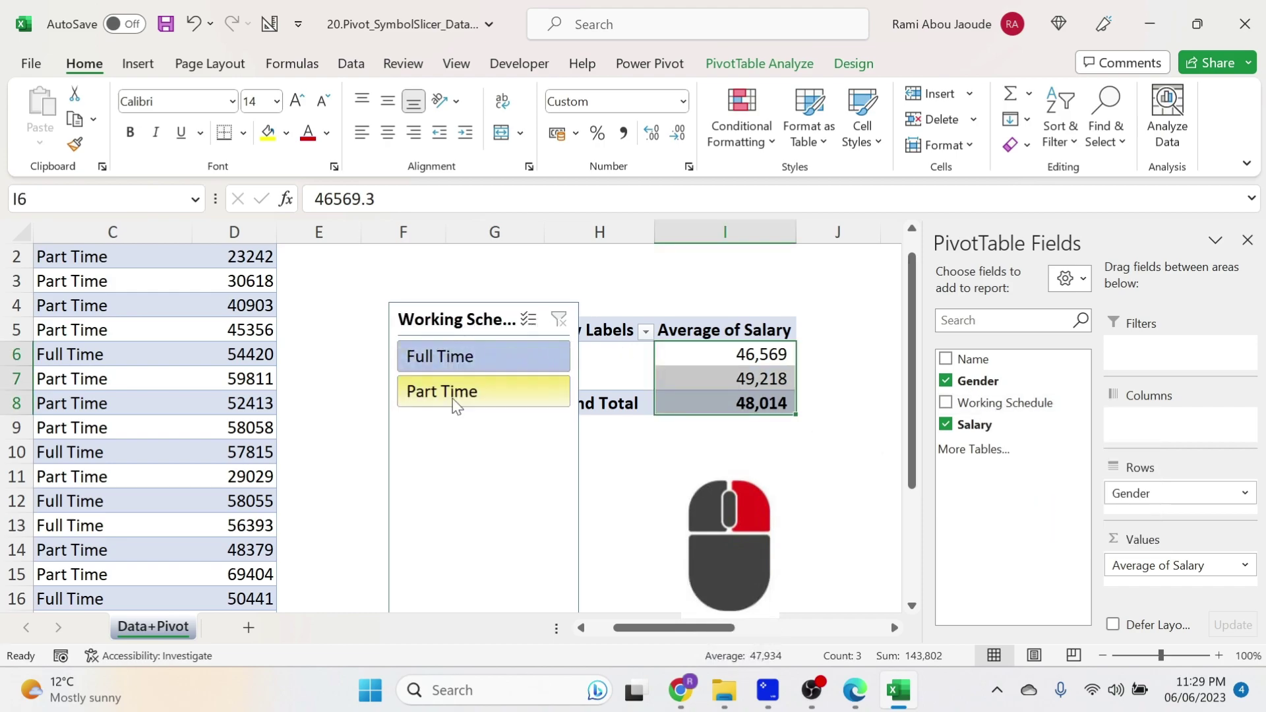
left_click(452, 429)
left_click_drag(446, 466, 447, 402)
left_click_drag(420, 252, 880, 322)
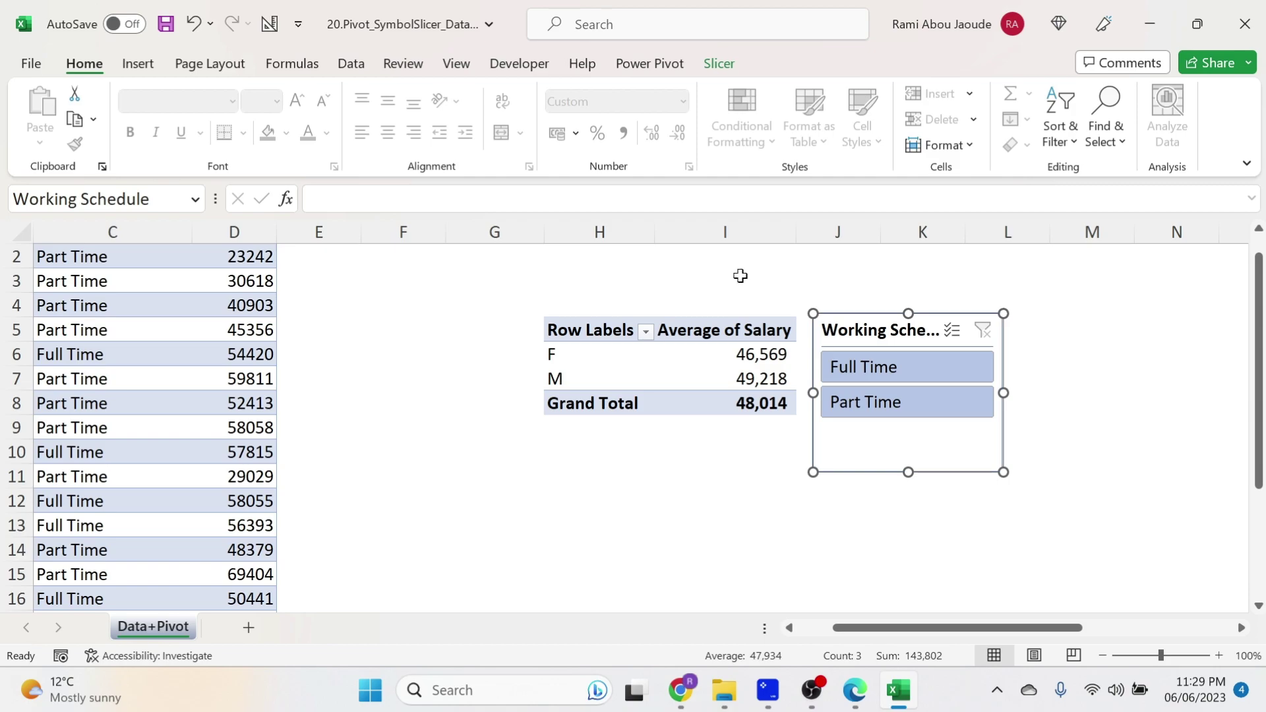
left_click_drag(1259, 315, 1259, 296)
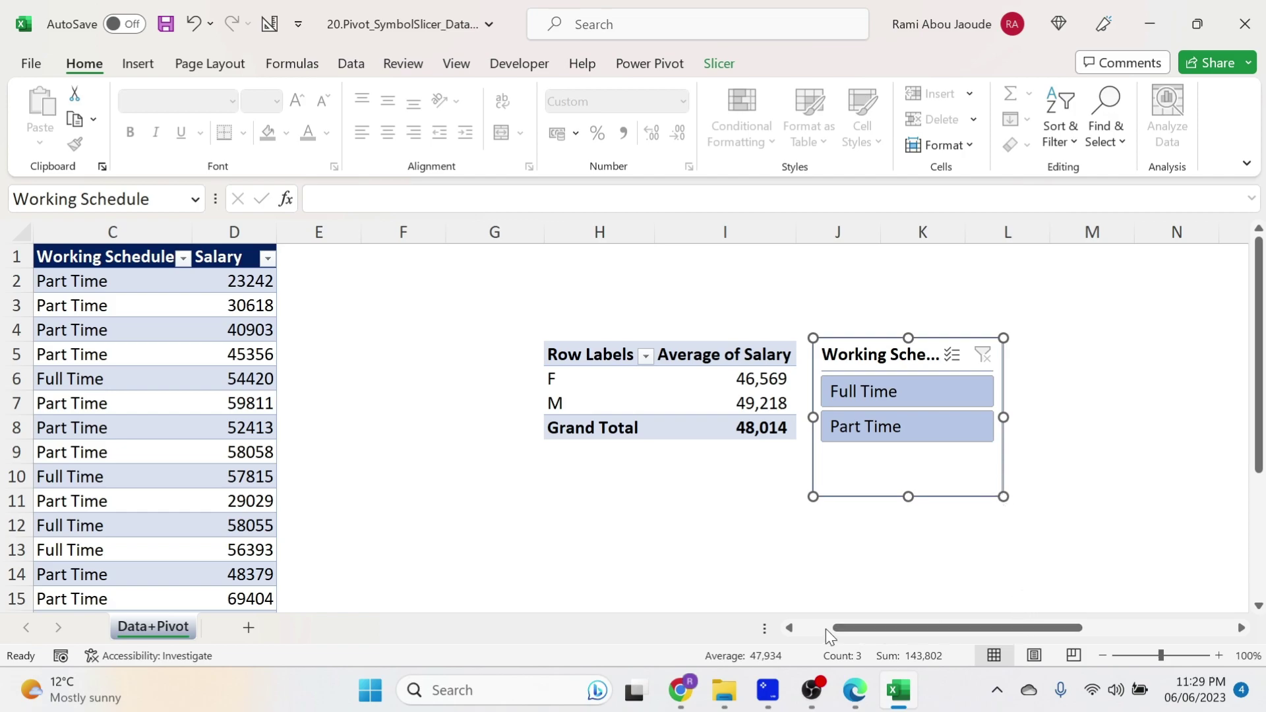
Find code 127772 in Edge's Unicode pictograph list, then return to Excel.
left_click(854, 687)
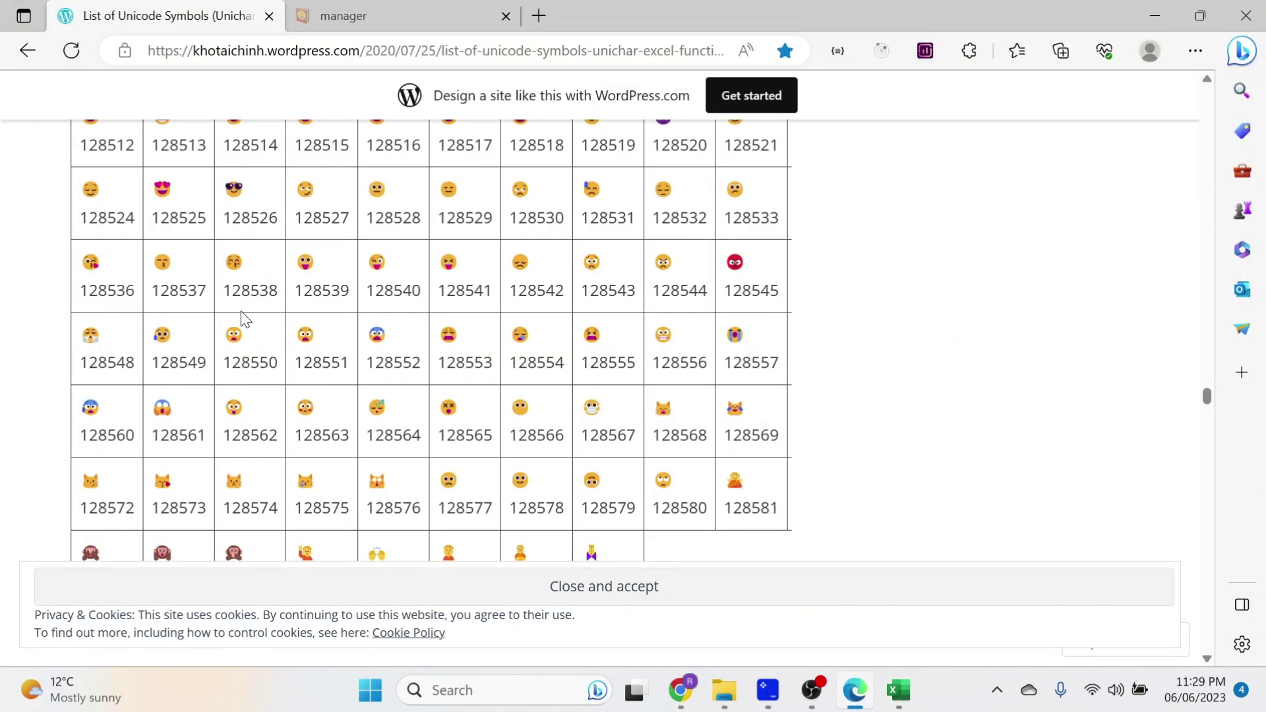
scroll(246, 320, "up", 4)
scroll(180, 330, "down", 1)
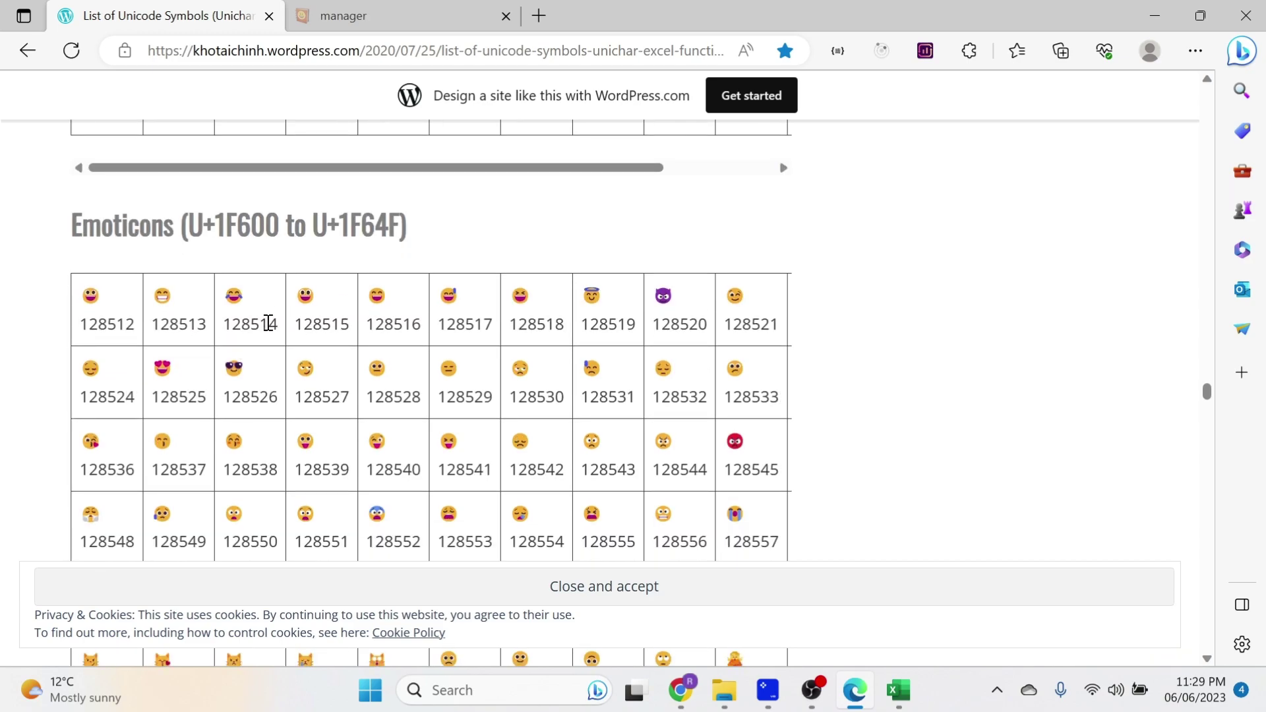
scroll(388, 427, "down", 10)
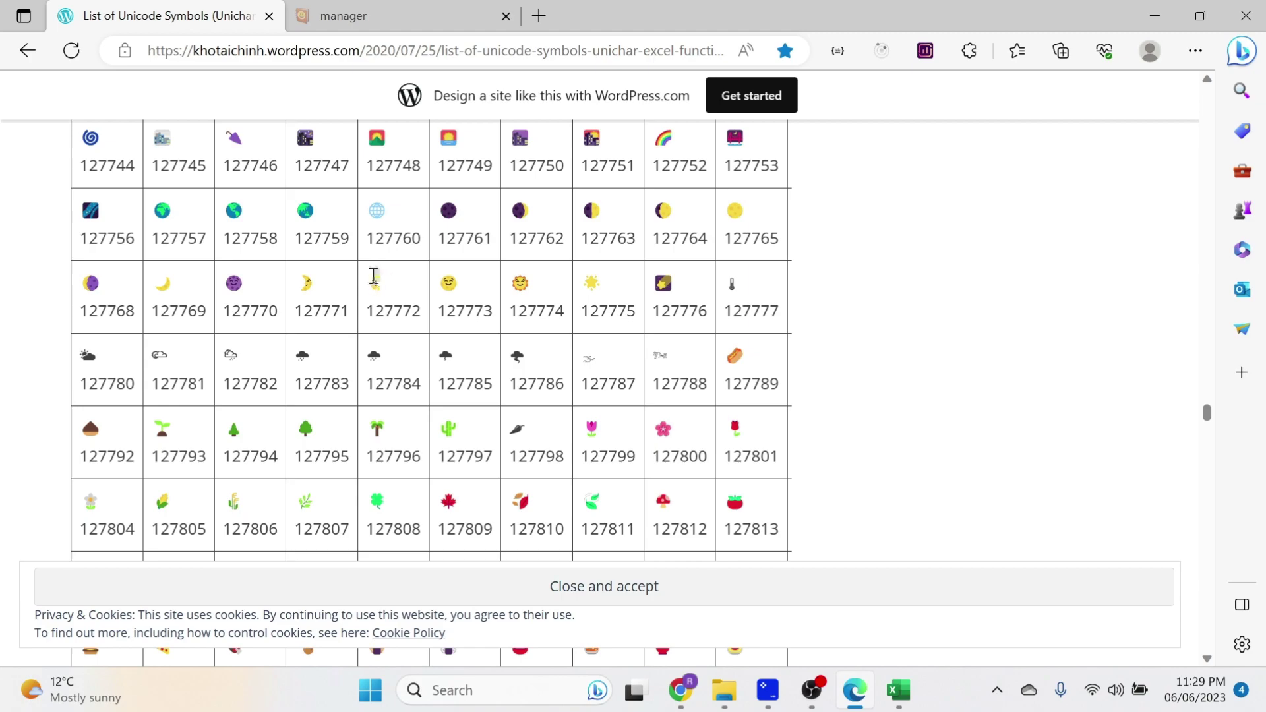
double_click(393, 310)
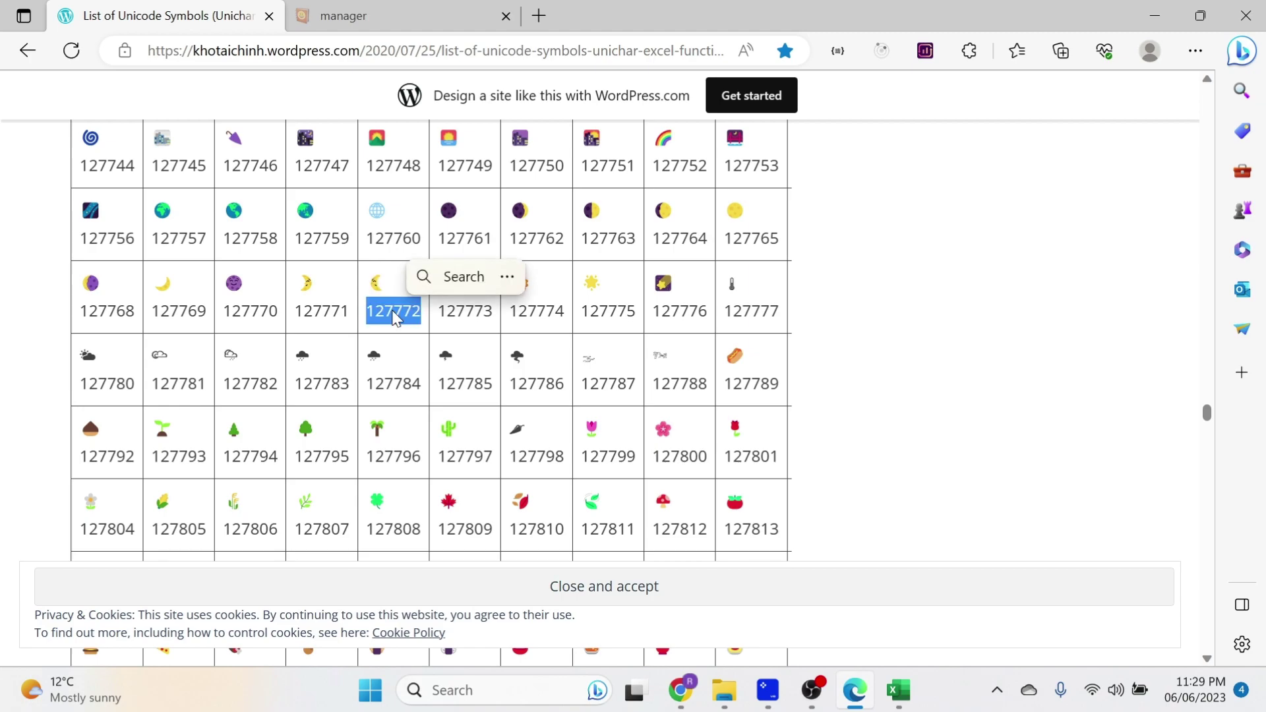
left_click(898, 689)
Check the UNICHAR formula in W2, then move the U1:W5 symbol table to O1:Q5.
left_click(1057, 261)
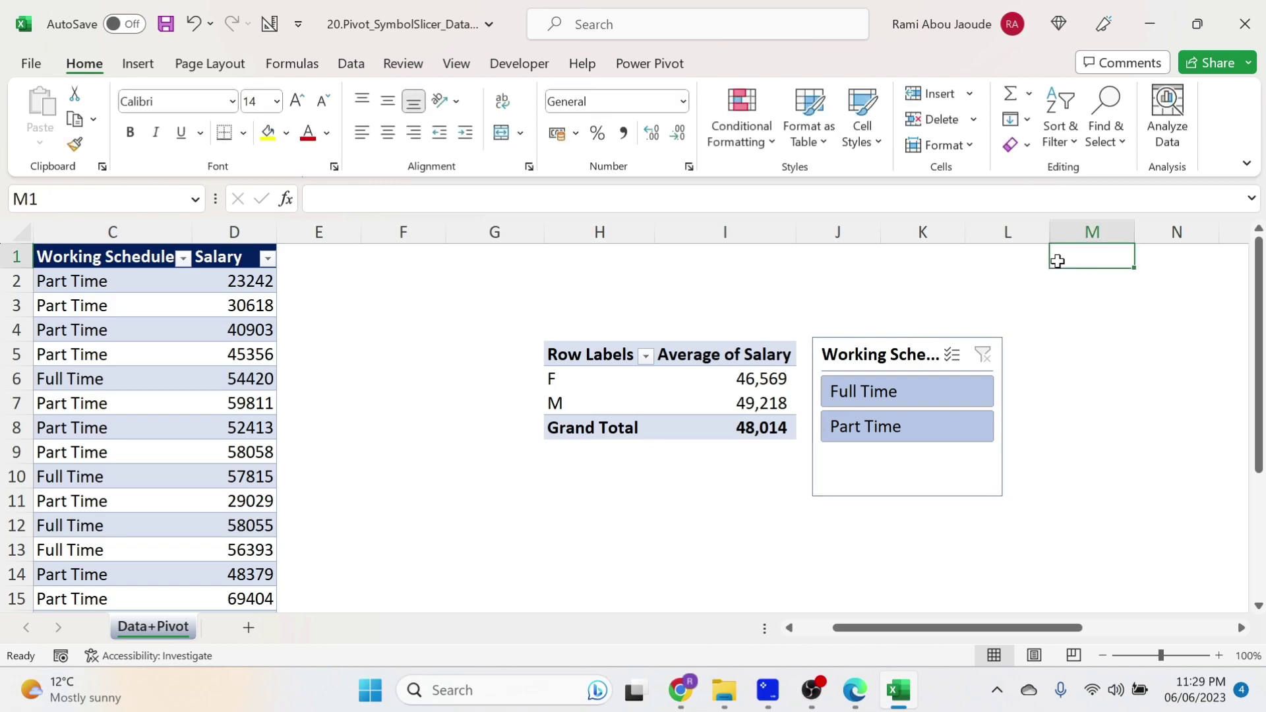
key("Right")
key("Right")
key("Right")
key("Right")
key("Right")
key("Right")
key("Right")
key("Right")
key("Right")
key("Right")
key("Right")
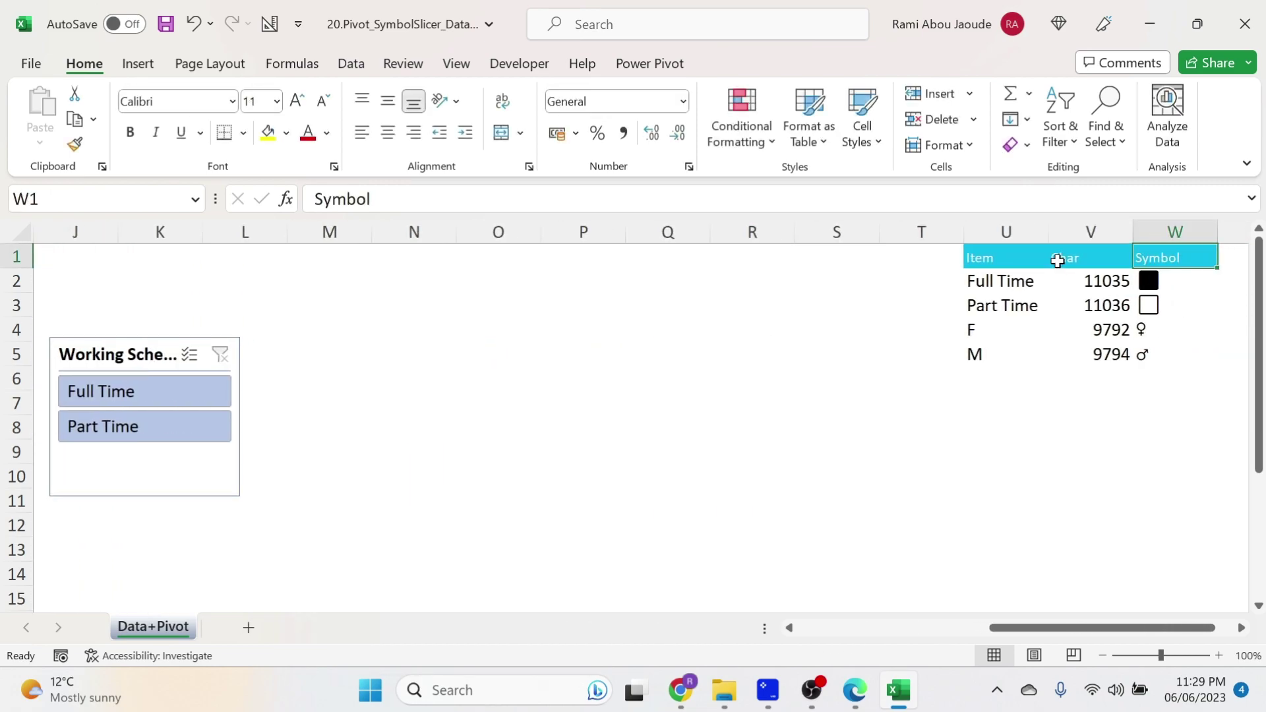
left_click_drag(1032, 281, 1041, 354)
left_click(1094, 281)
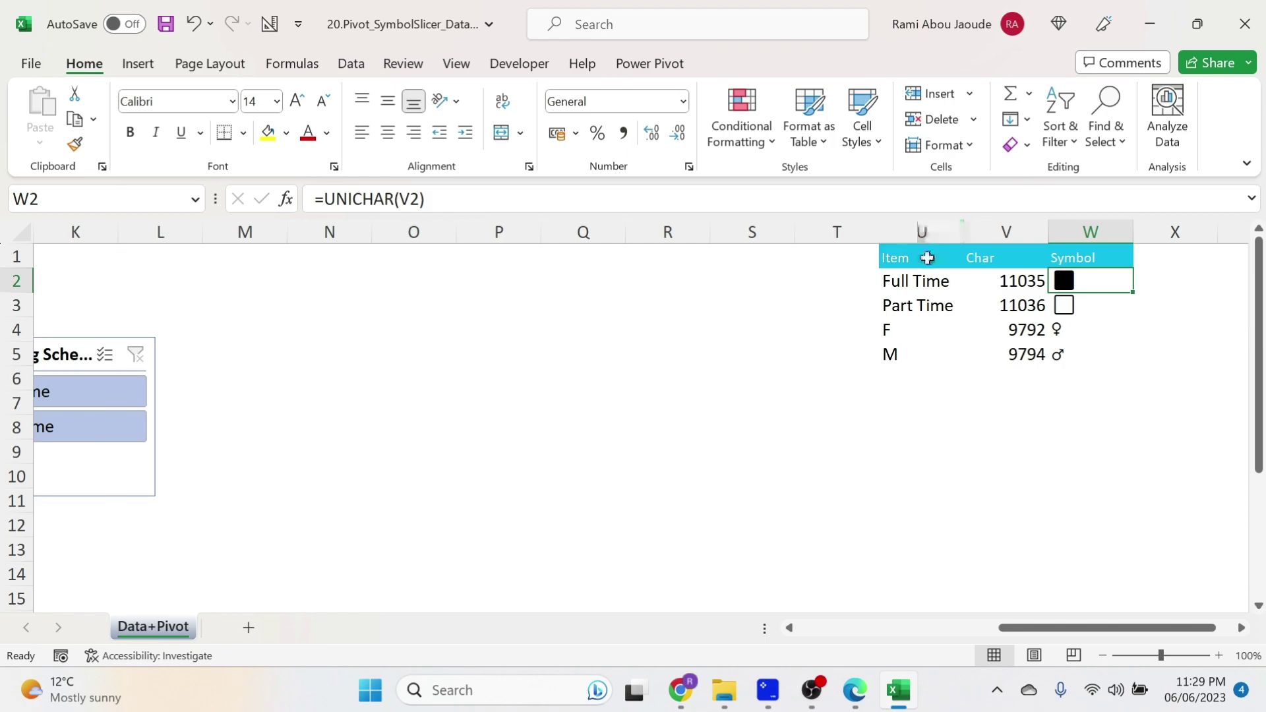
left_click_drag(928, 258, 607, 319)
left_click(623, 457)
left_click_drag(622, 457, 528, 471)
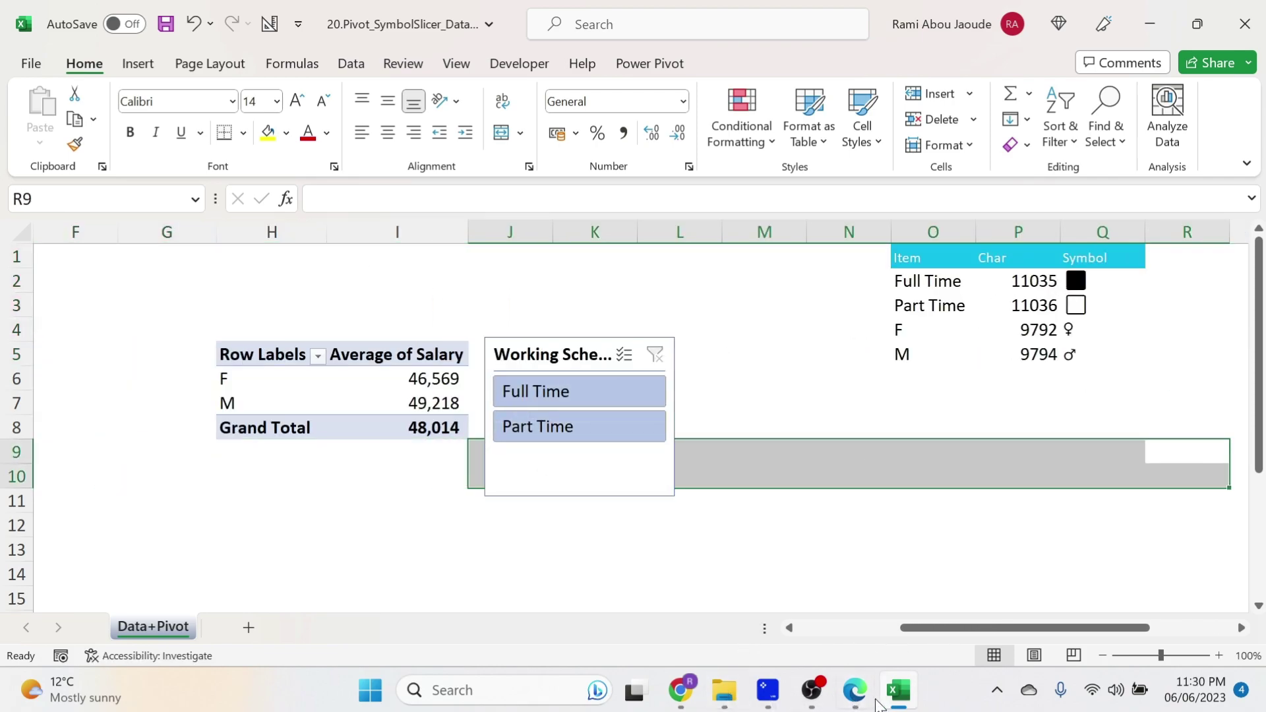
Get the Office Worker: Medium Skin Tone emoji from Emojipedia's 'manager' results and return to Excel.
left_click(857, 693)
left_click(401, 20)
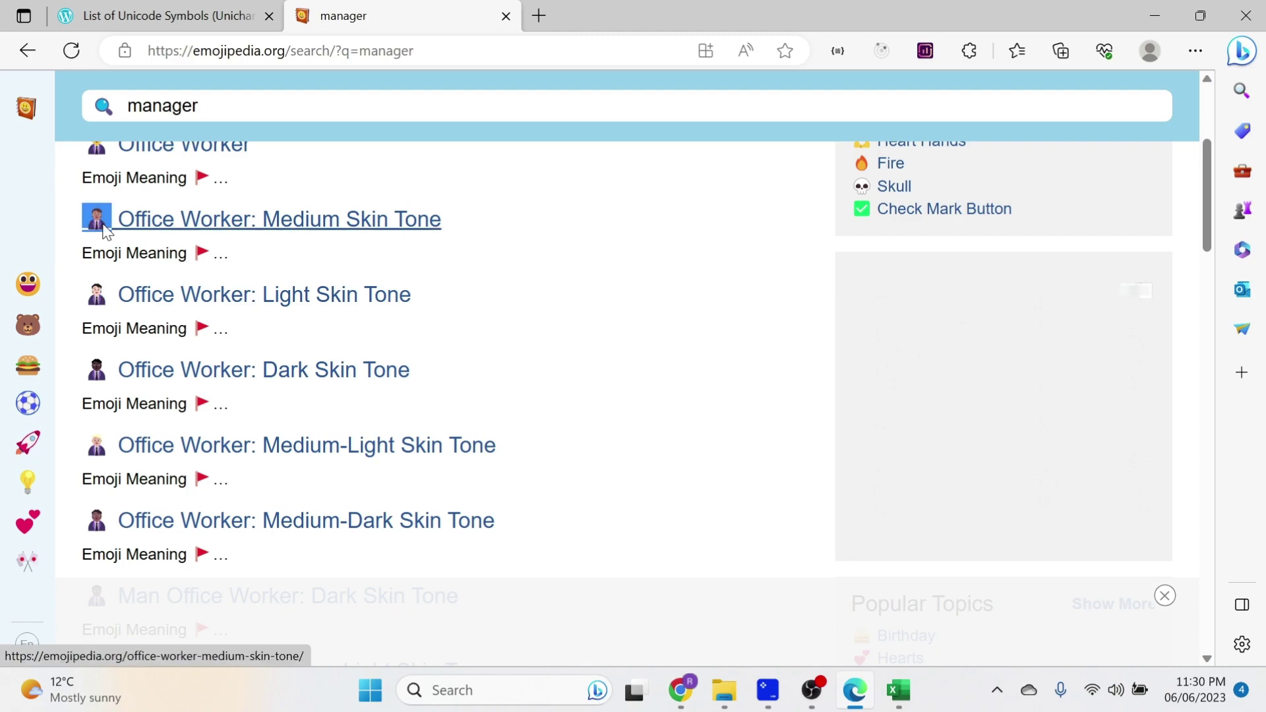
left_click(141, 241)
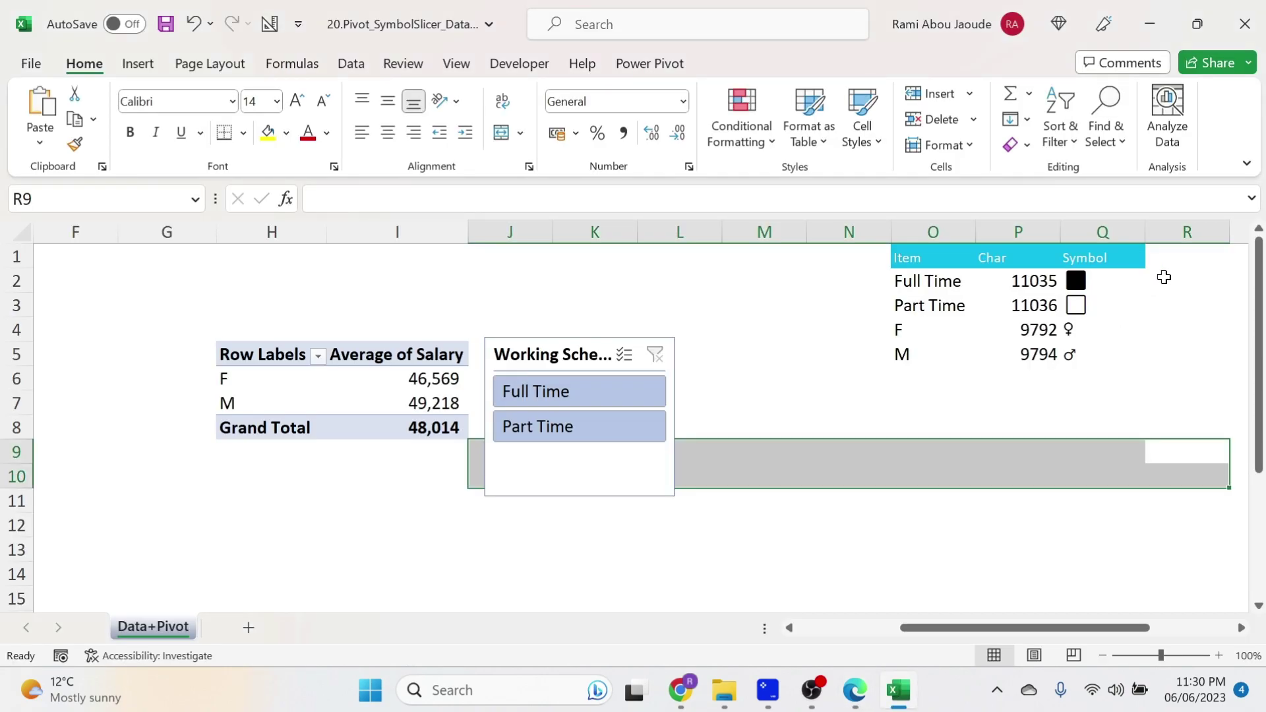
left_click(1163, 277)
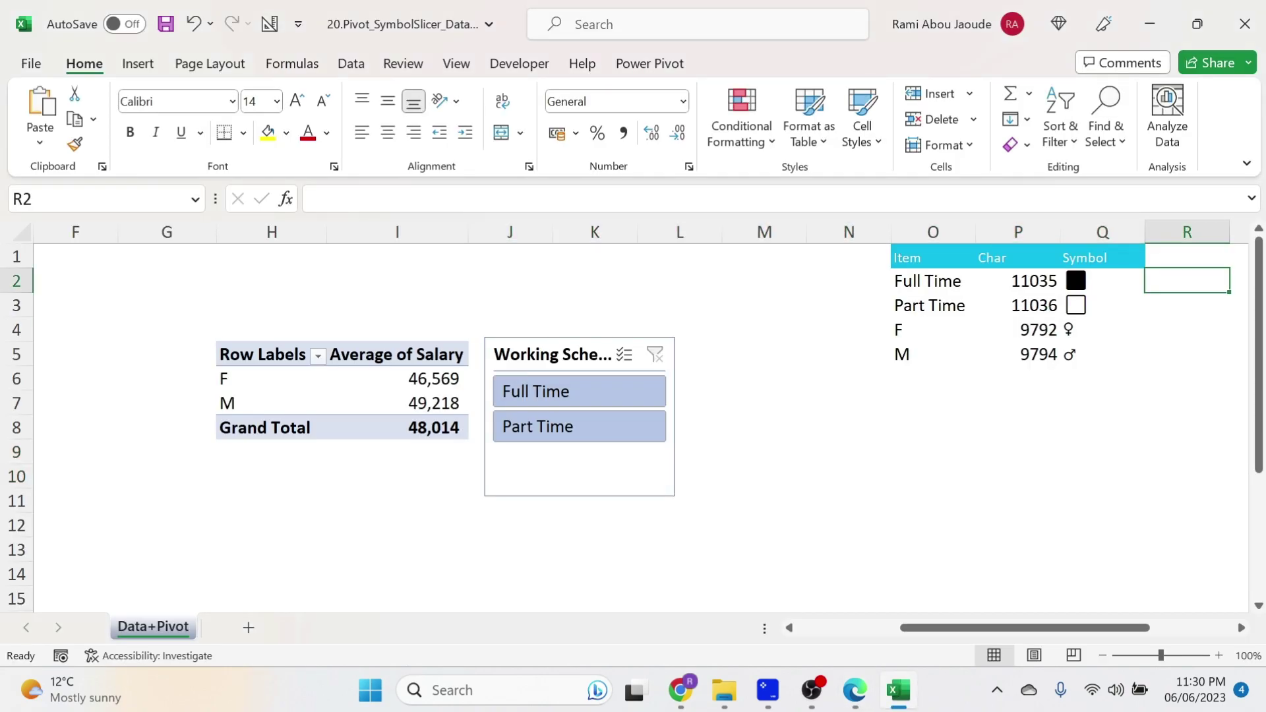
type("🧑🏽‍💼")
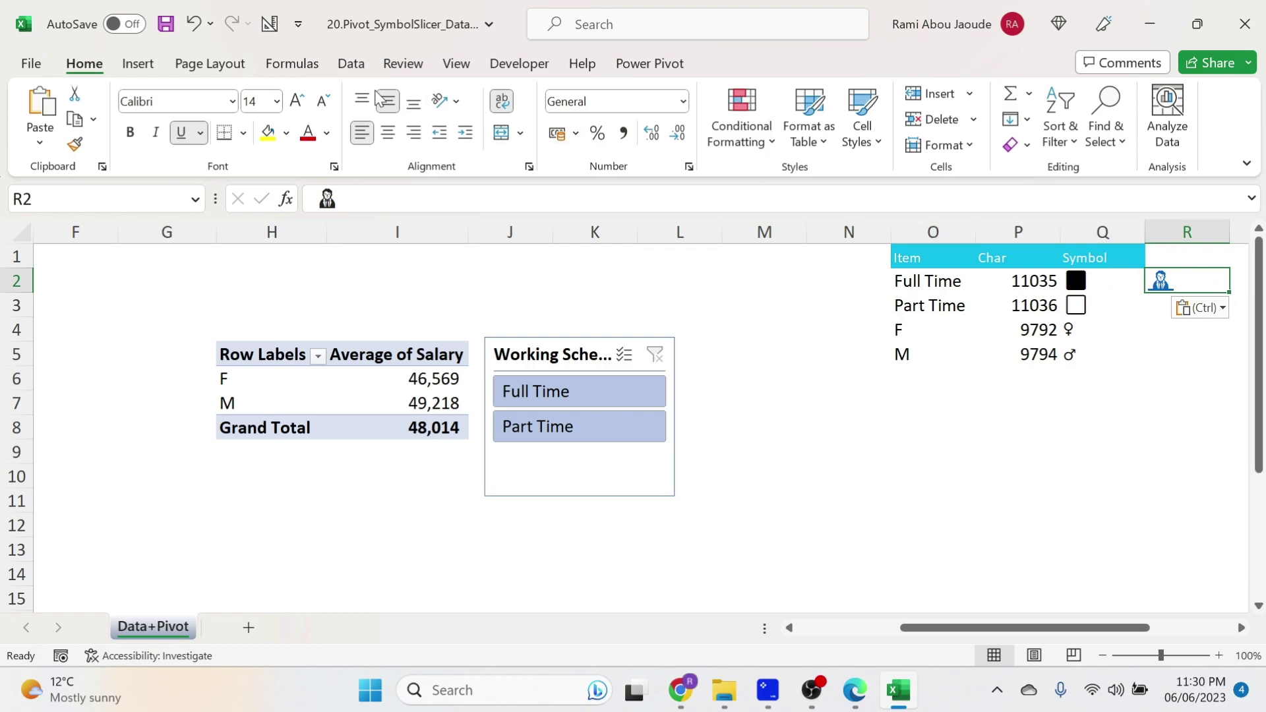
left_click(308, 132)
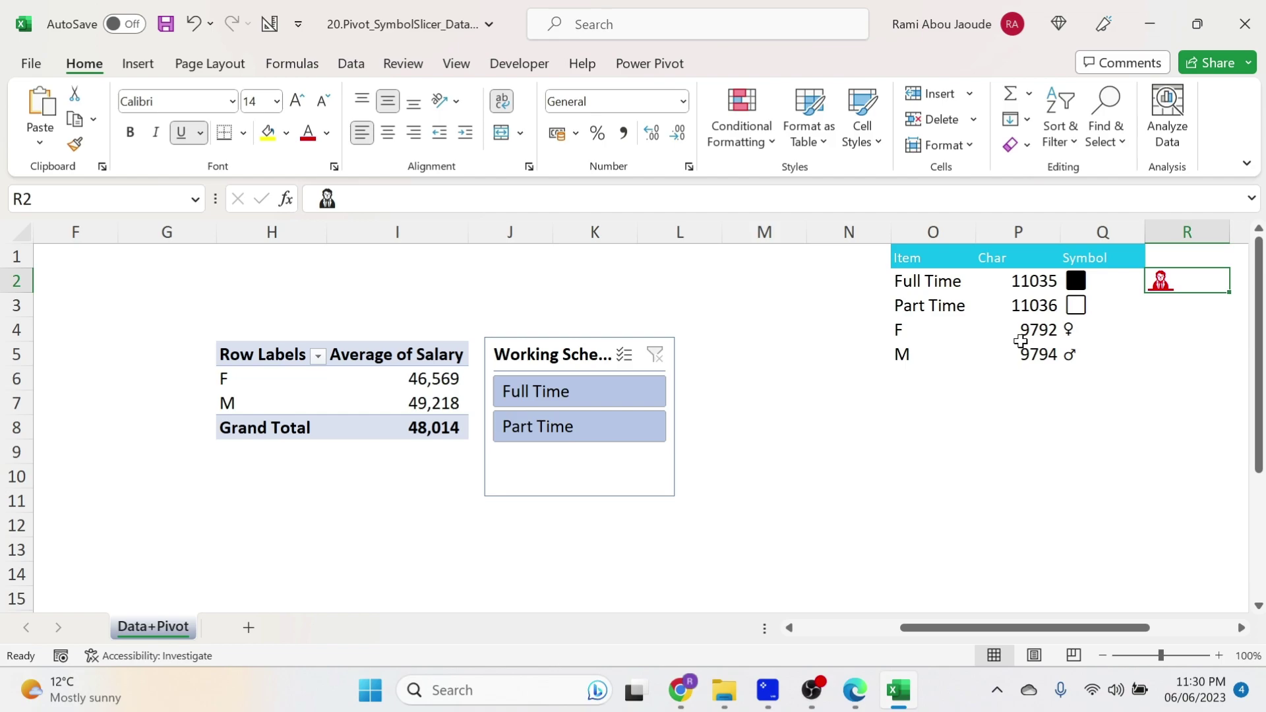
key("Delete")
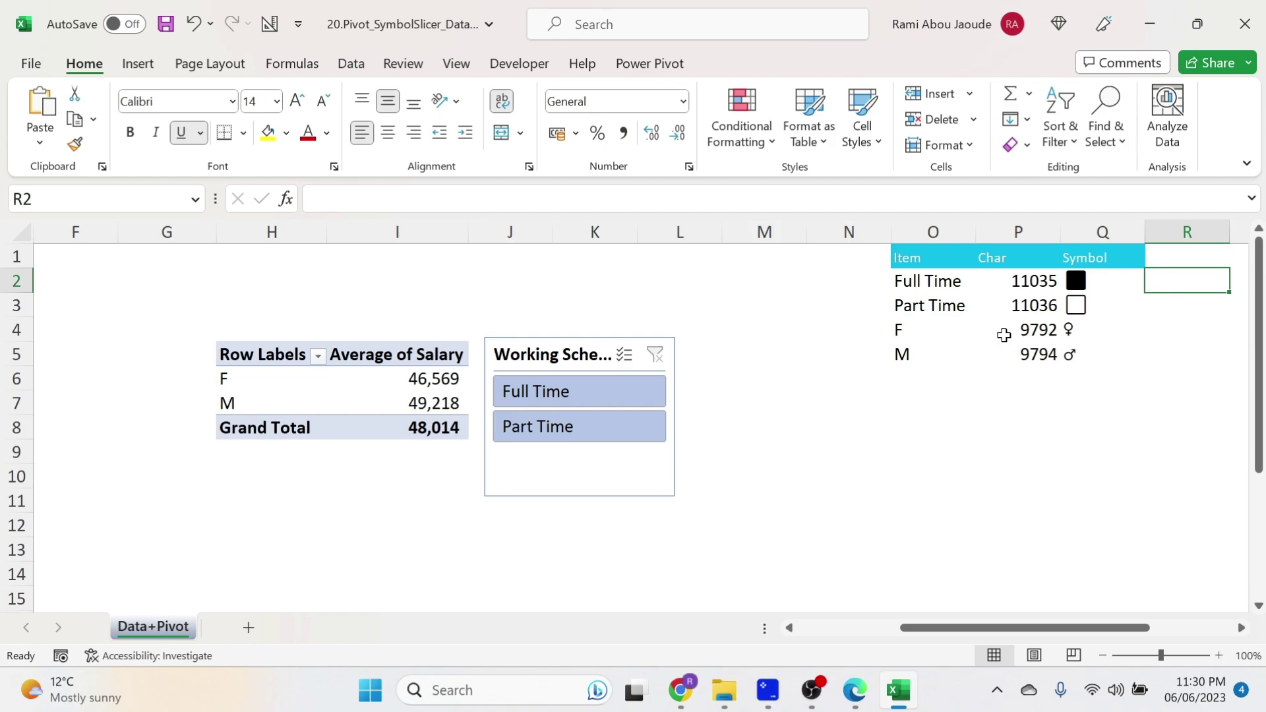
left_click(372, 284)
Add headers Gender_Icon in E1 and Schedule_Icon in F1 to the Data table.
key("Left")
key("Left")
key("Left")
key("Left")
key("Left")
key("Left")
key("Left")
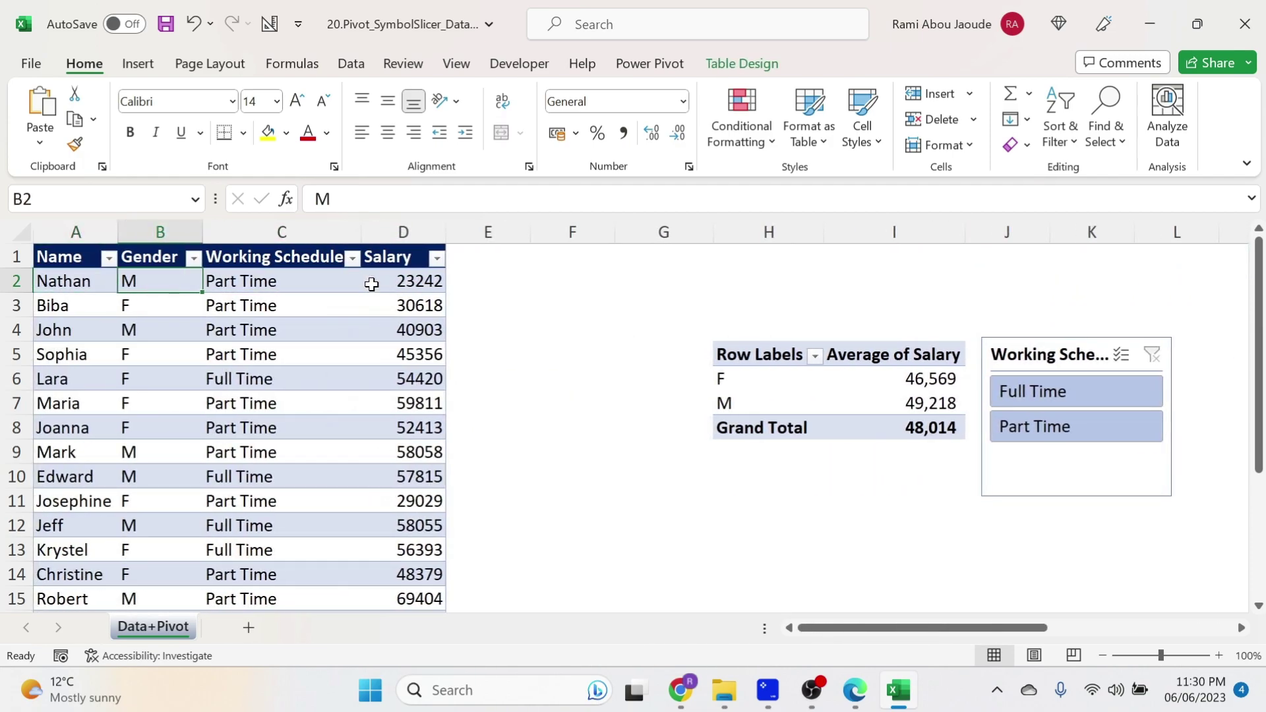
key("Right")
key("Right")
key("Right")
key("Up")
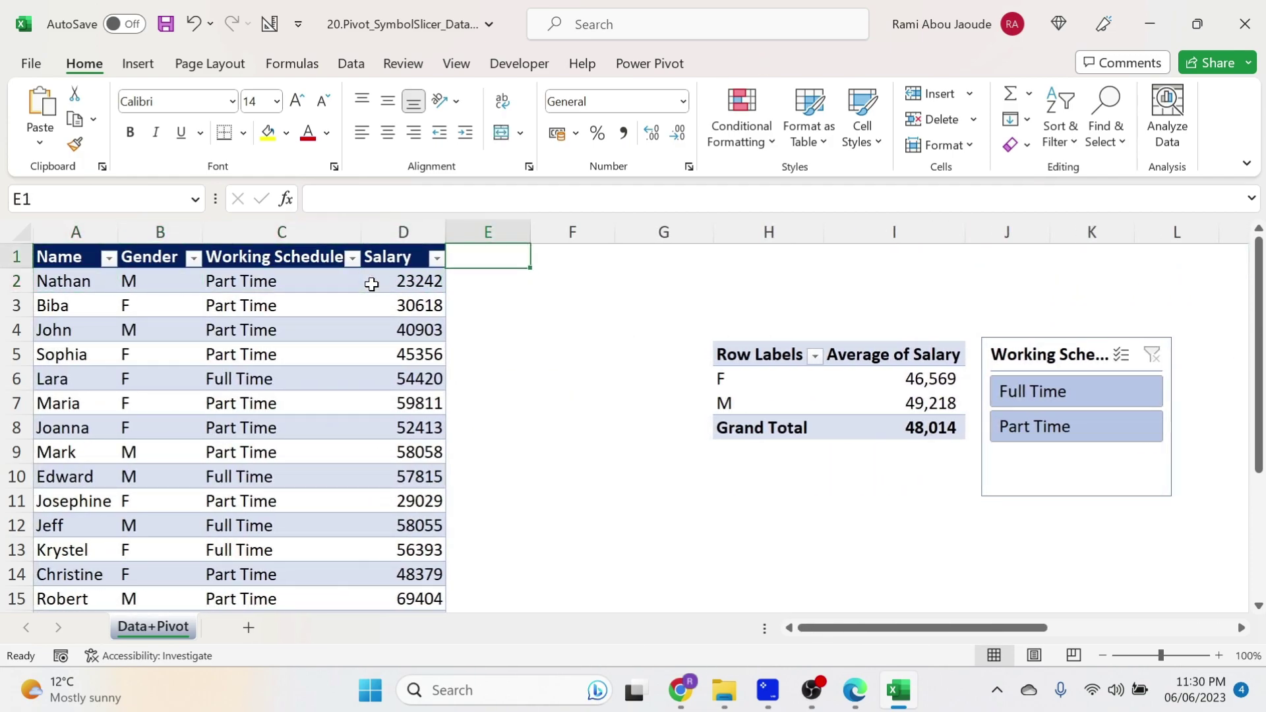
type("Gender_")
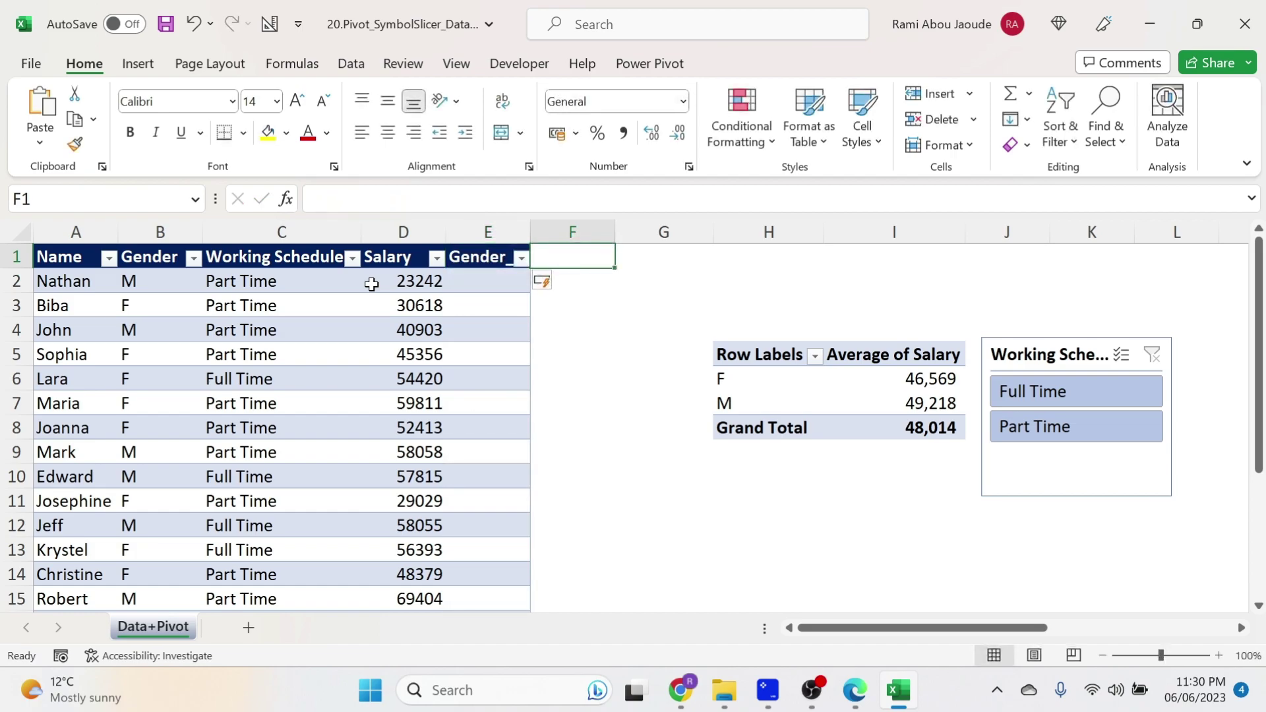
type("Schedule_Icon")
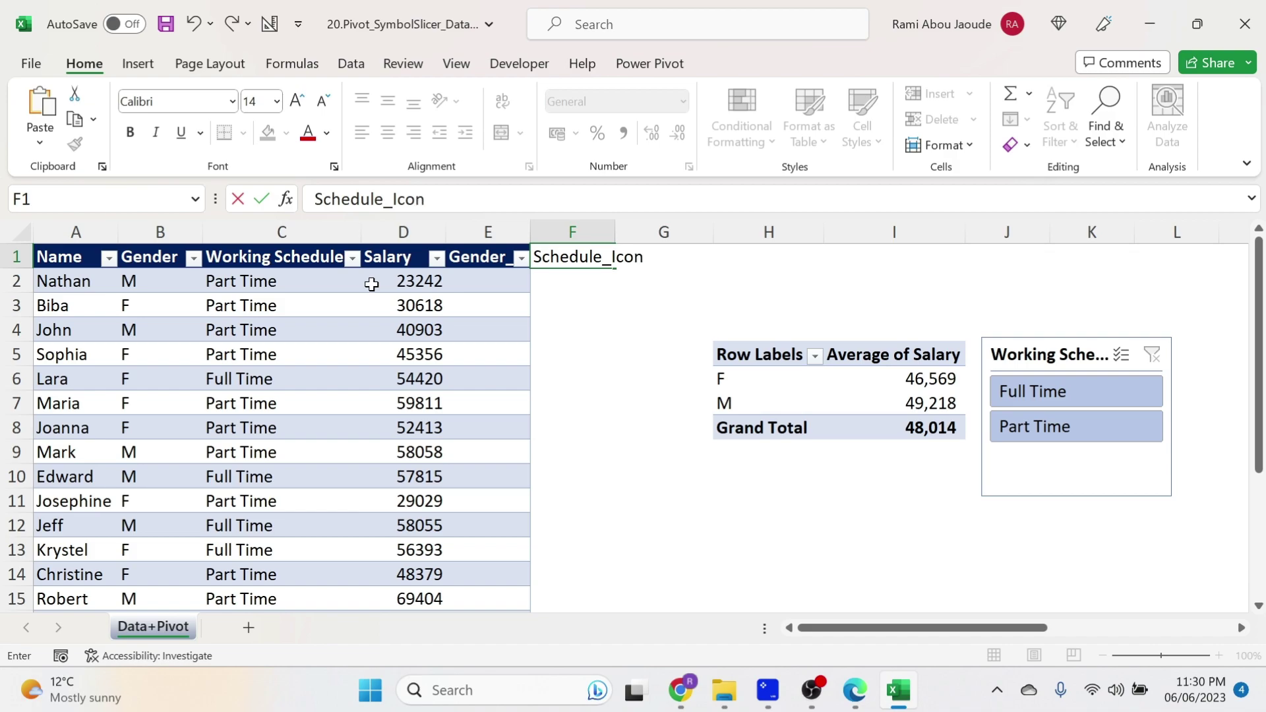
key("Return")
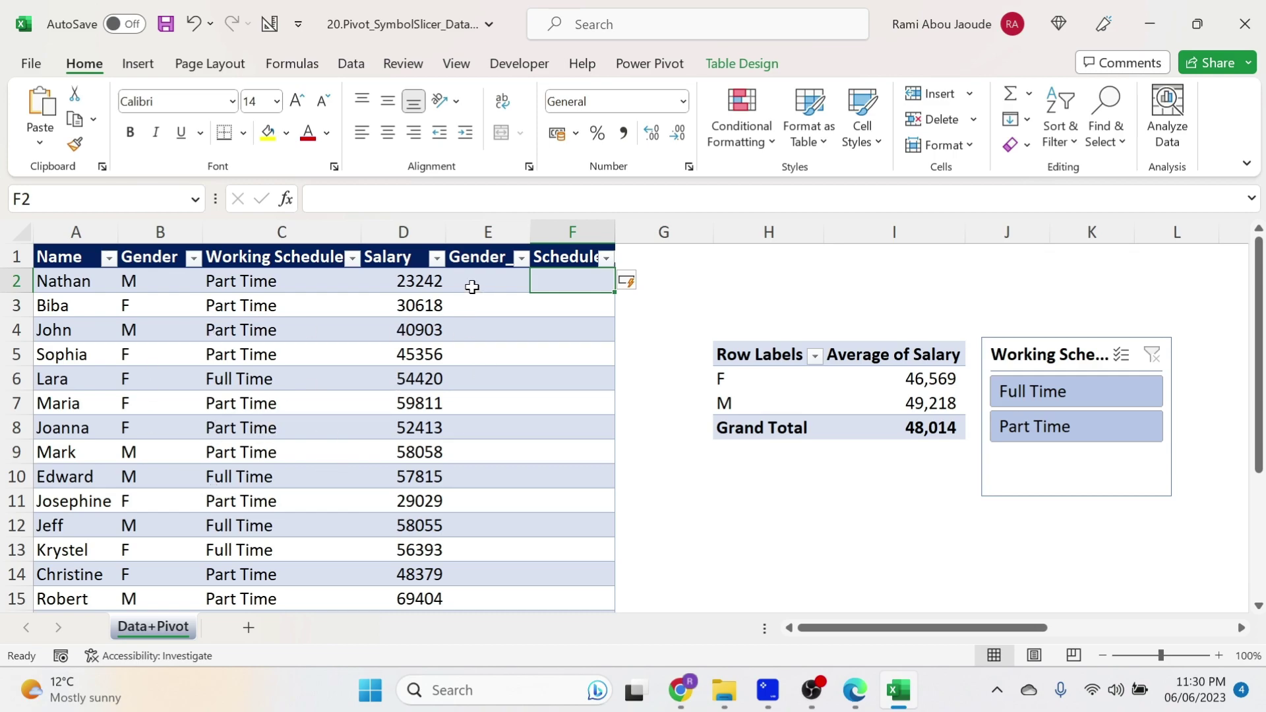
left_click(472, 287)
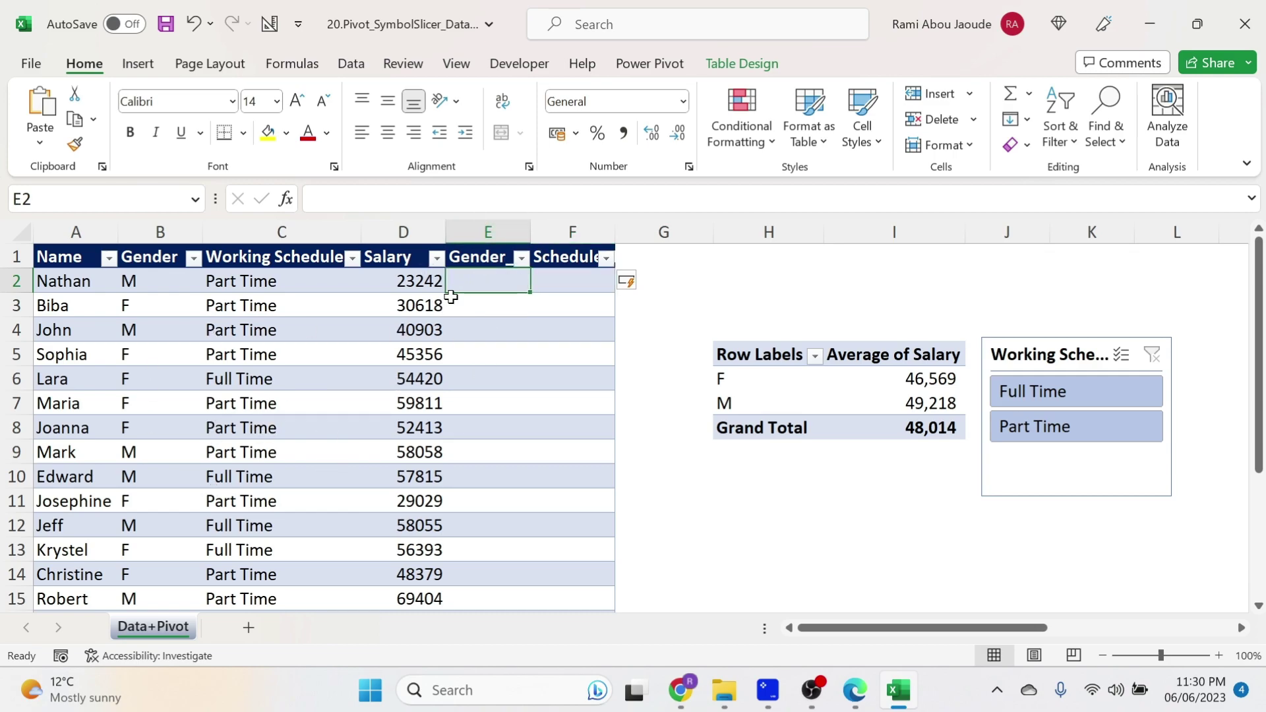
left_click(348, 192)
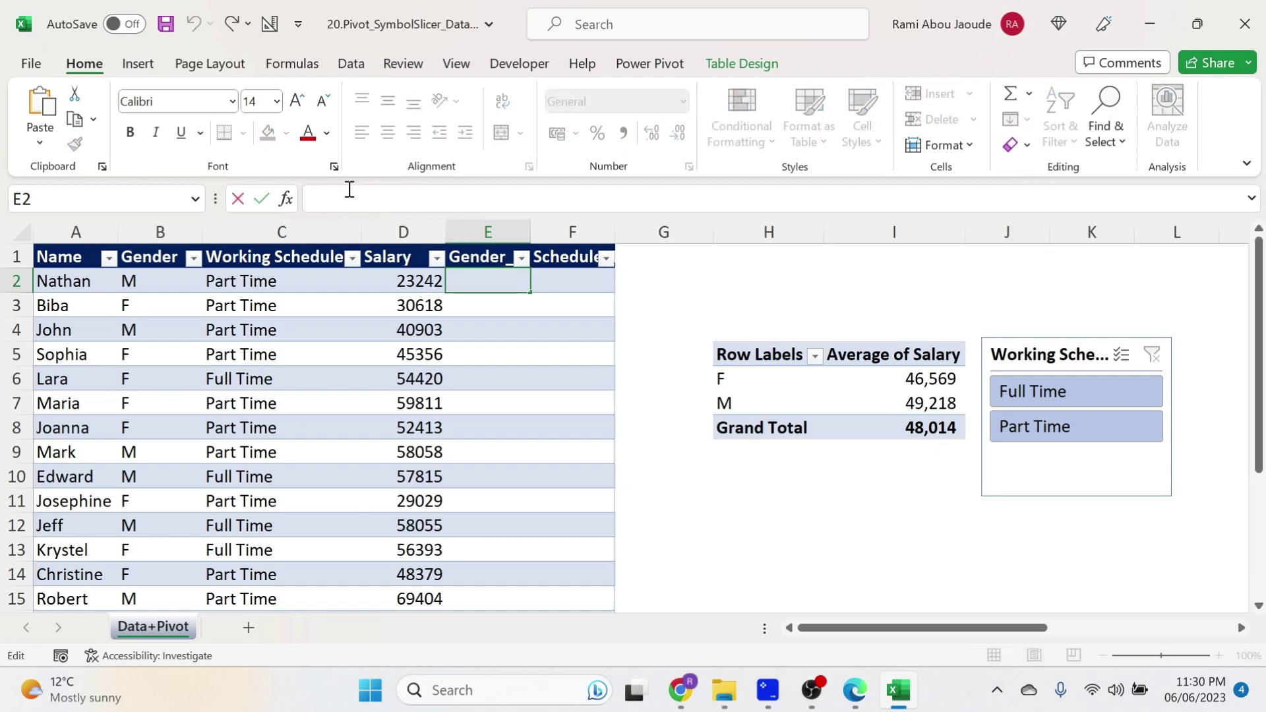
type("=vlookup(")
left_click(139, 278)
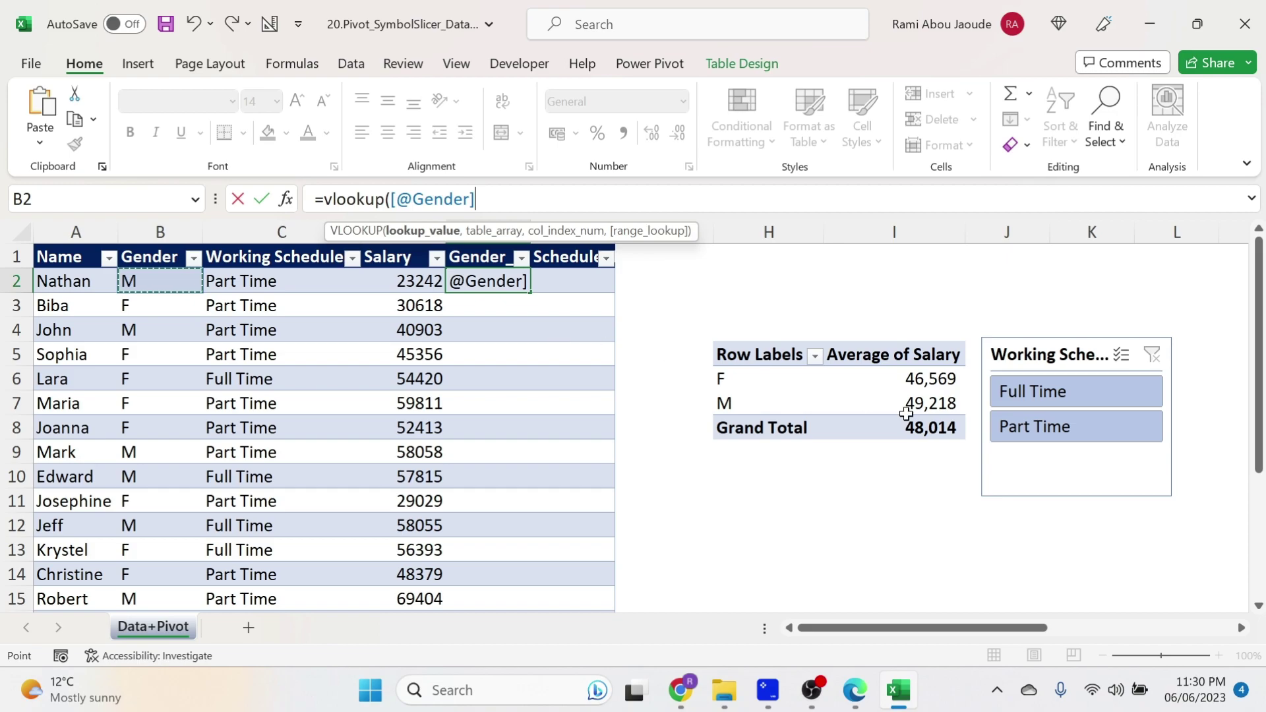
type(",")
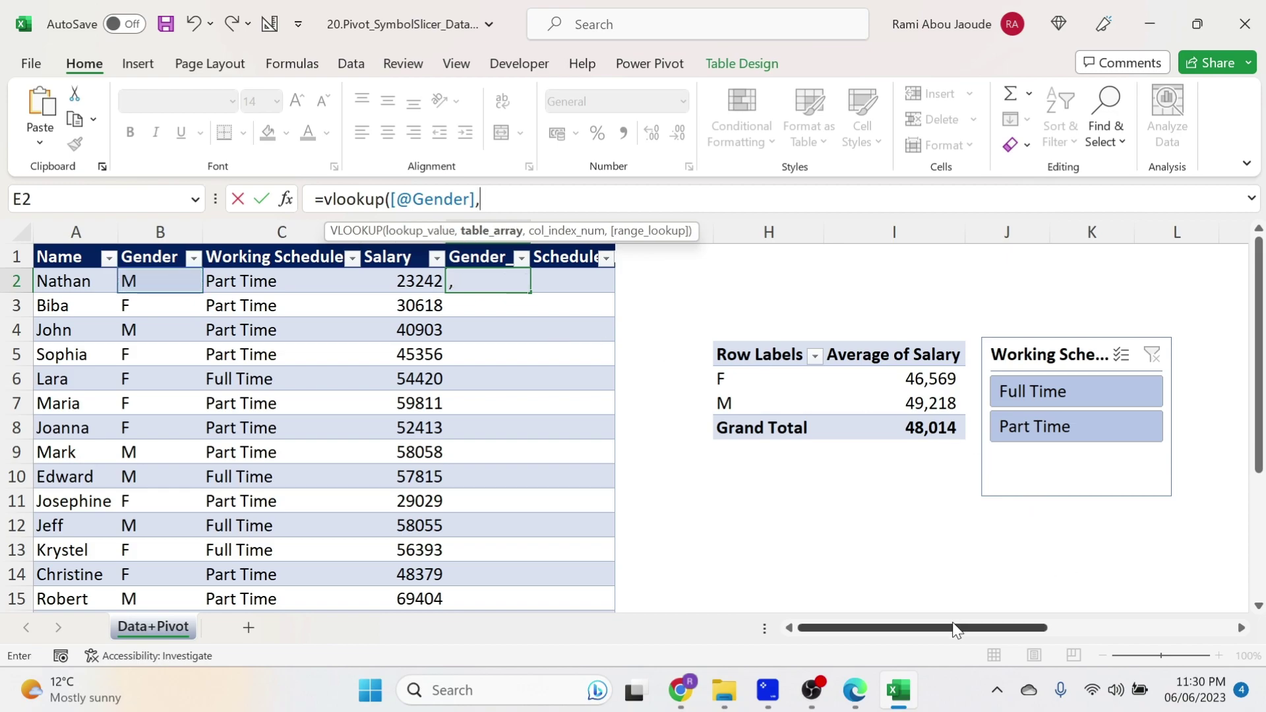
left_click_drag(955, 627, 1117, 627)
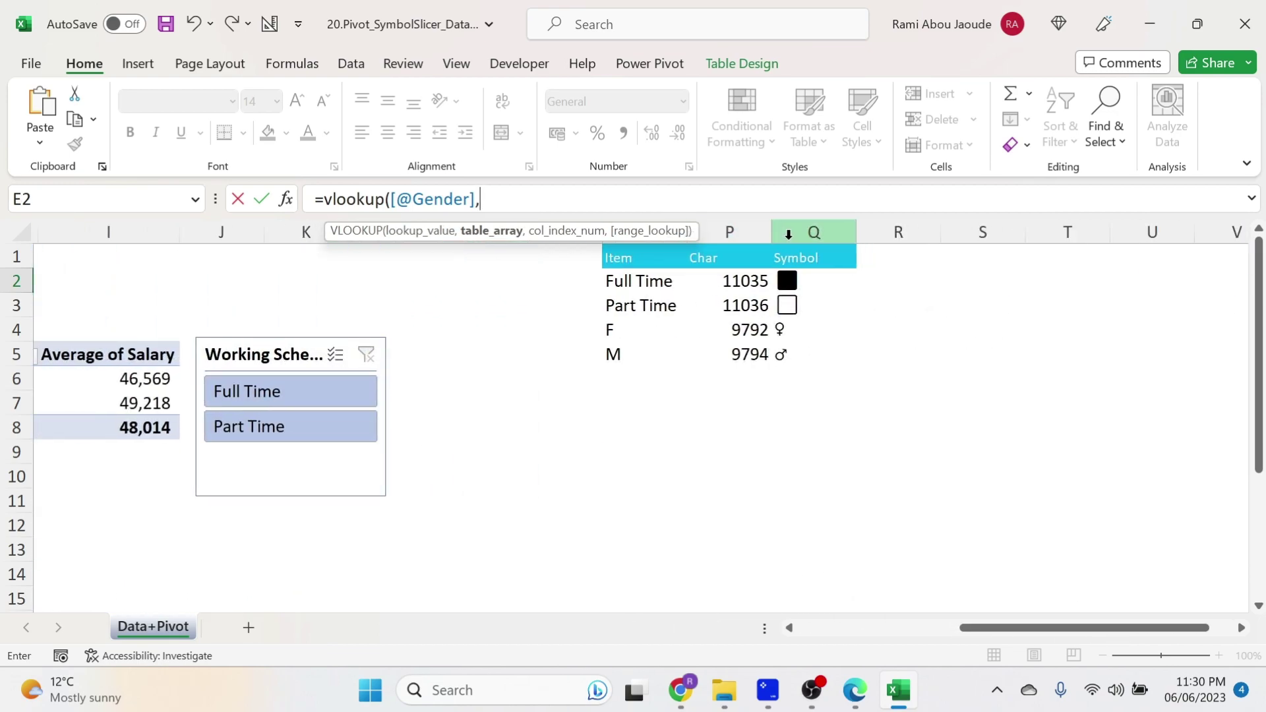
left_click_drag(813, 232, 643, 250)
type(",")
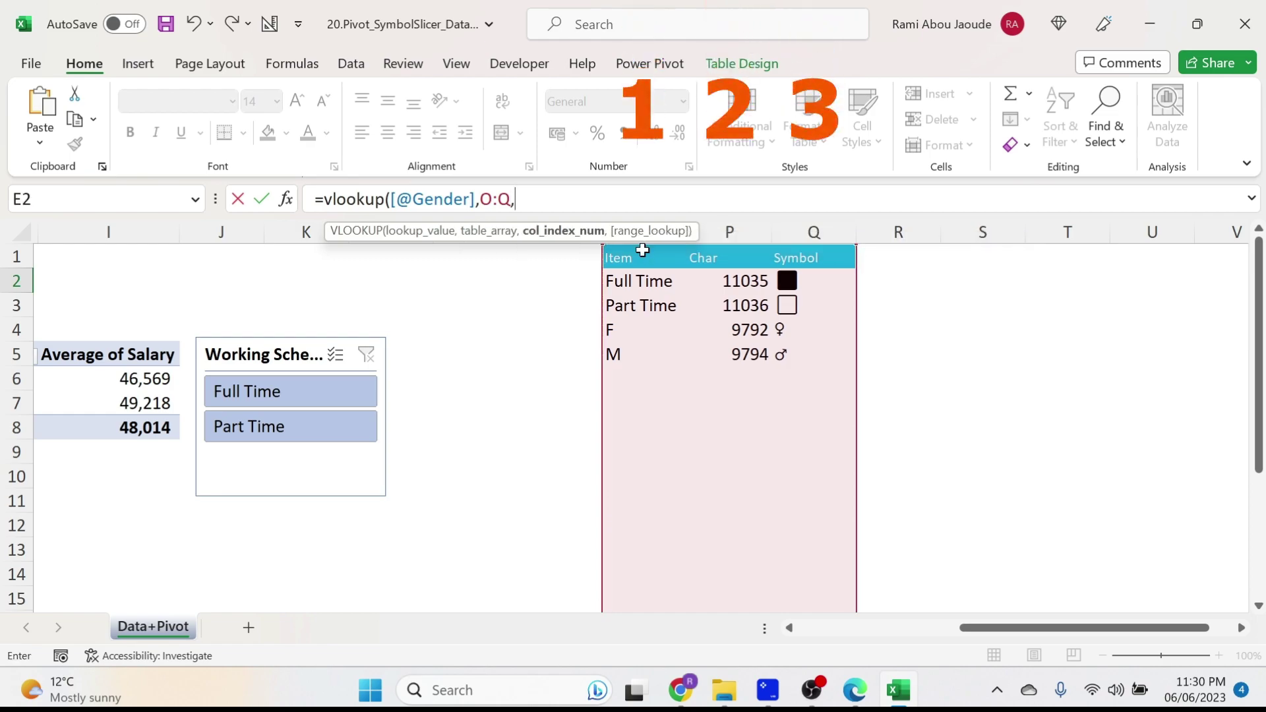
type("3,false)")
key("Return")
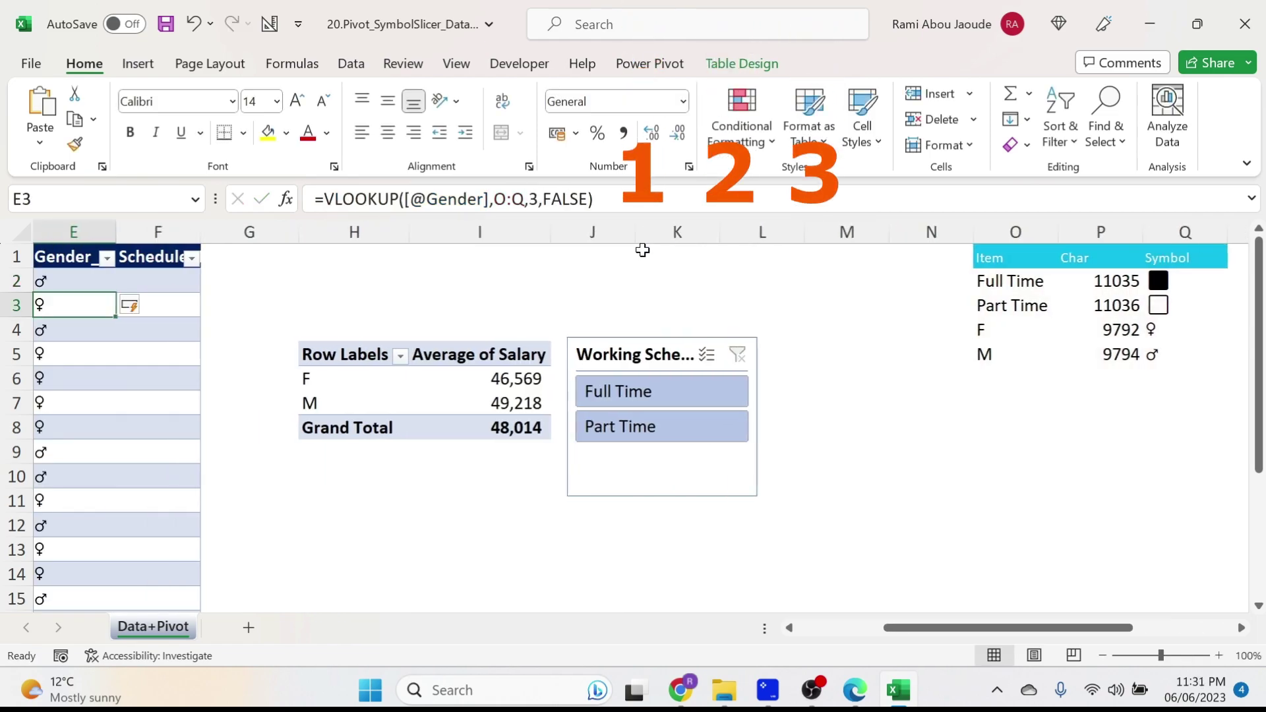
Fill Schedule_Icon with =VLOOKUP([@[Working Schedule]],O:Q,3,FALSE).
key("Left")
key("Left")
key("Right")
key("Right")
key("Up")
key("Right")
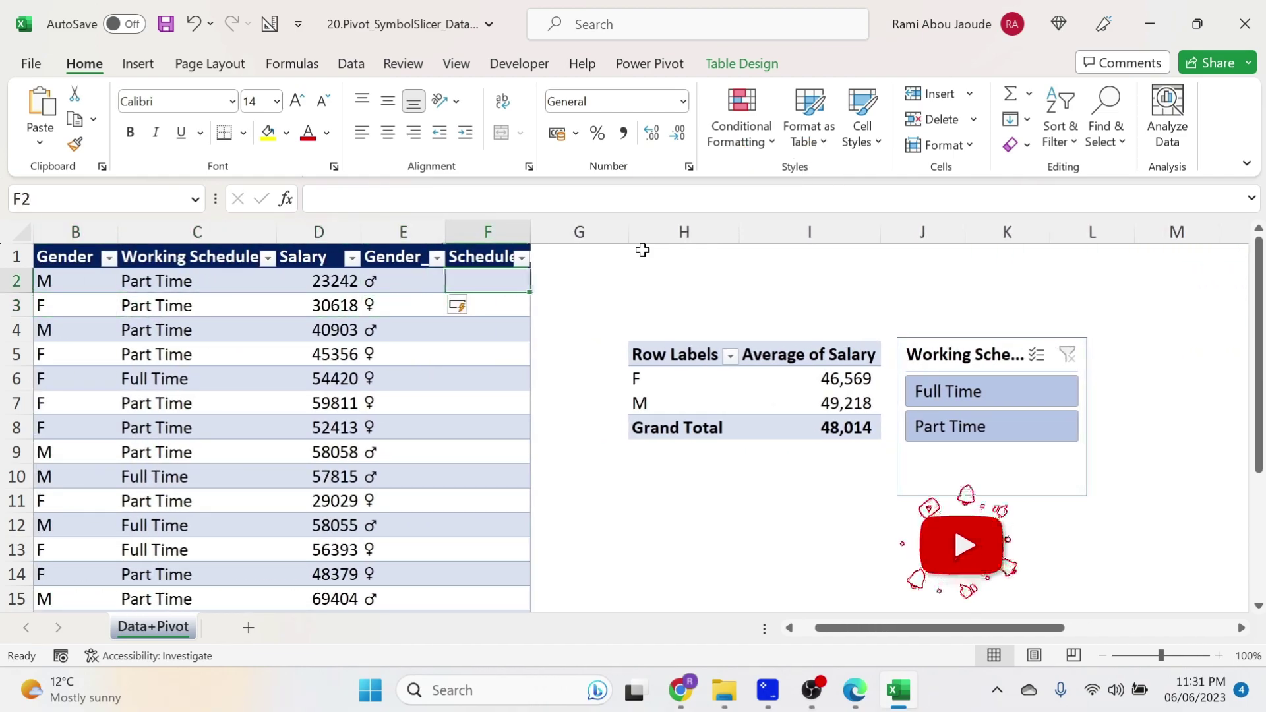
left_click(410, 200)
type("=vlookup(")
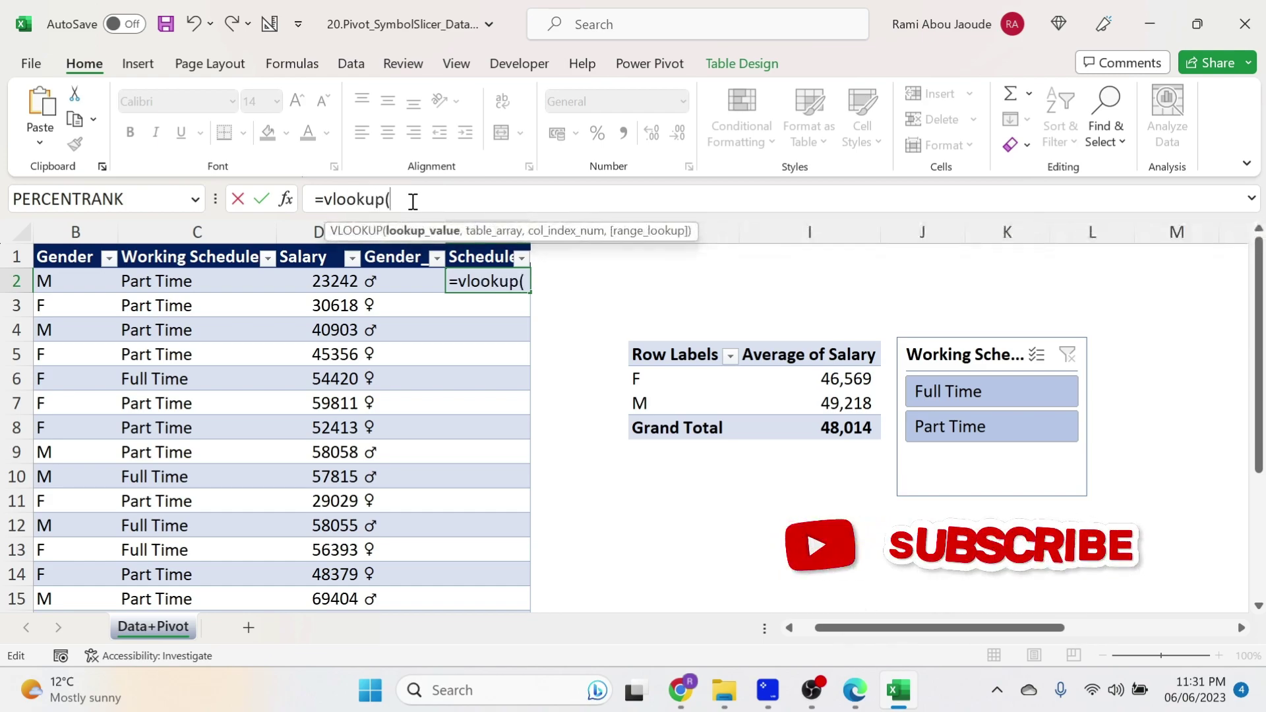
left_click(197, 282)
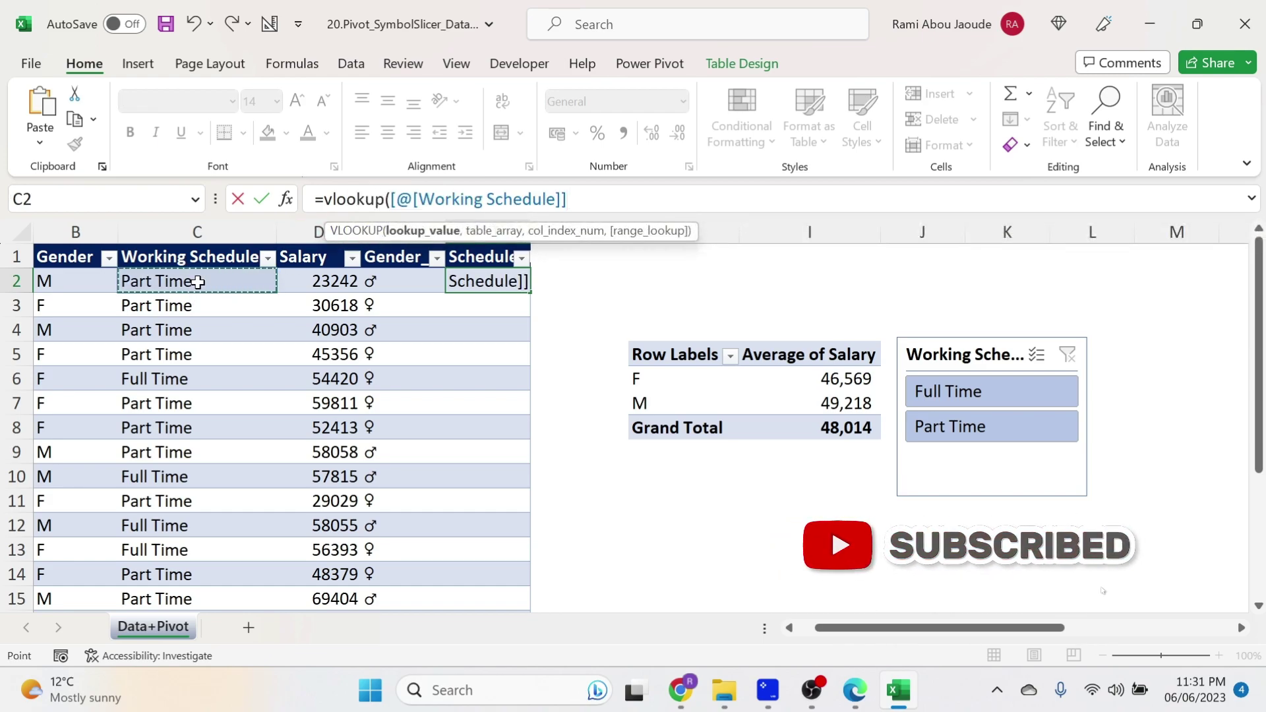
type(",")
left_click_drag(950, 627, 1114, 628)
left_click_drag(714, 232, 546, 232)
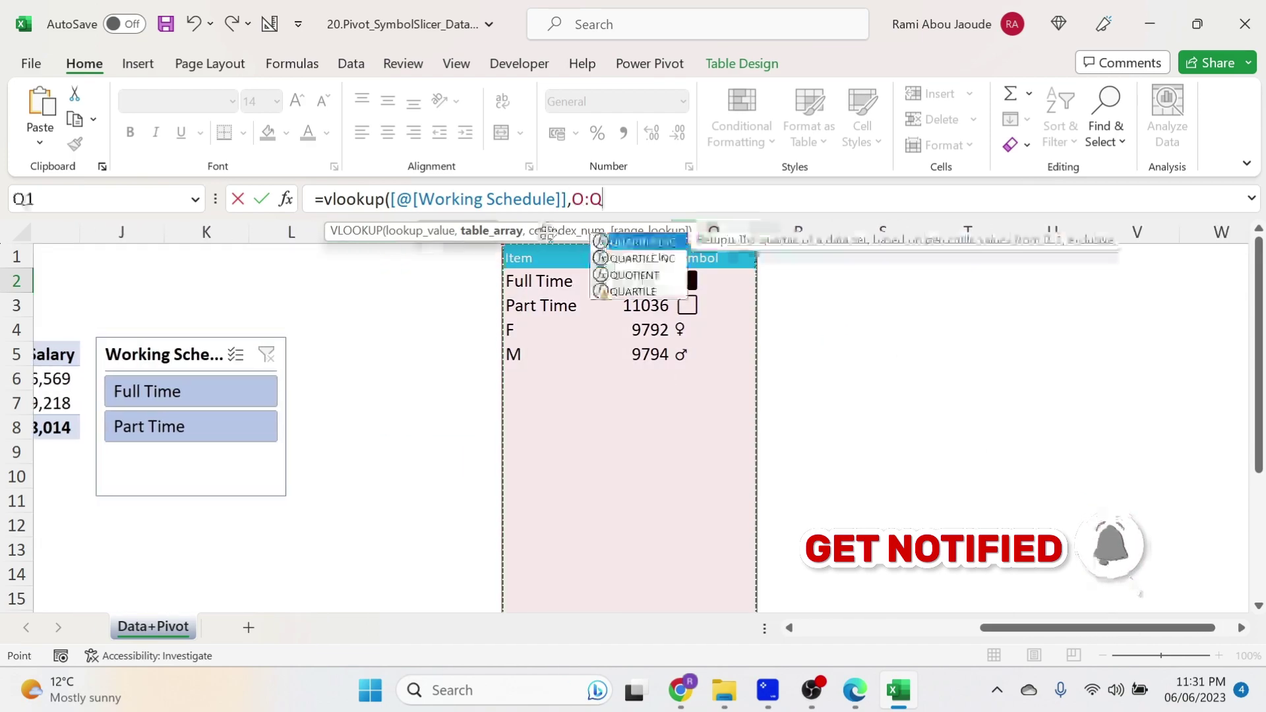
type(",3,false)")
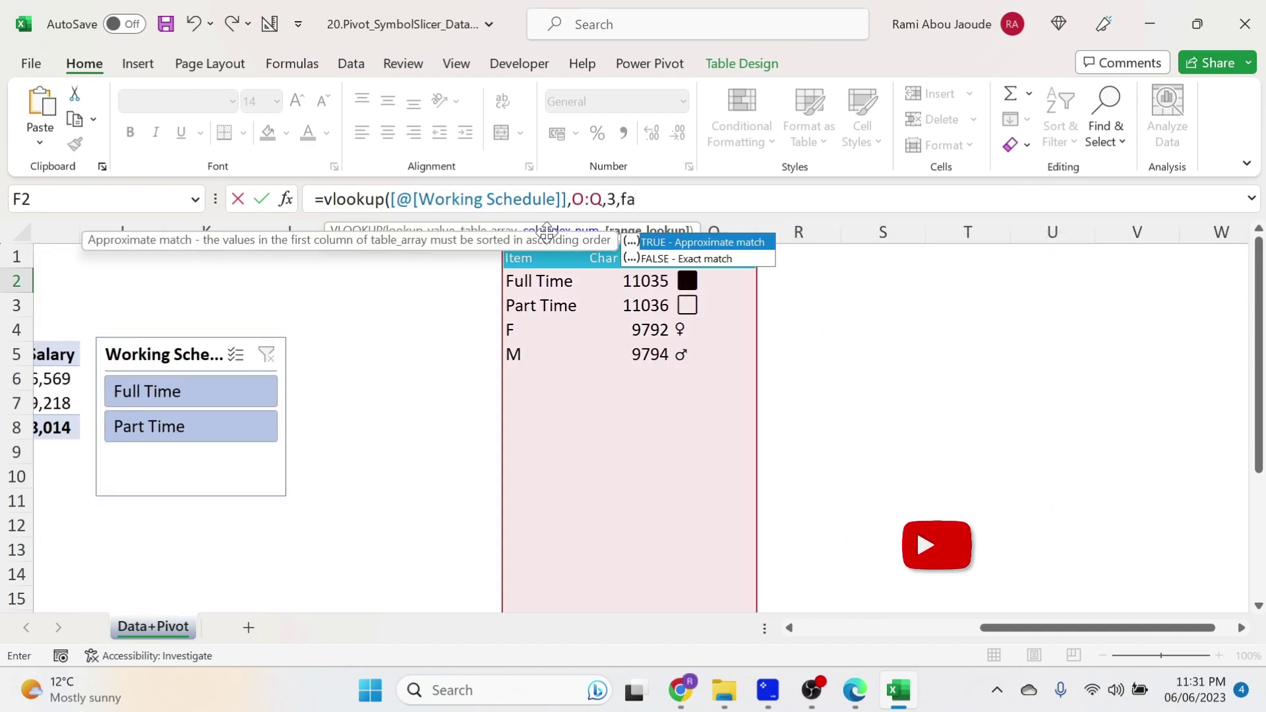
key("Return")
key("Left")
key("Left")
key("Left")
key("Left")
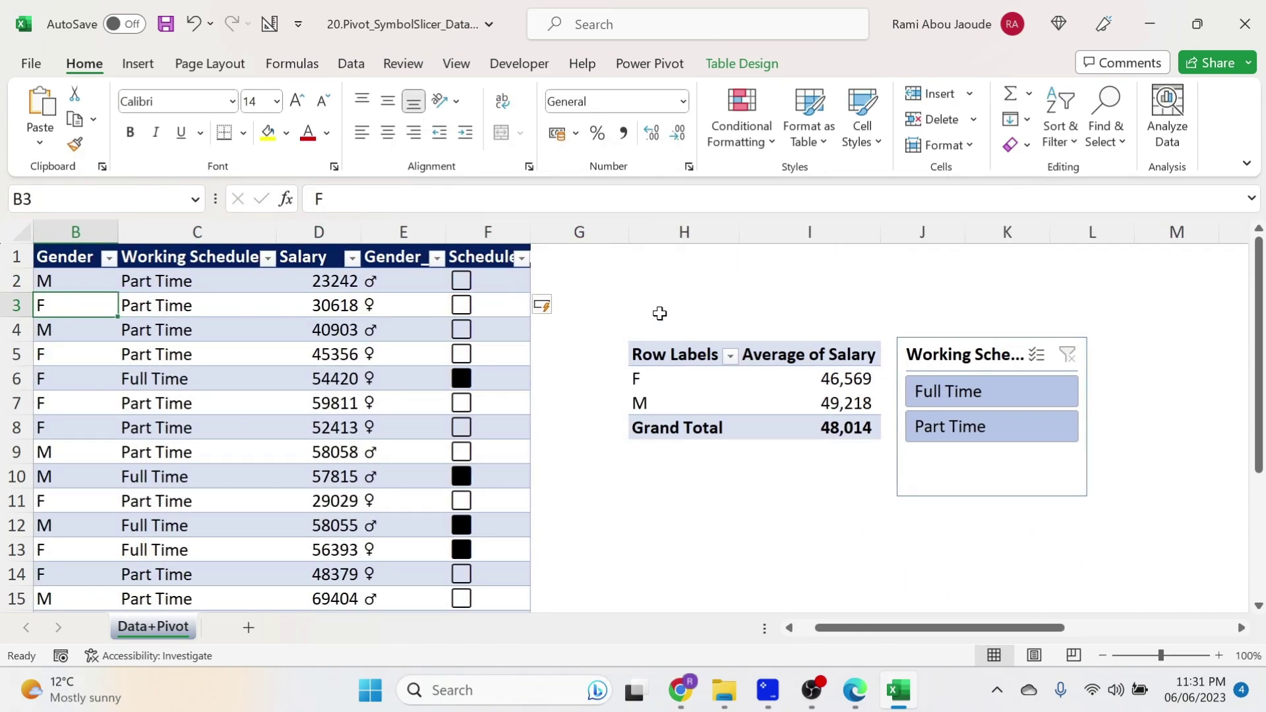
Remove Gender from the pivot rows and refresh the pivot to expose Gender_Icon and Schedule_Icon.
left_click(785, 390)
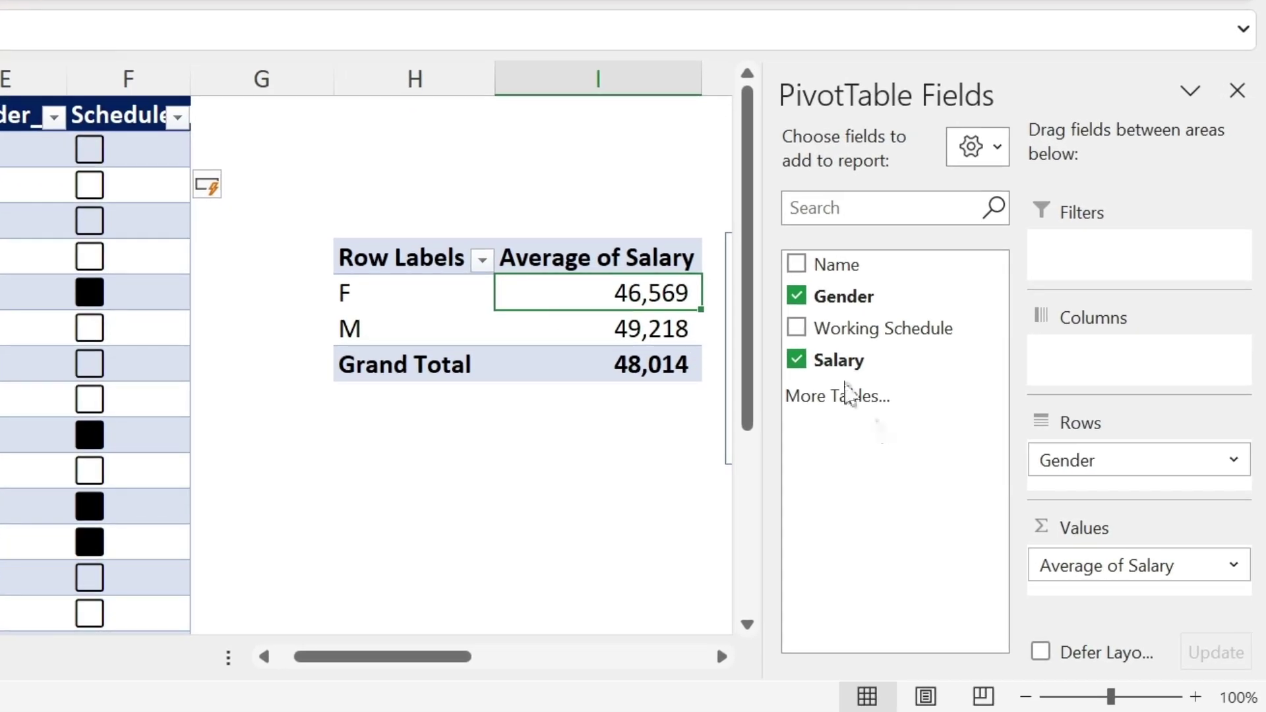
left_click(798, 298)
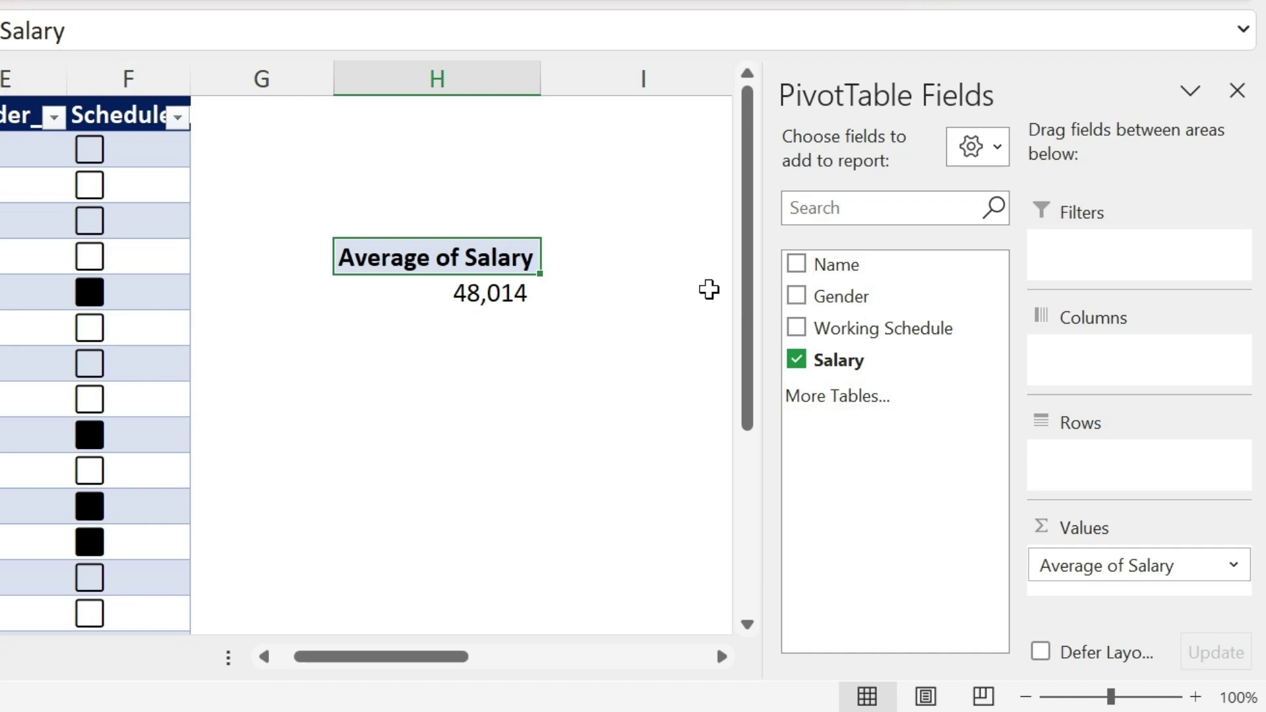
right_click(526, 256)
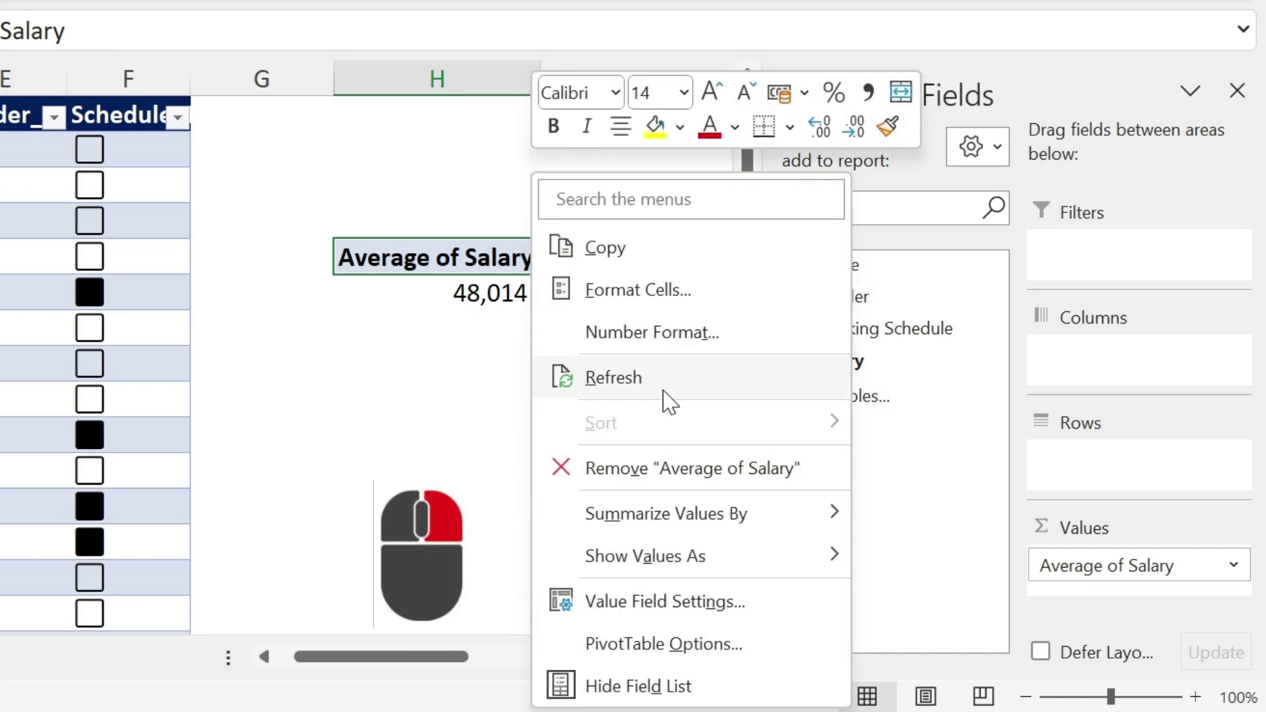
left_click(663, 389)
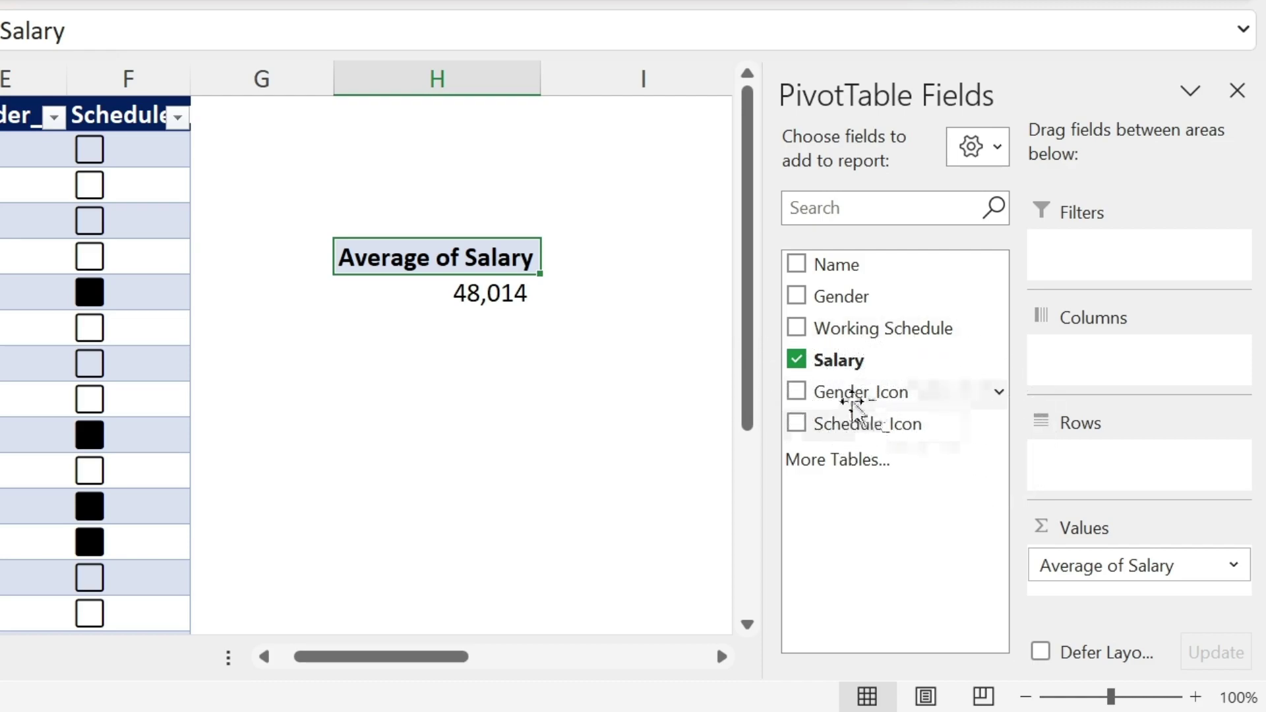
Put Gender_Icon in the pivot rows and add a slicer for Schedule_Icon.
left_click_drag(846, 396, 1124, 469)
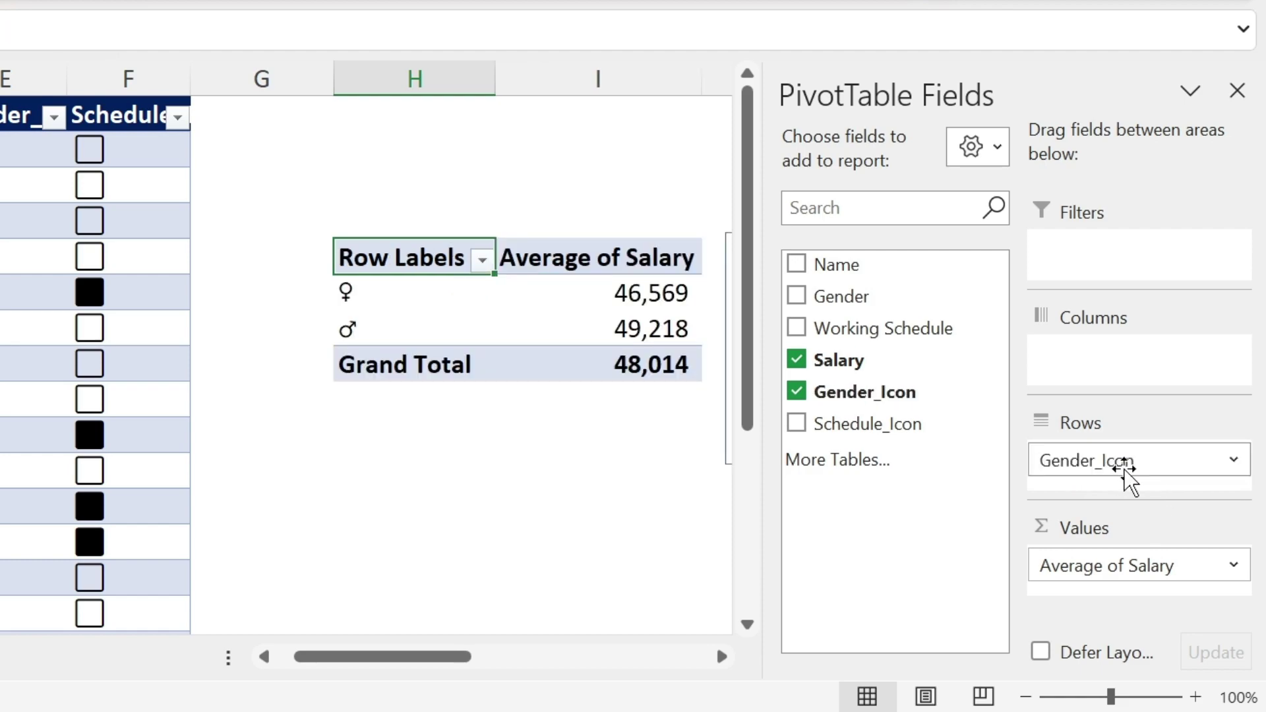
right_click(875, 432)
left_click(965, 596)
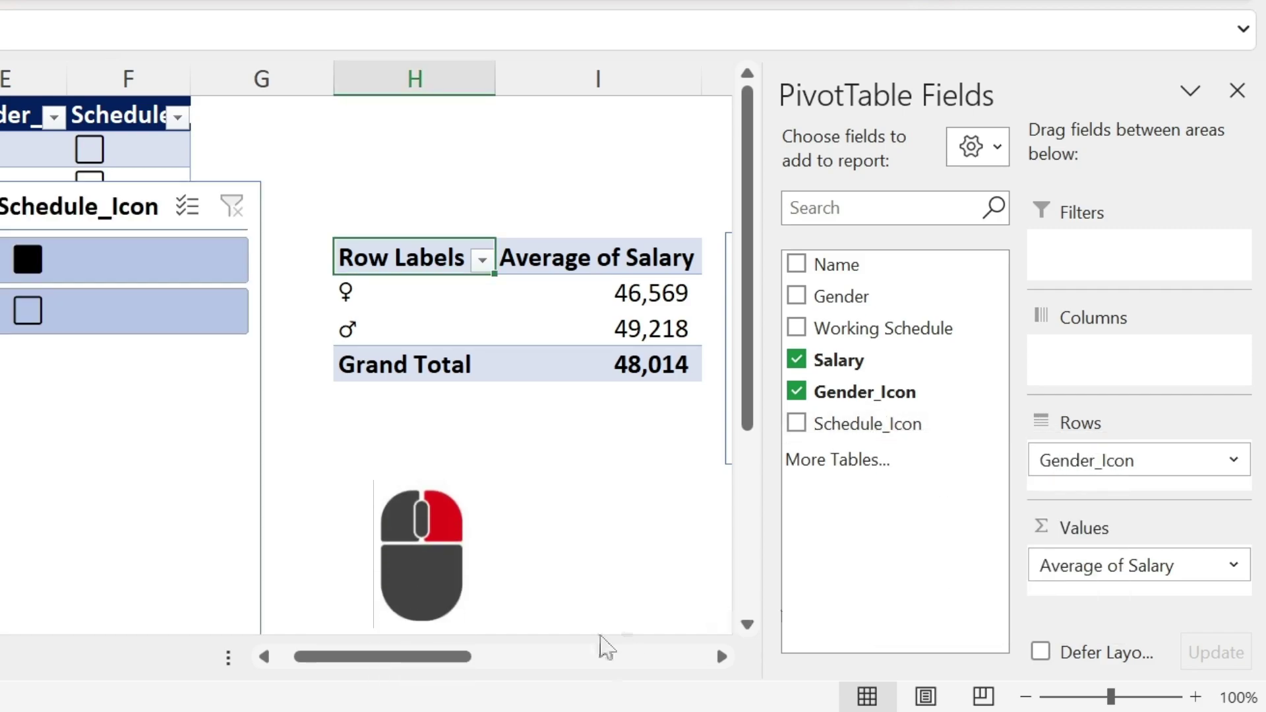
Shorten and reposition the Schedule_Icon slicer over the pivot, and delete the Working Schedule slicer.
left_click_drag(141, 217, 146, 157)
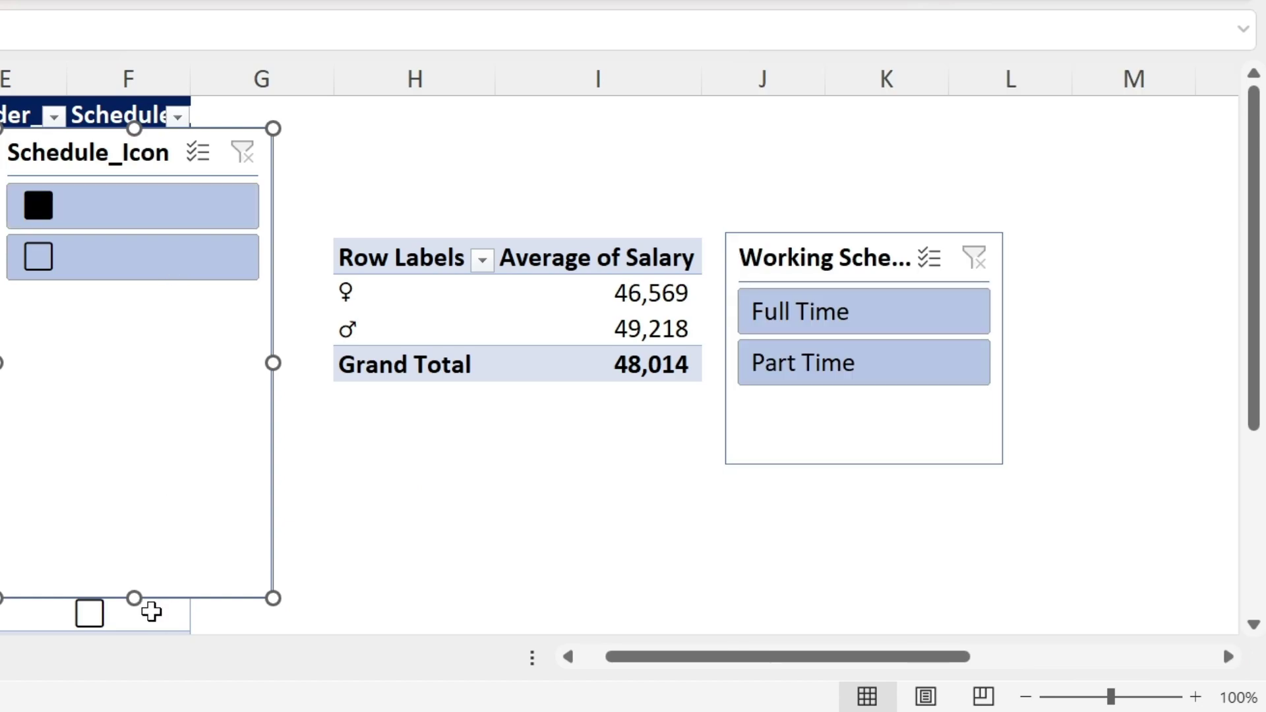
left_click_drag(135, 591, 135, 306)
left_click_drag(119, 156, 662, 196)
left_click(758, 267)
key("Delete")
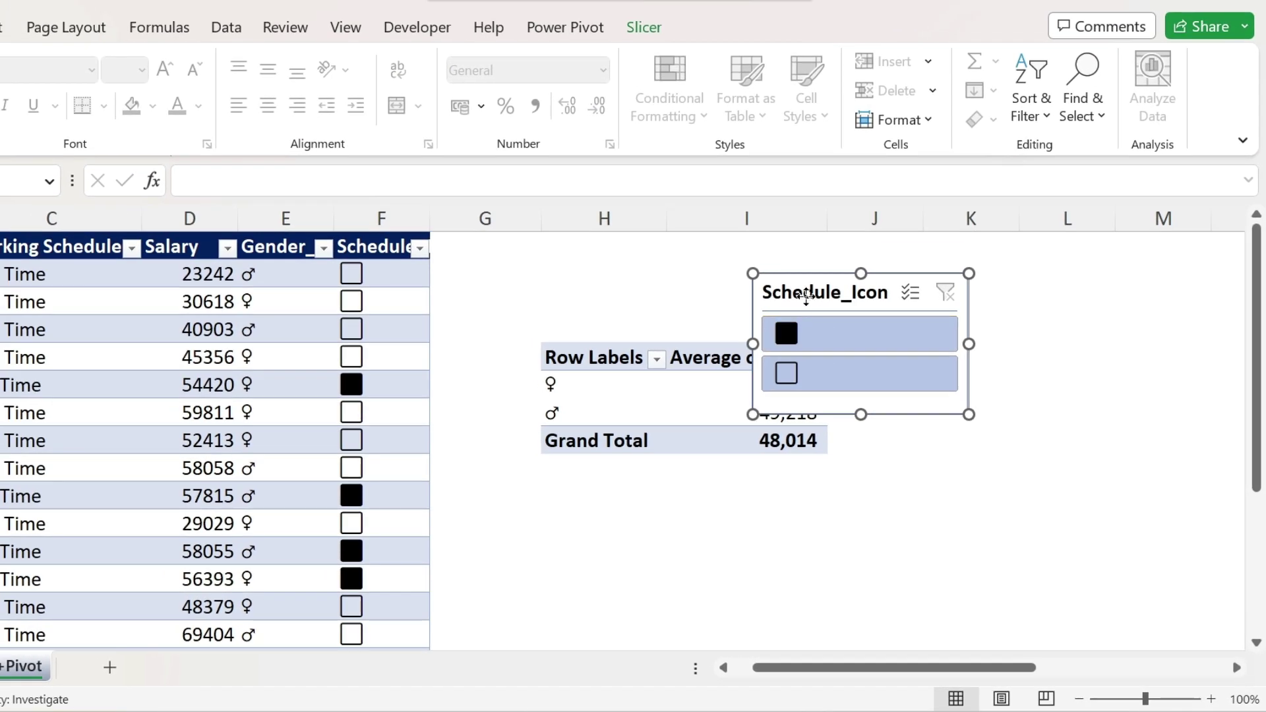
Move the slicer right of the pivot and rename the headers to Avg Salary and Gender.
left_click_drag(773, 269, 898, 344)
left_click(719, 355)
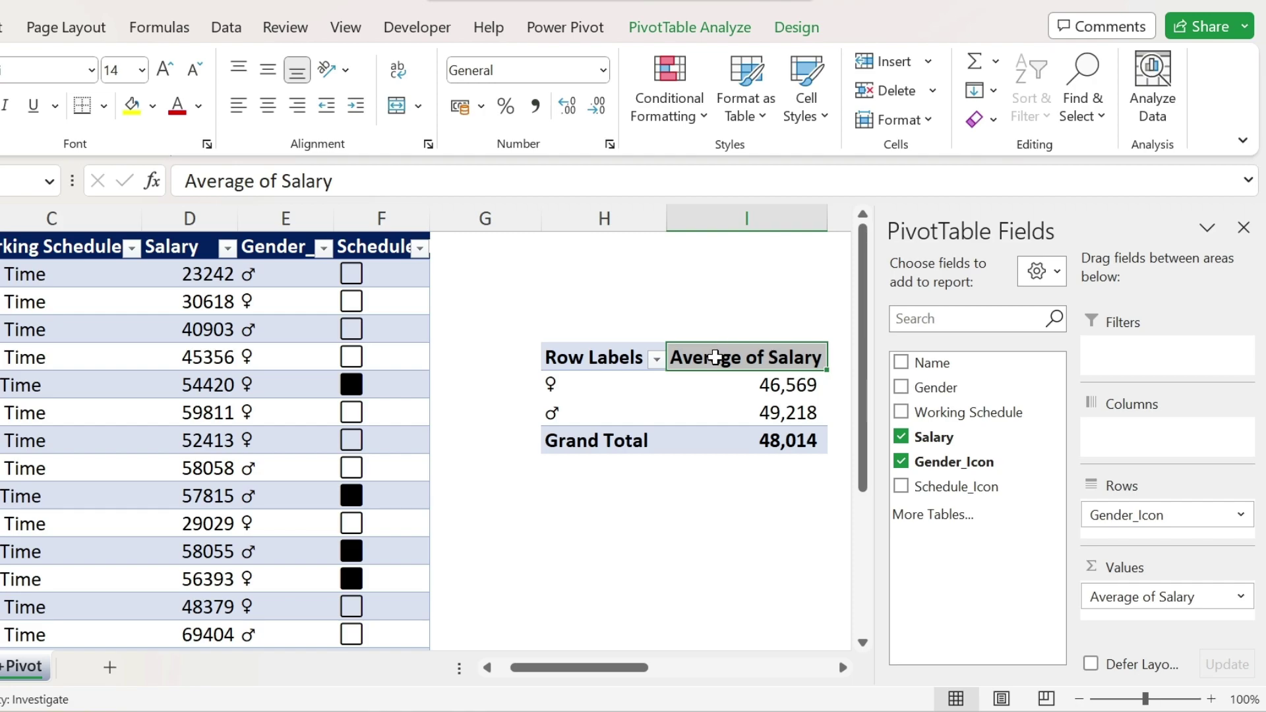
triple_click(346, 181)
type("Av")
key("Return")
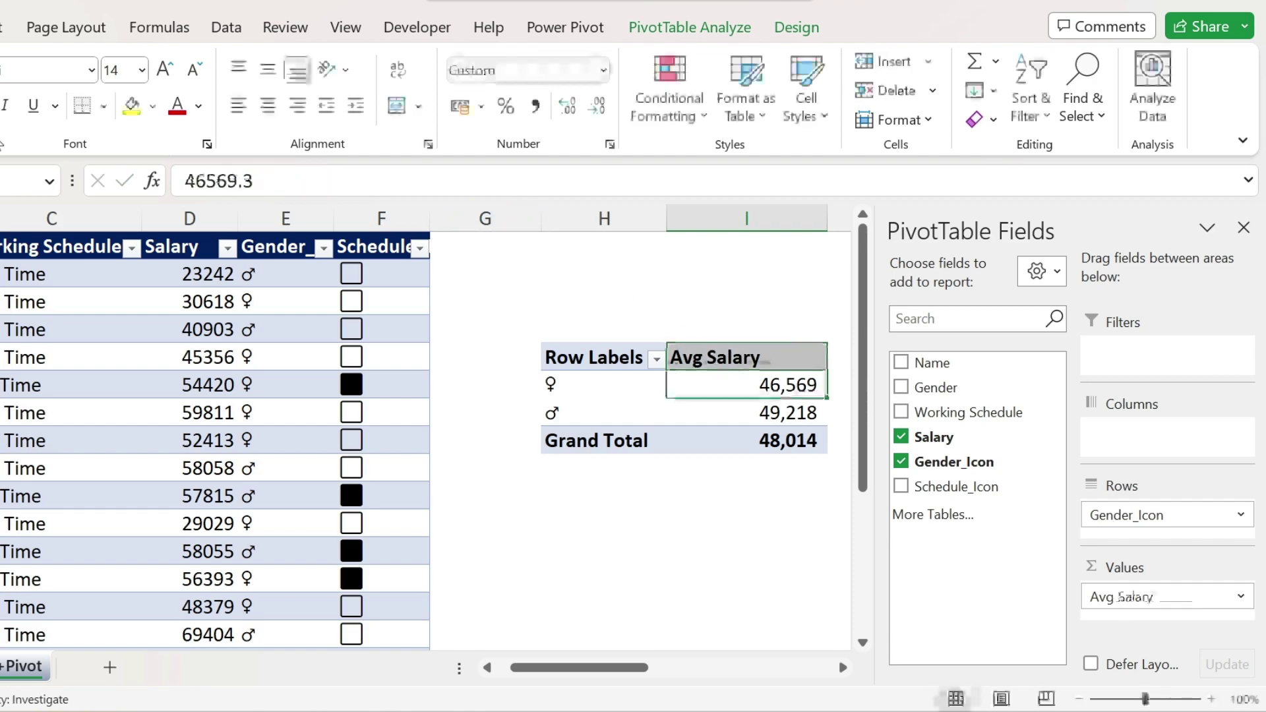
left_click(603, 357)
type("Gender")
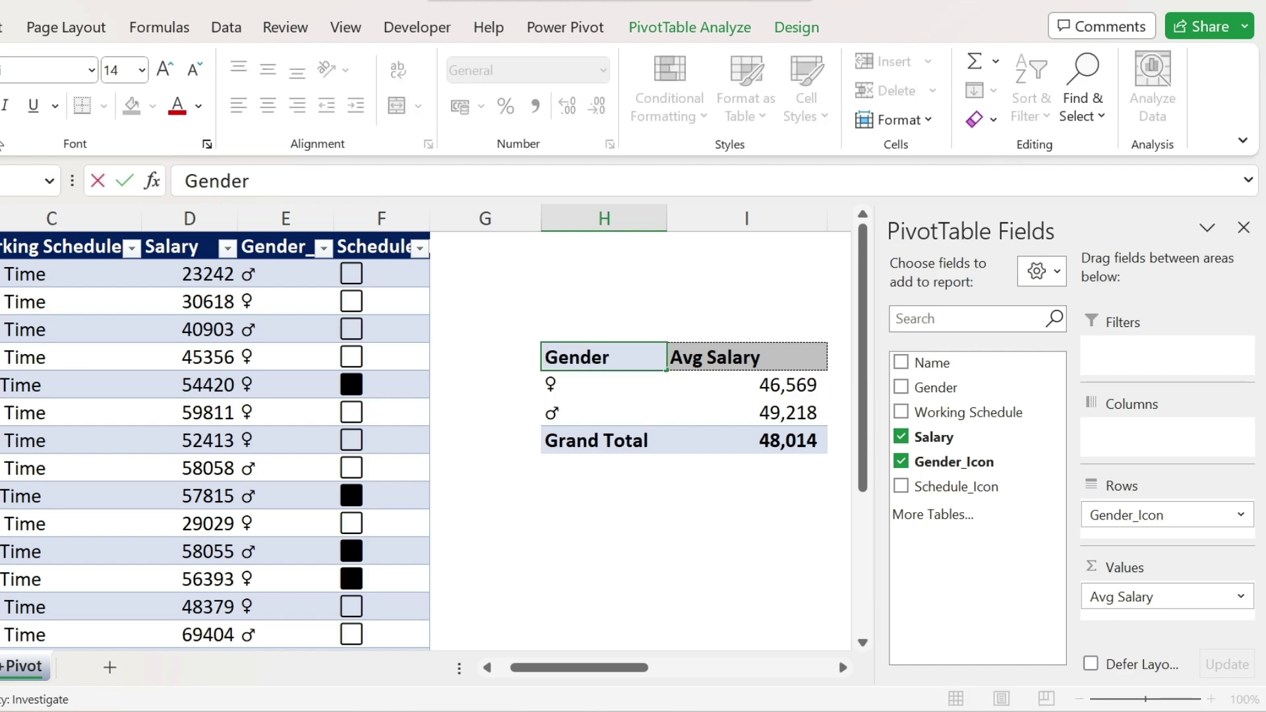
key("Return")
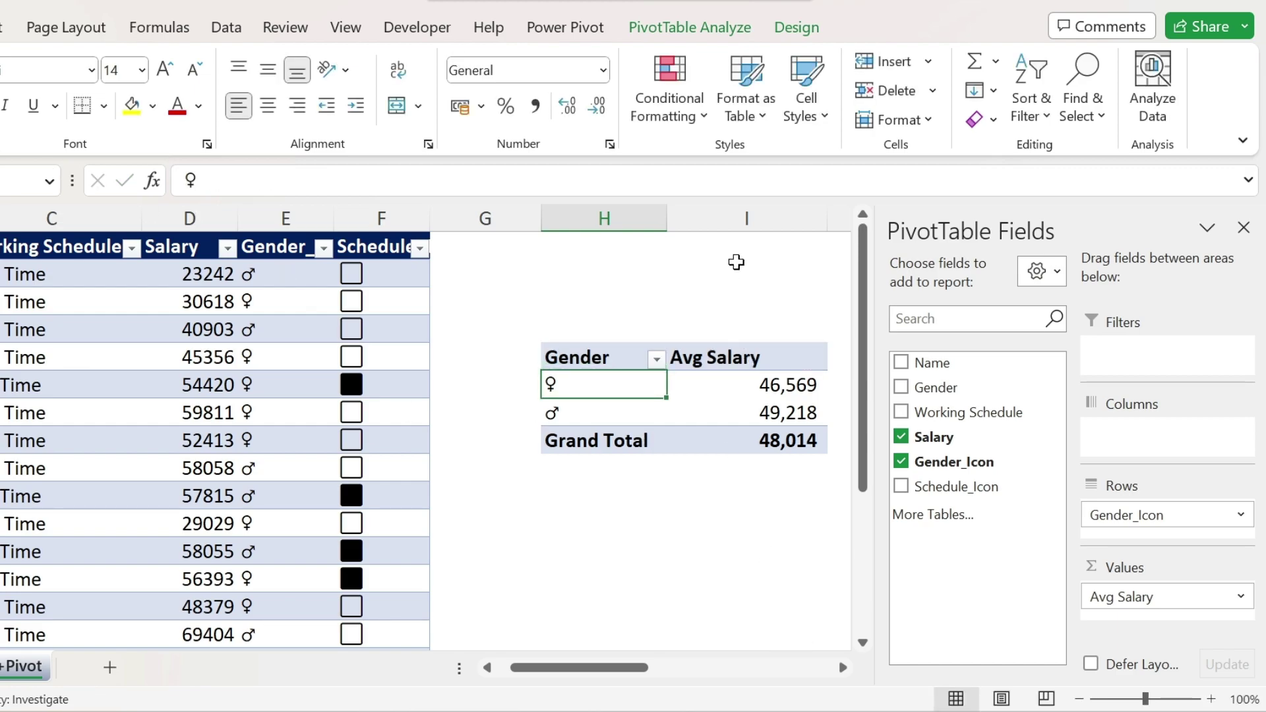
Narrow columns H and I and apply a medium blue PivotTable style.
left_click_drag(827, 219, 765, 218)
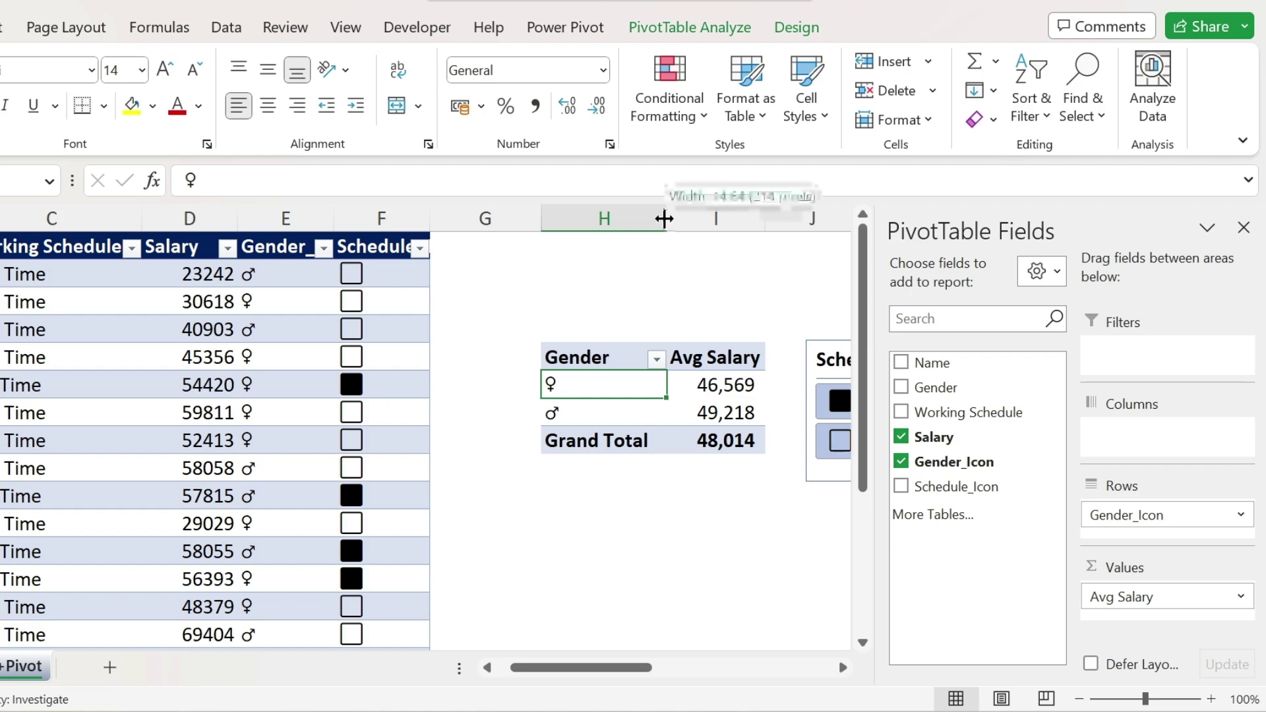
left_click_drag(664, 218, 653, 219)
left_click(722, 346)
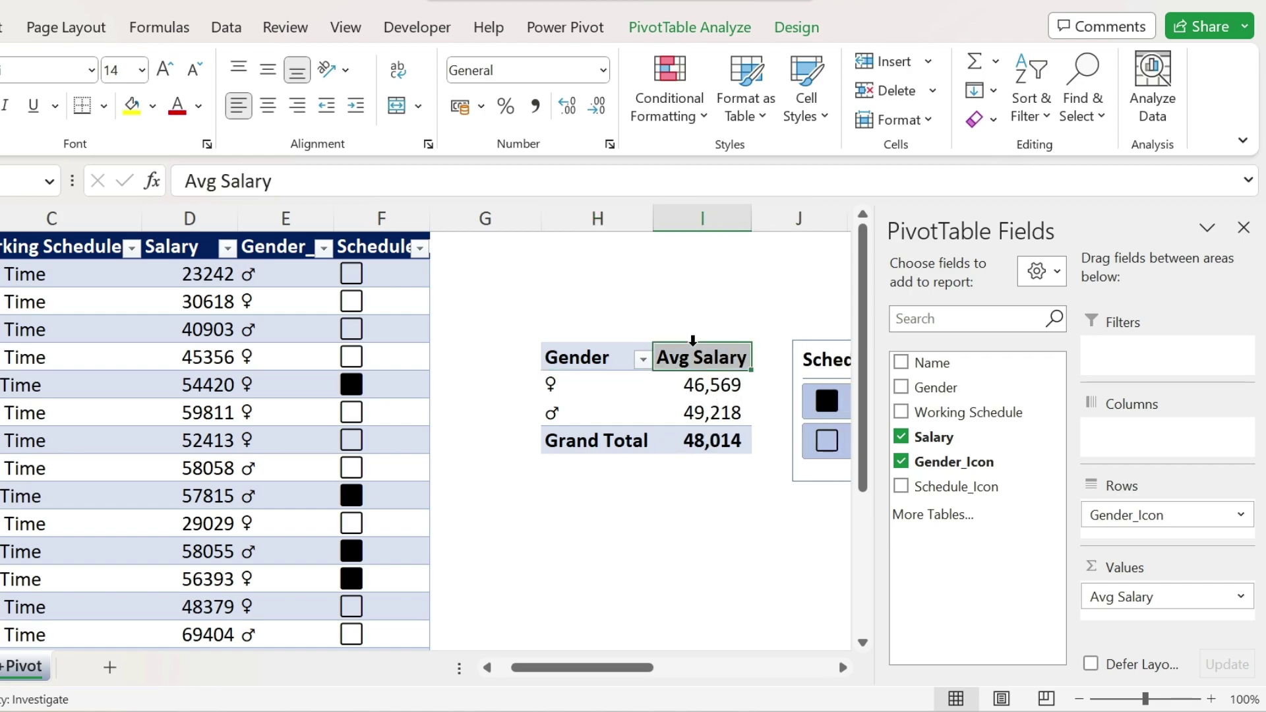
left_click(795, 30)
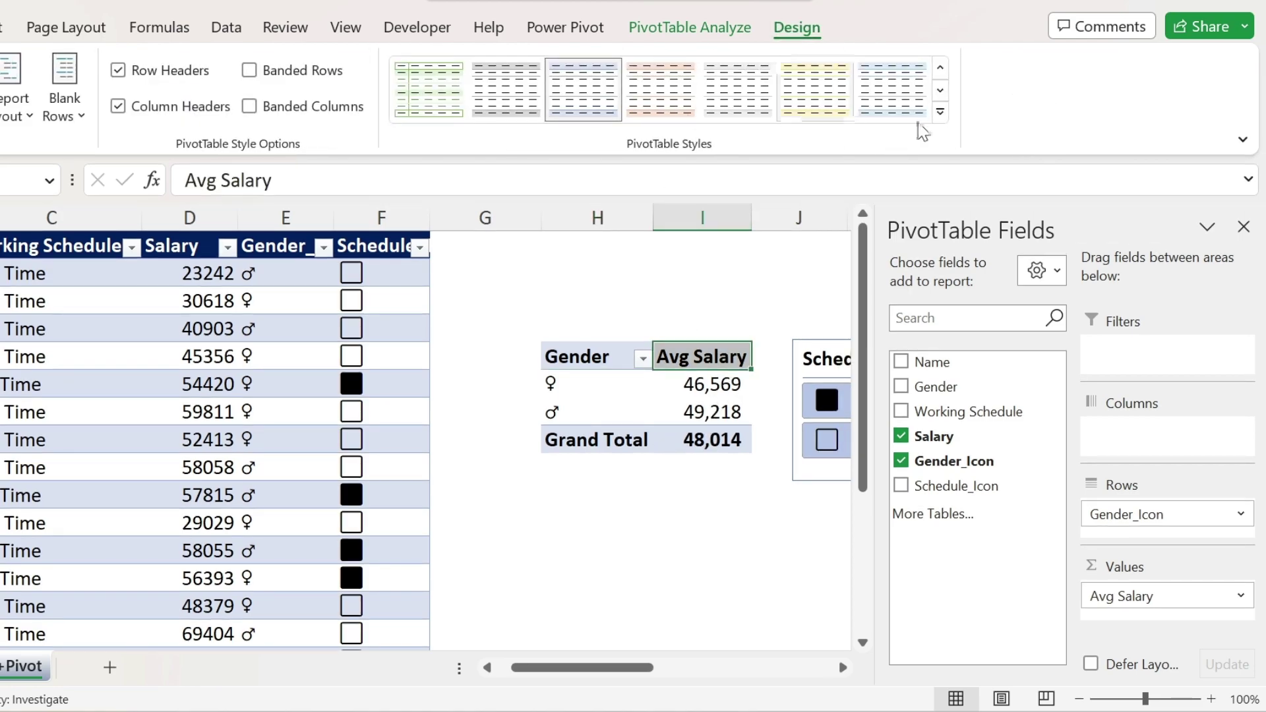
left_click(940, 113)
left_click(503, 480)
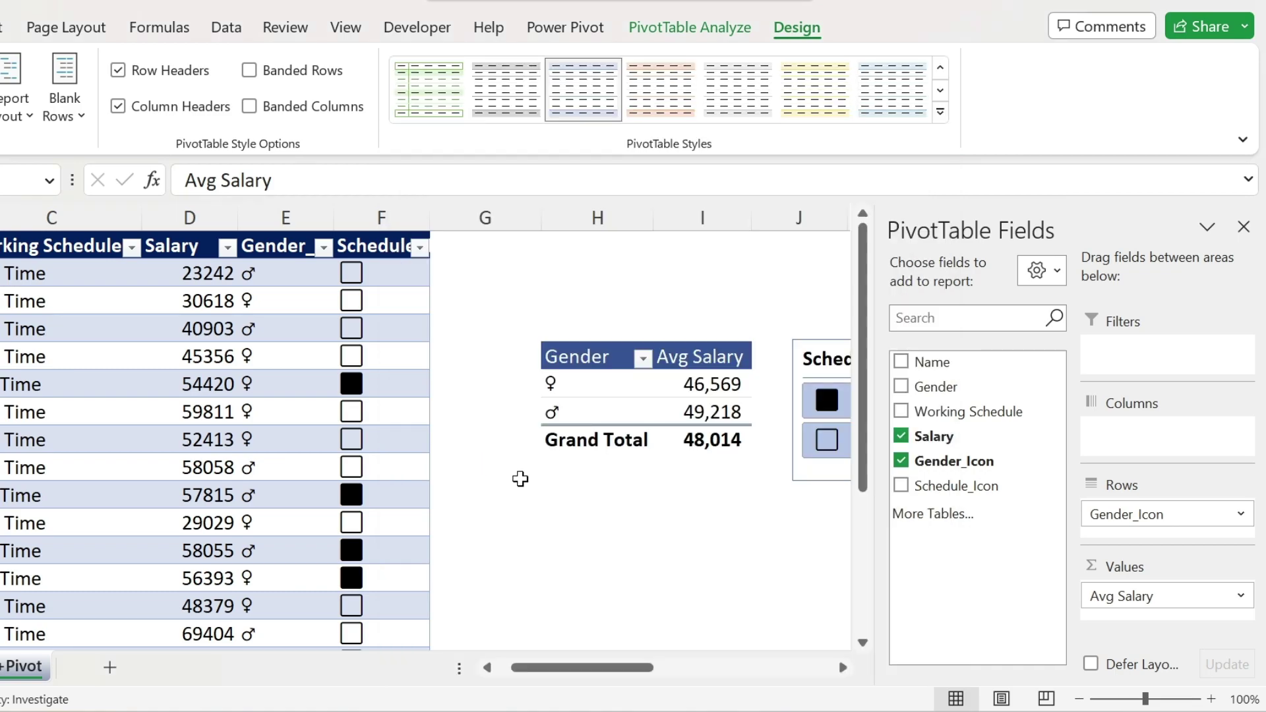
left_click(693, 544)
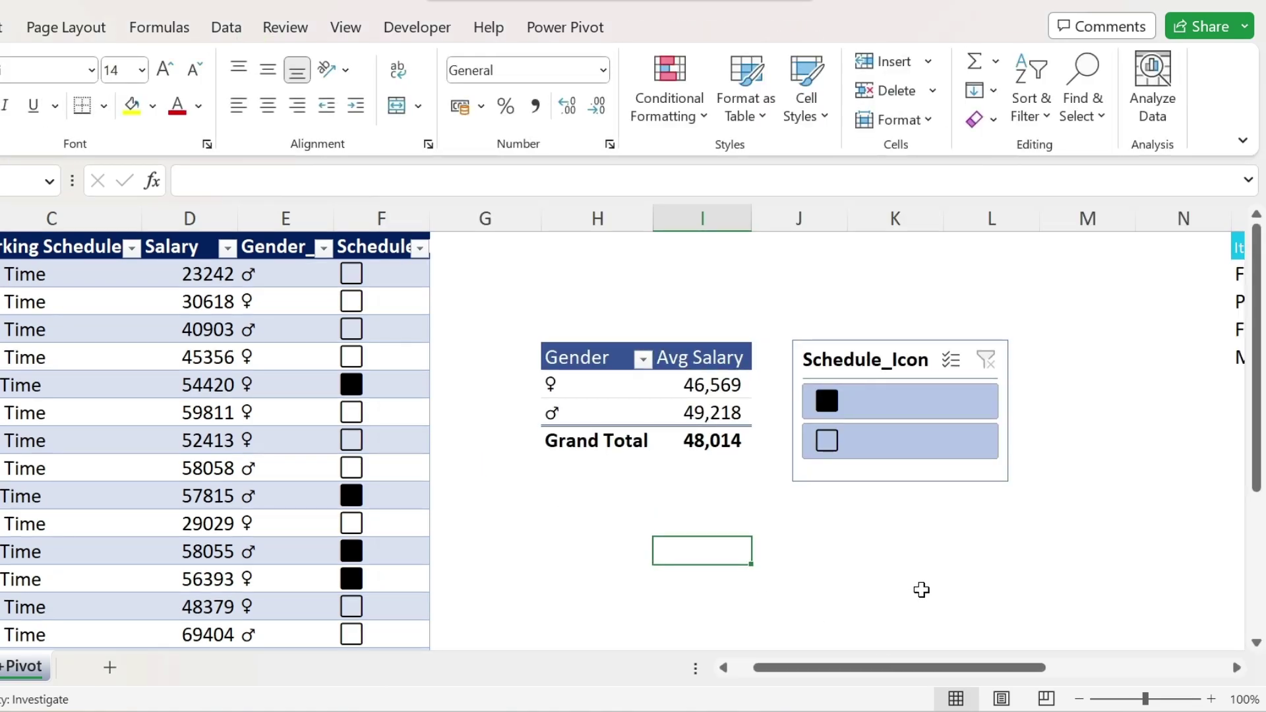
Hide the Schedule_Icon slicer's header, shorten it to its ■ and □ items, and place it beside the pivot.
left_click(835, 360)
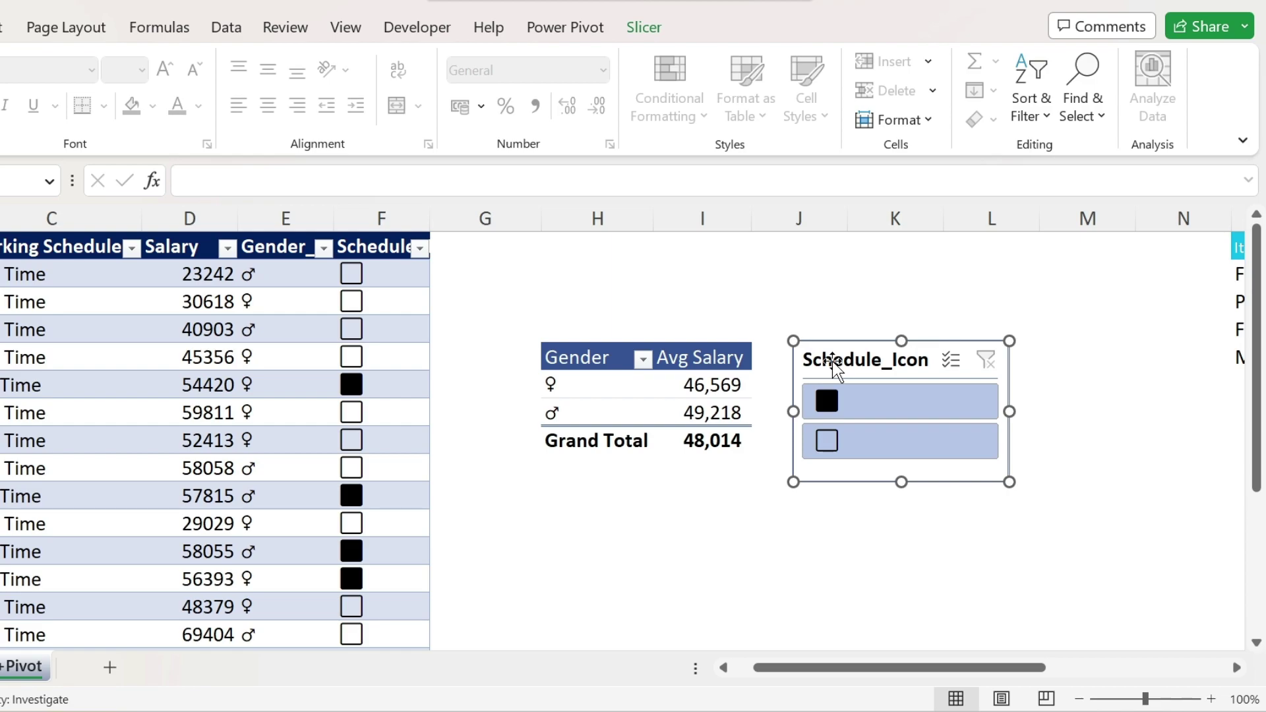
right_click(832, 361)
left_click(916, 687)
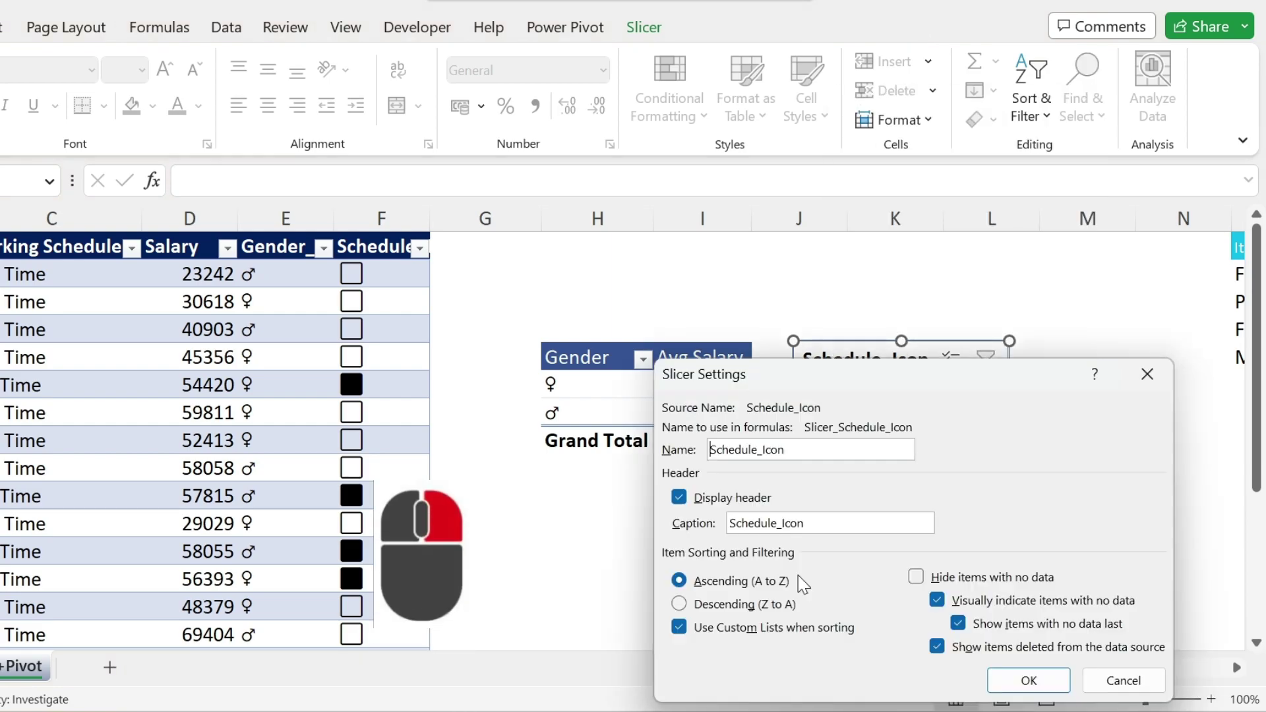
left_click(680, 499)
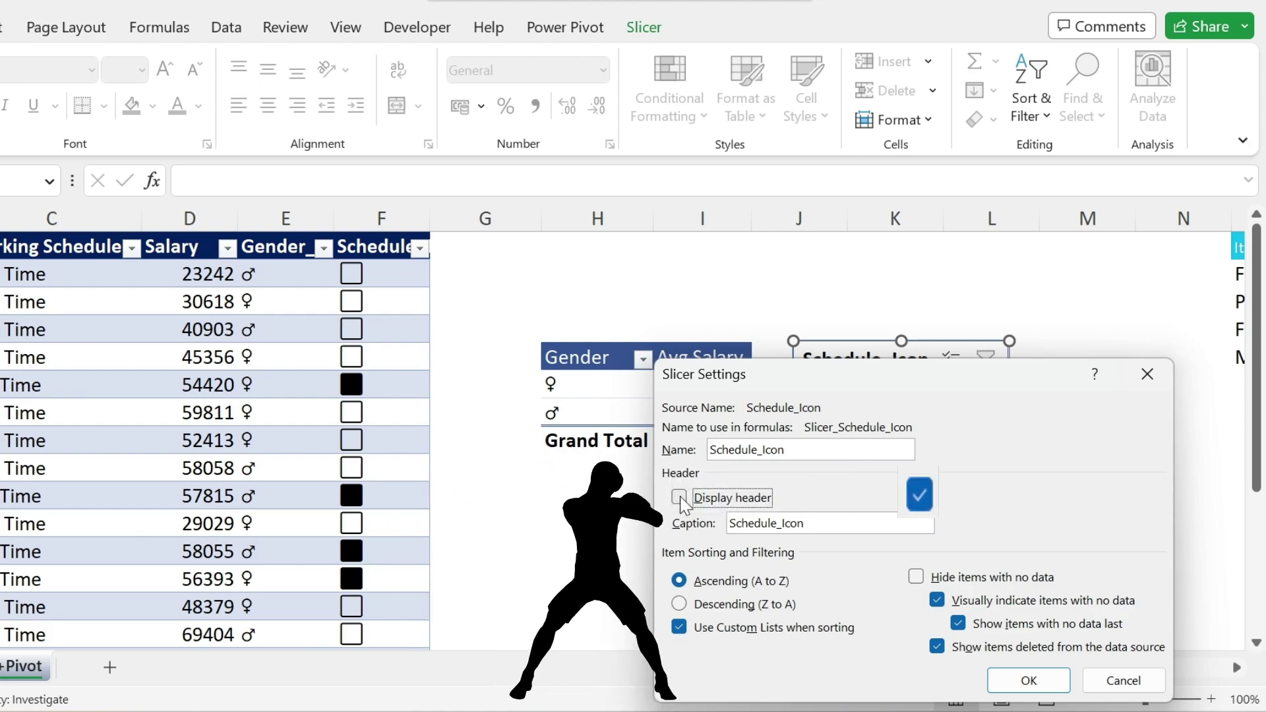
left_click(1030, 682)
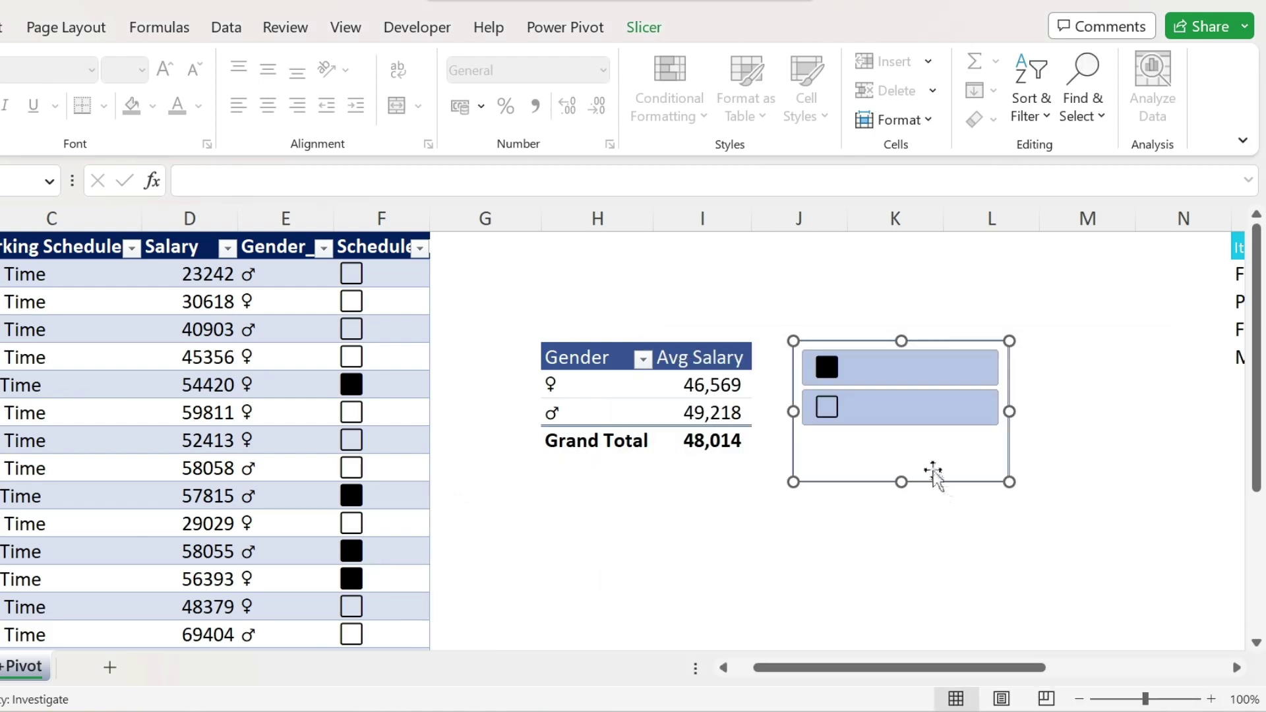
left_click_drag(901, 482, 901, 454)
left_click_drag(930, 337, 899, 338)
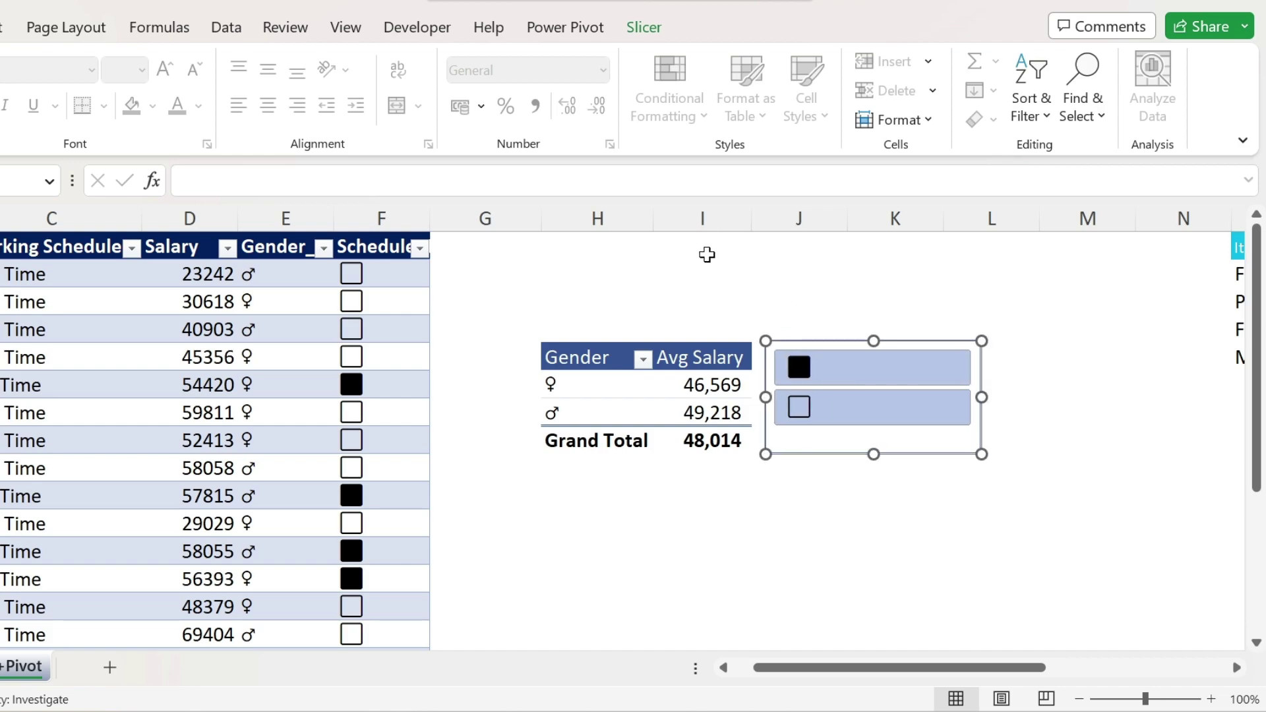
Set the slicer to 2 columns, shorten it to one row above the pivot, and filter to ■.
left_click(643, 27)
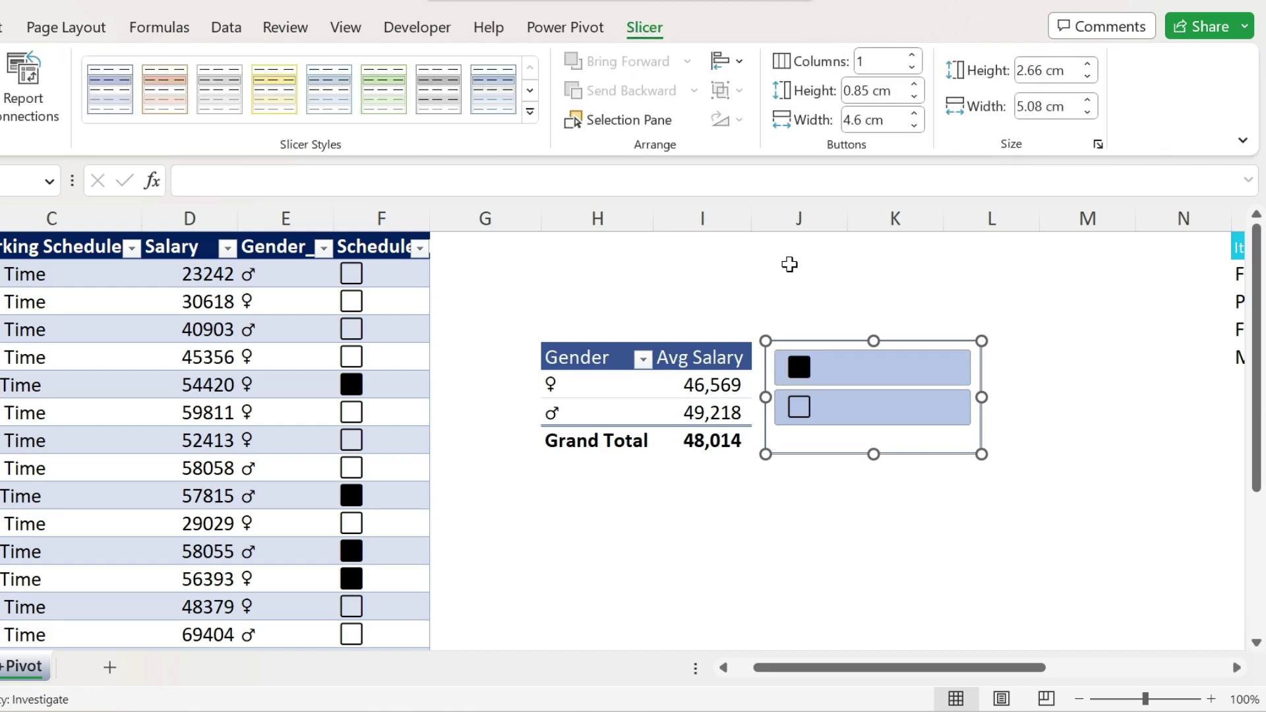
left_click(912, 55)
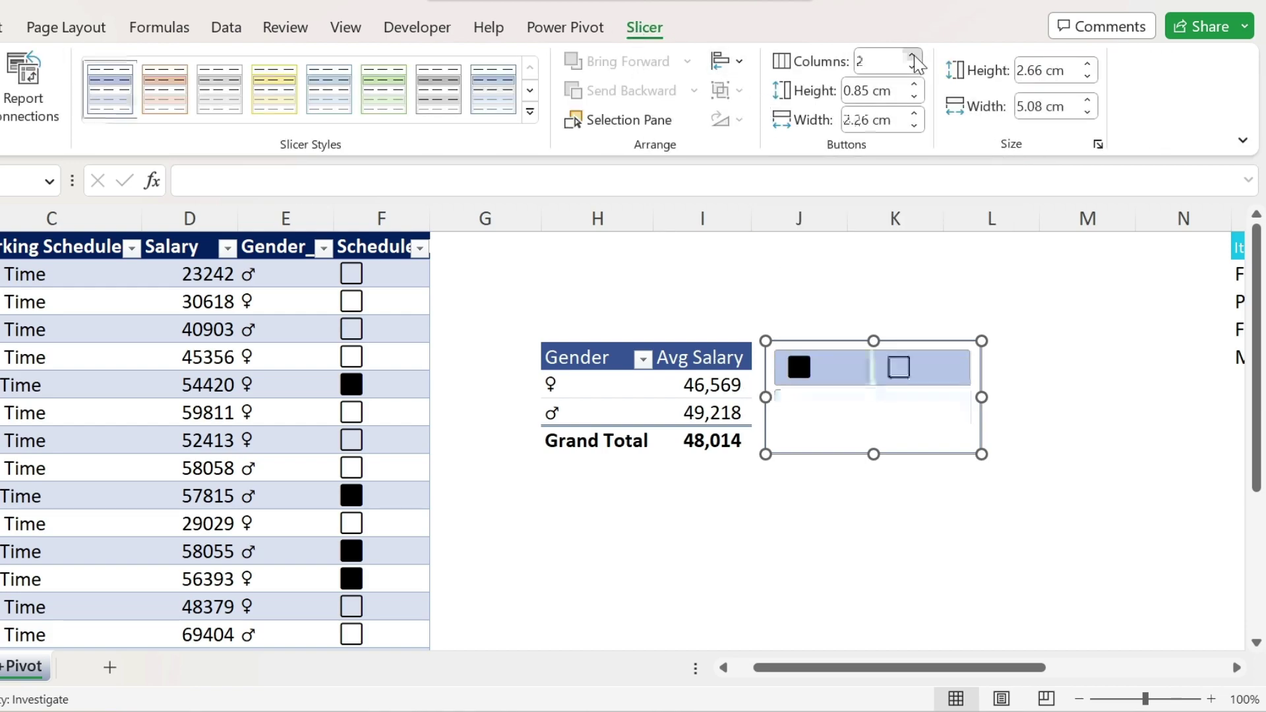
left_click_drag(875, 453, 874, 411)
left_click_drag(920, 348, 644, 283)
left_click(696, 328)
left_click(625, 319)
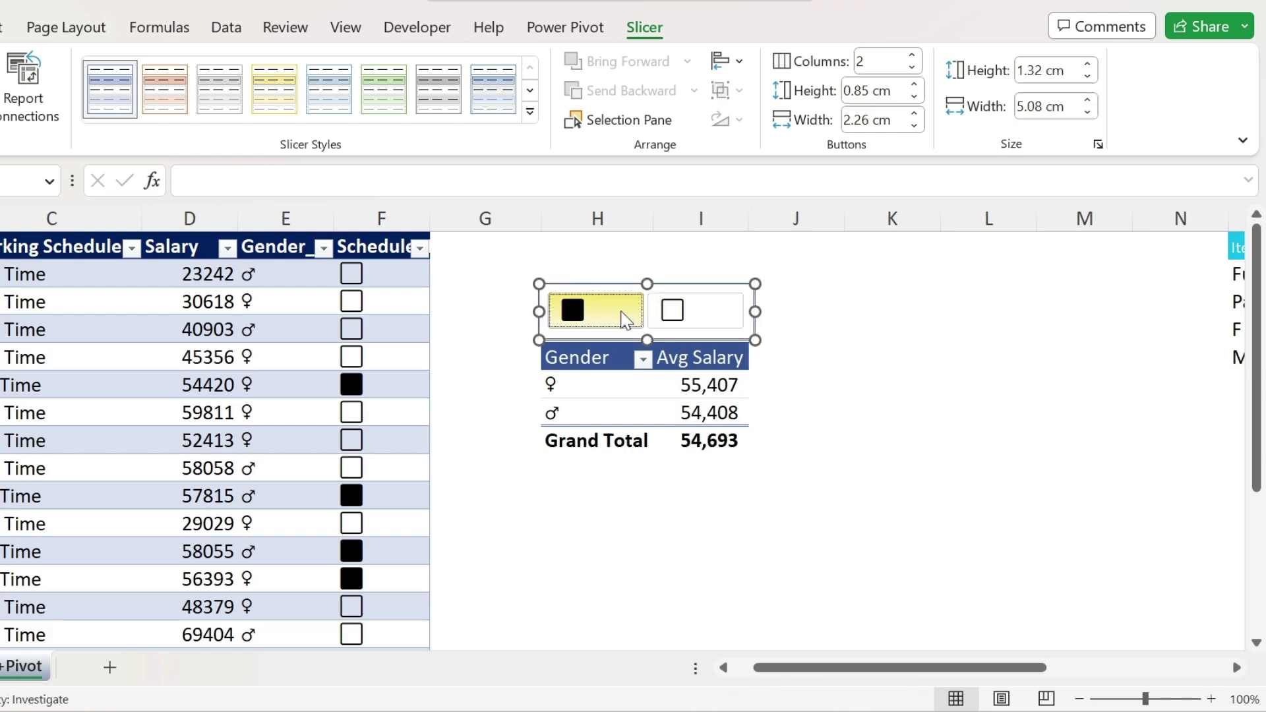
left_click(875, 332)
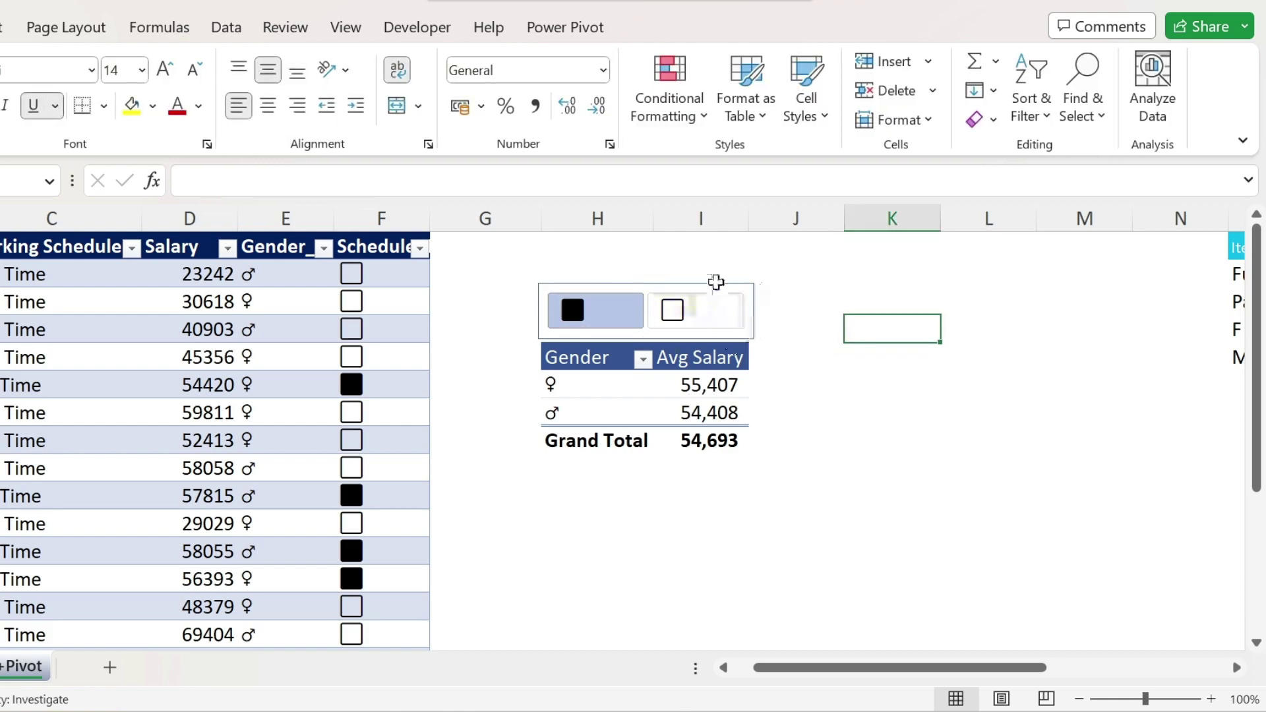
left_click(645, 286)
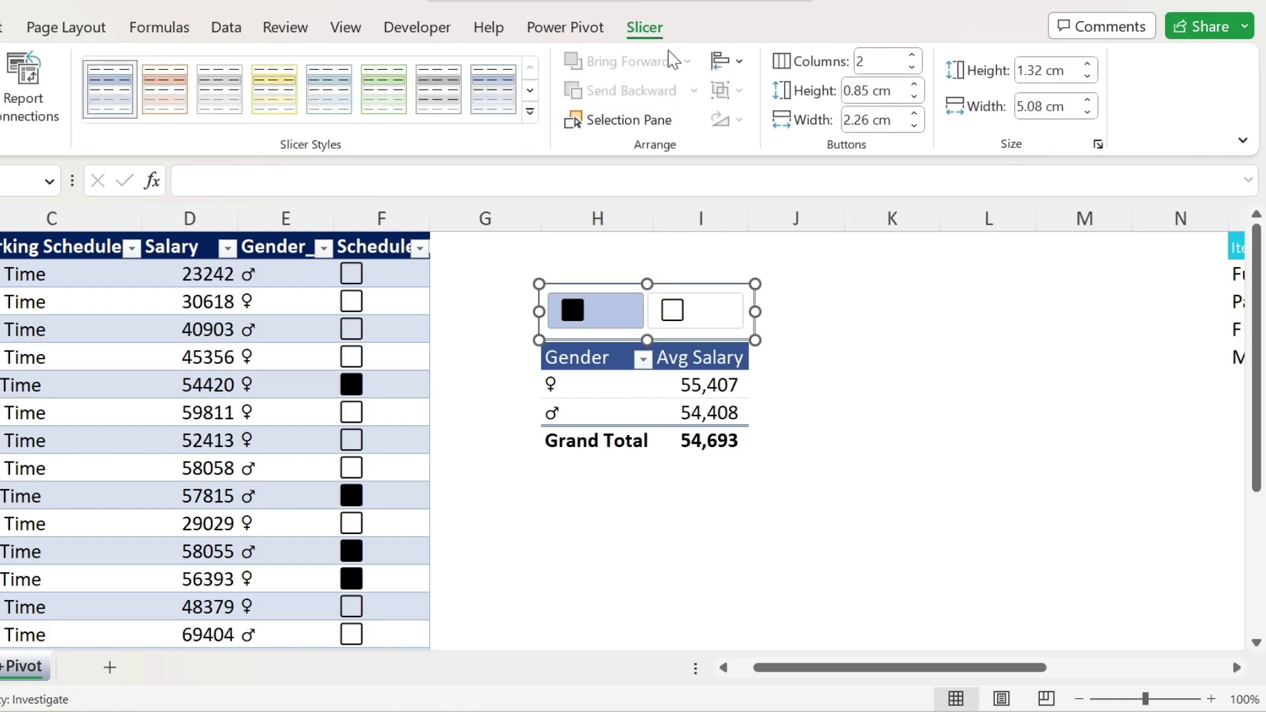
Duplicate the first dark slicer style and set its Whole Slicer border to None.
left_click(535, 110)
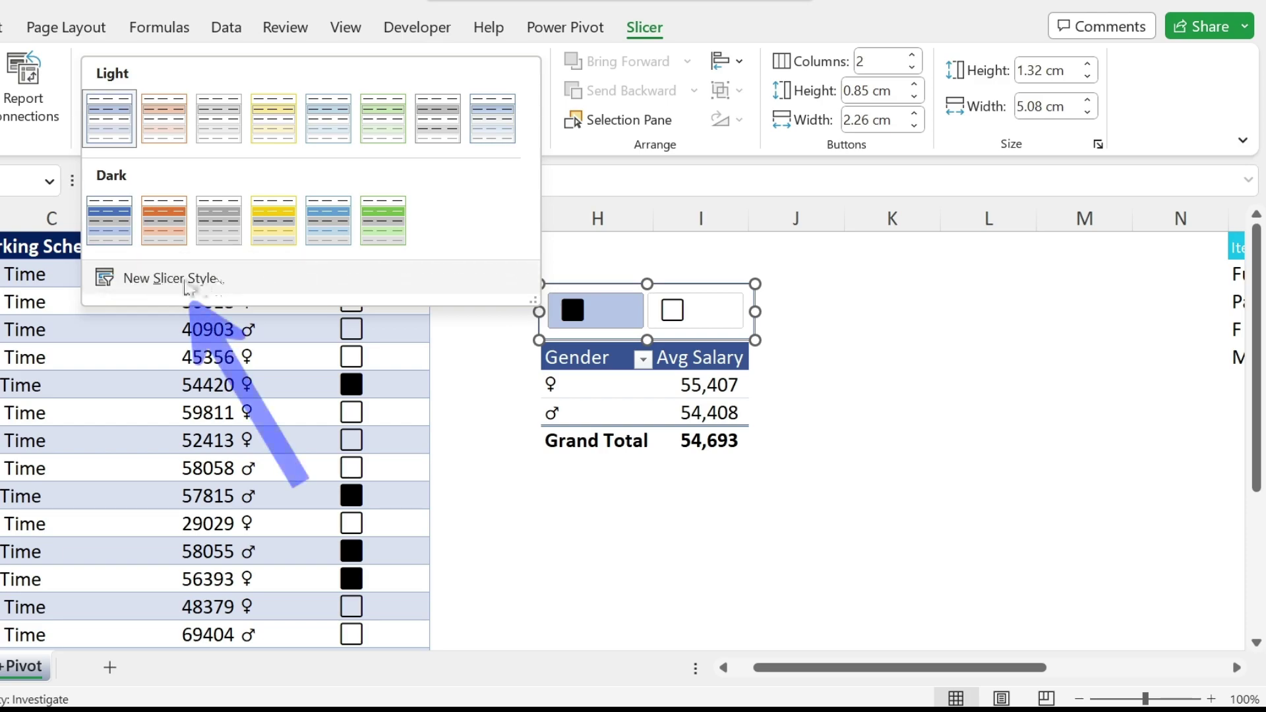
right_click(110, 226)
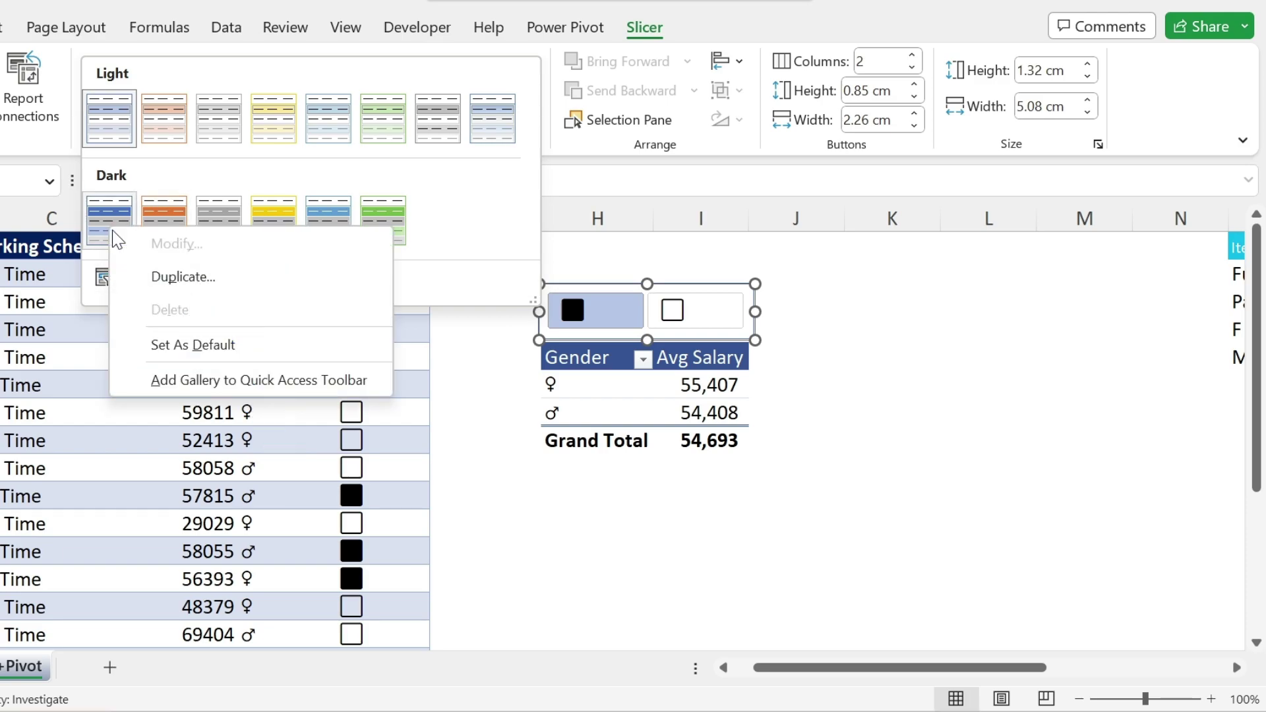
left_click(173, 276)
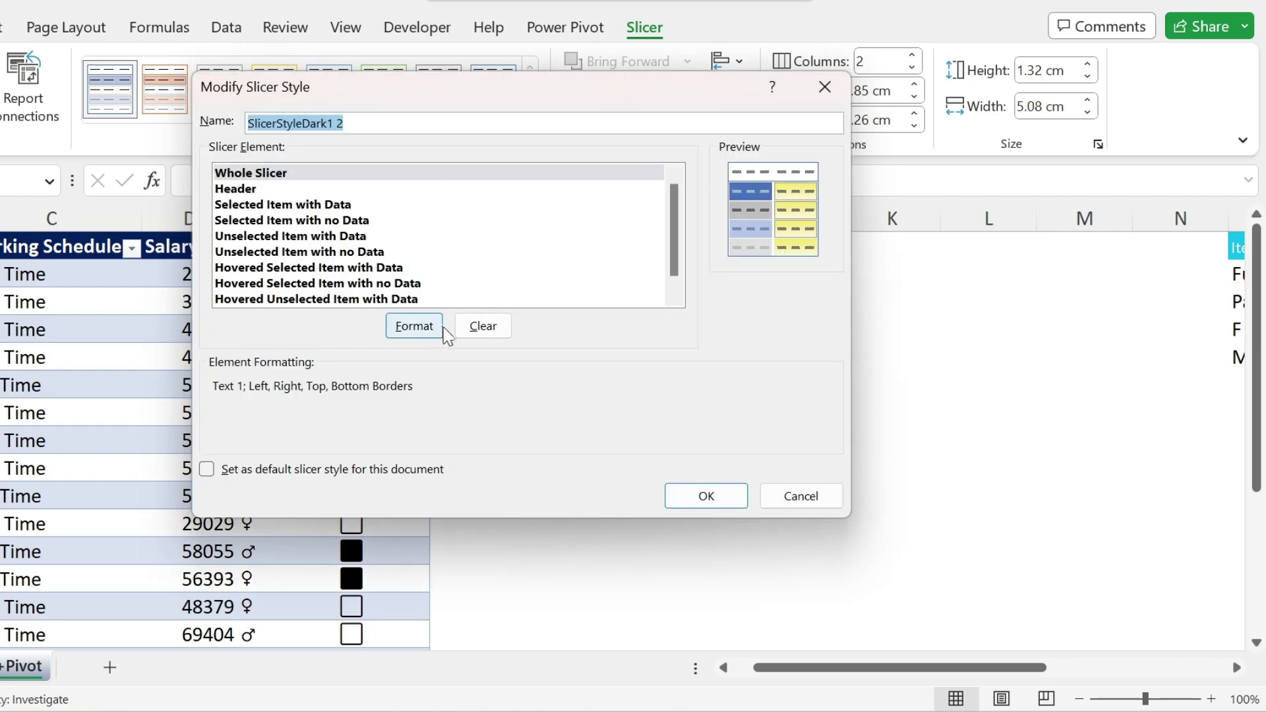
left_click(282, 173)
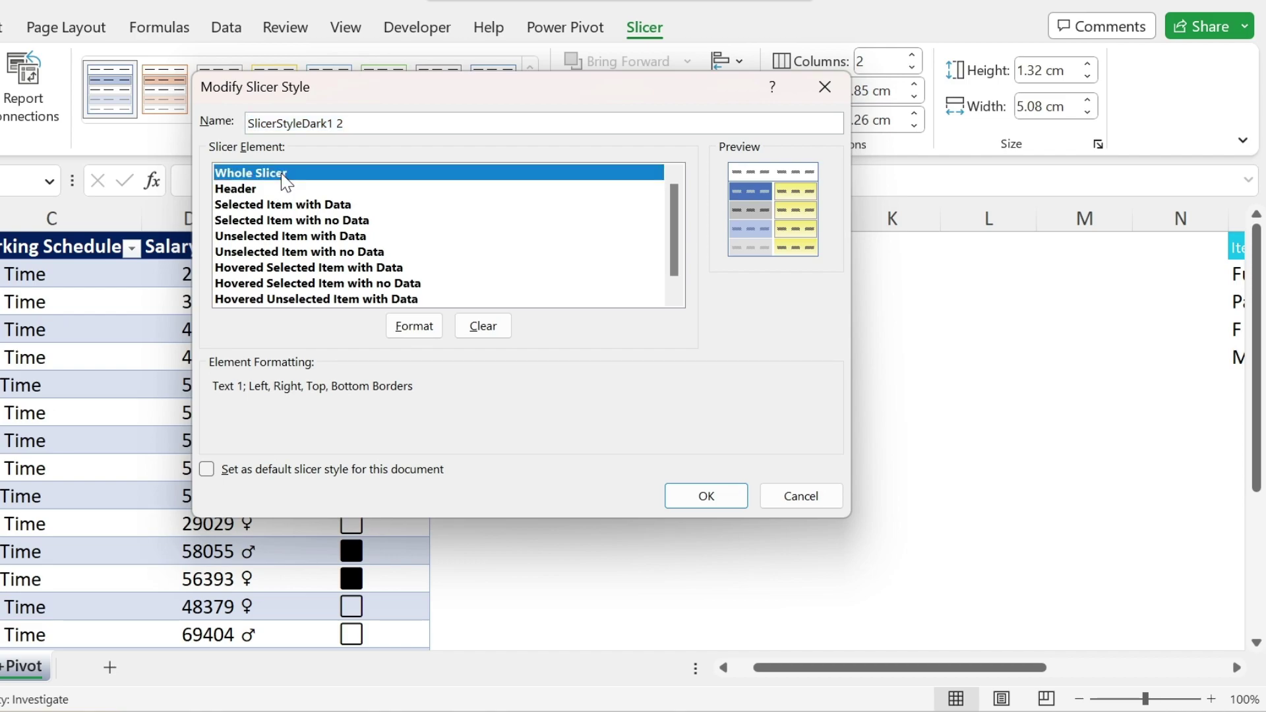
left_click(416, 325)
left_click(339, 29)
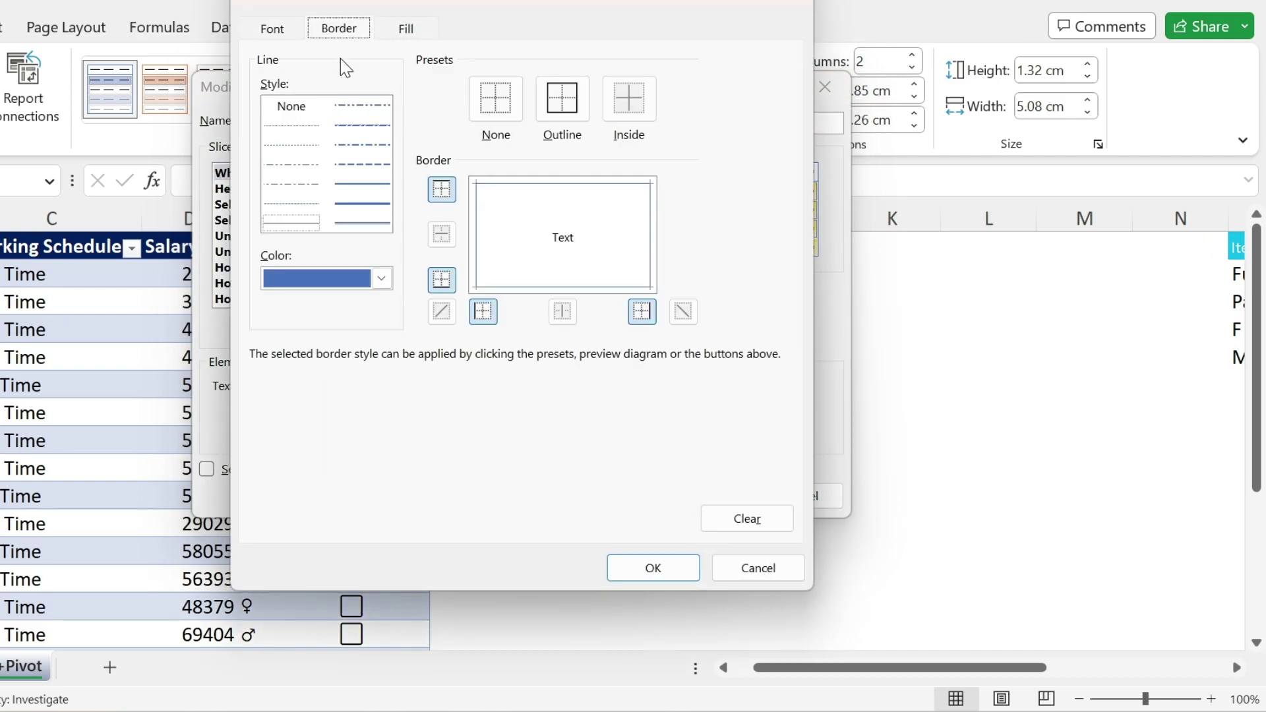
left_click(296, 106)
left_click(563, 100)
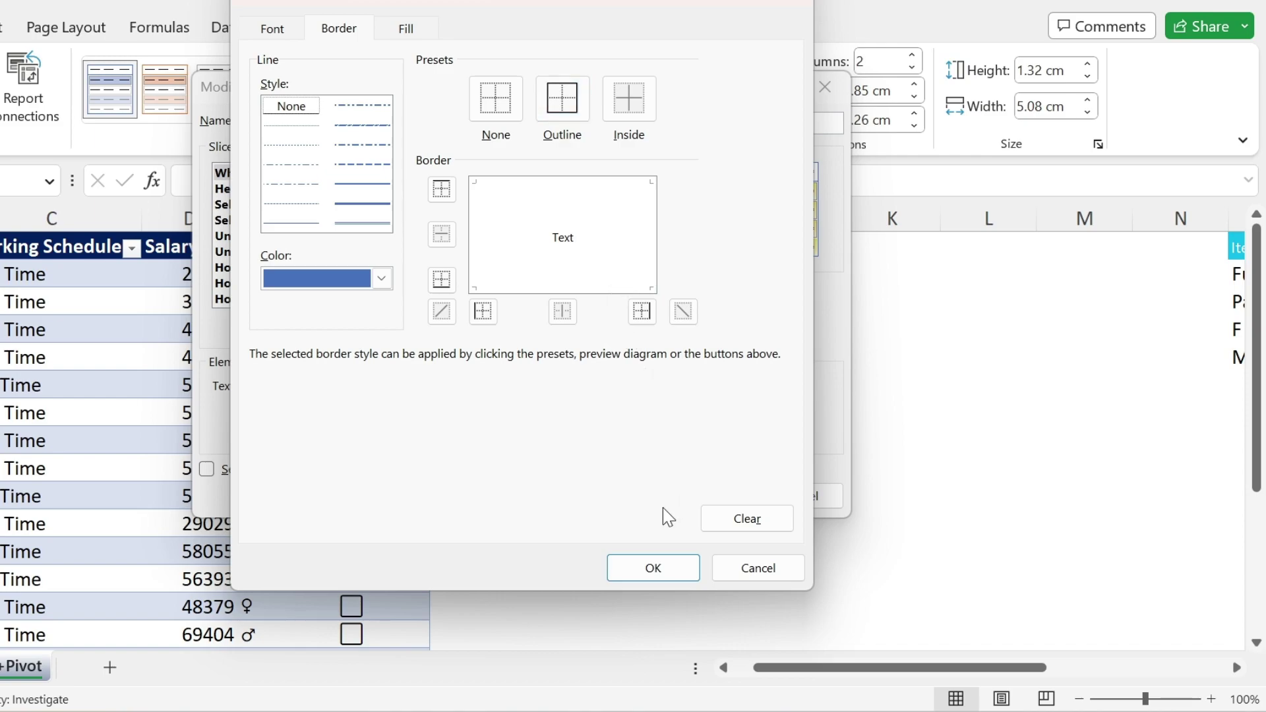
left_click(649, 566)
left_click(701, 496)
Apply the new borderless custom style to the Schedule_Icon slicer.
left_click(973, 404)
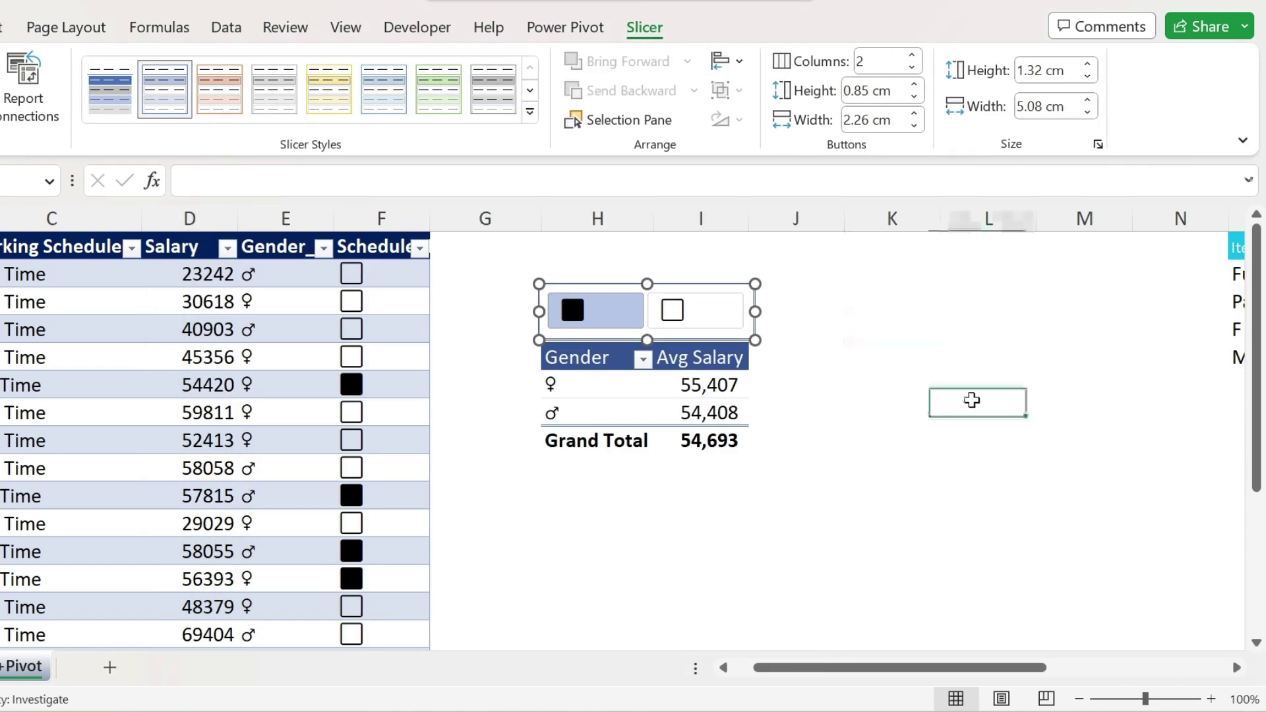
left_click(617, 274)
left_click(615, 286)
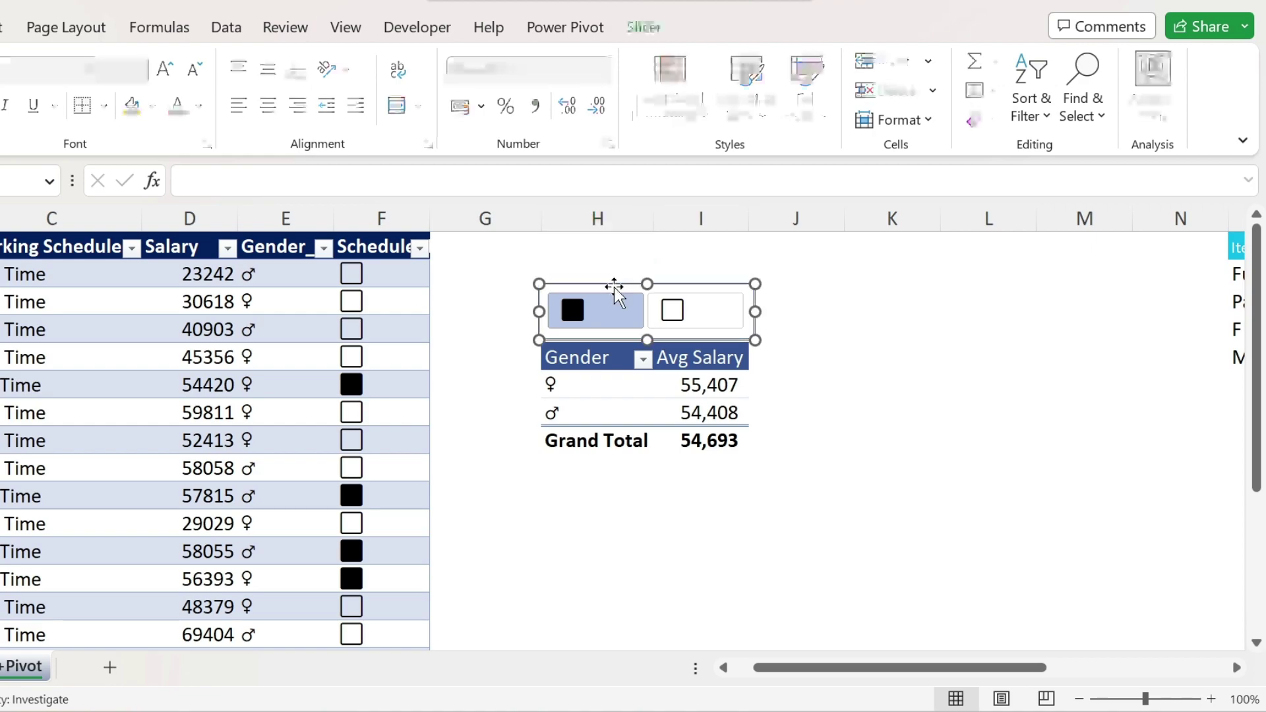
left_click(646, 34)
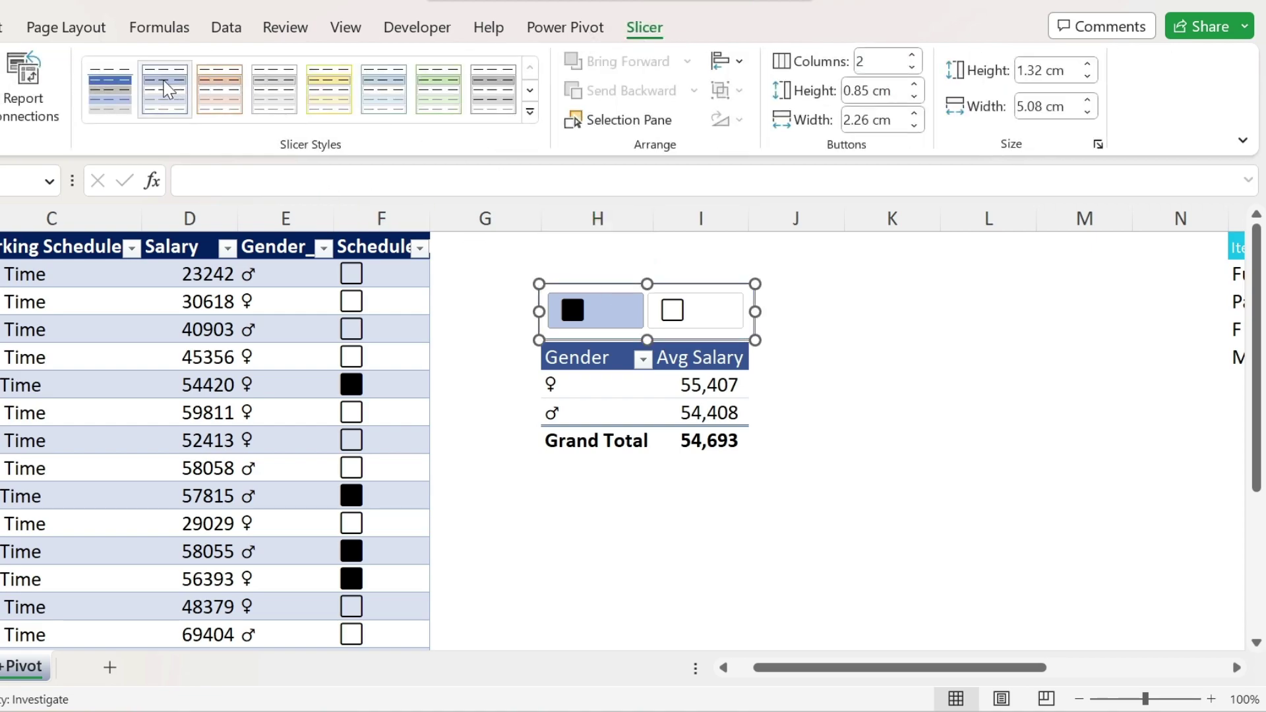
left_click(113, 88)
left_click(875, 363)
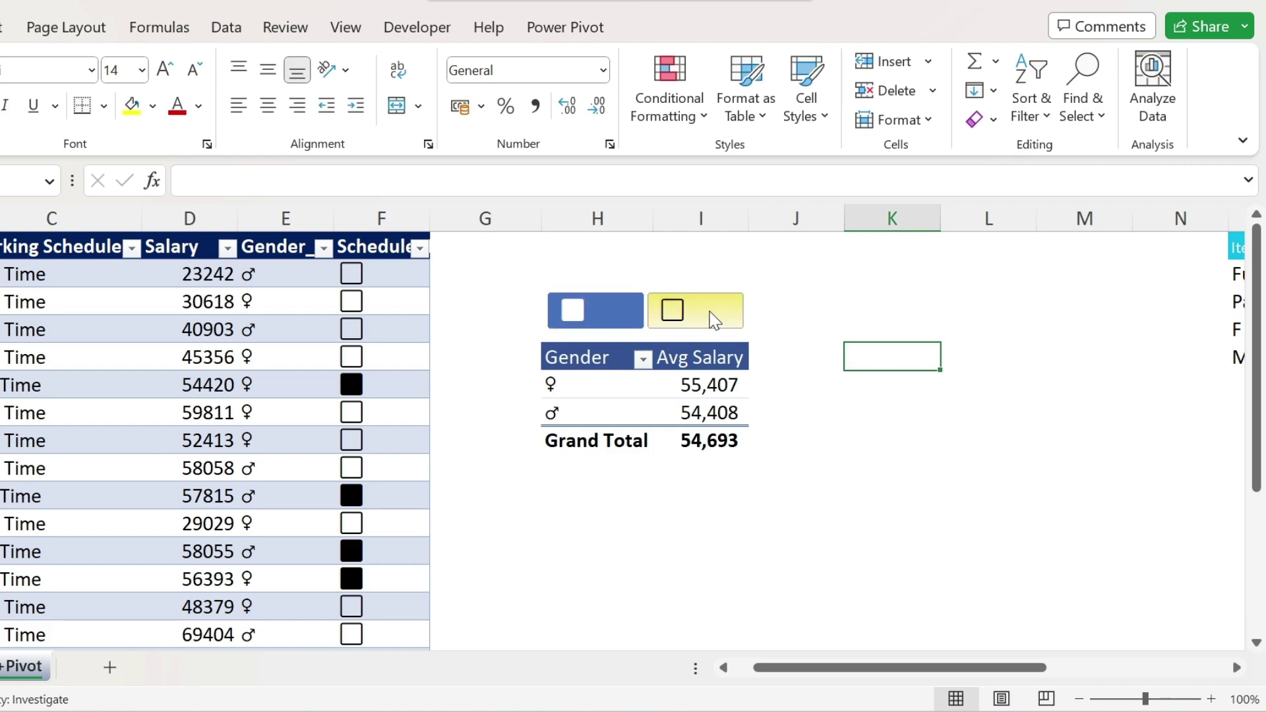
left_click_drag(582, 357, 729, 444)
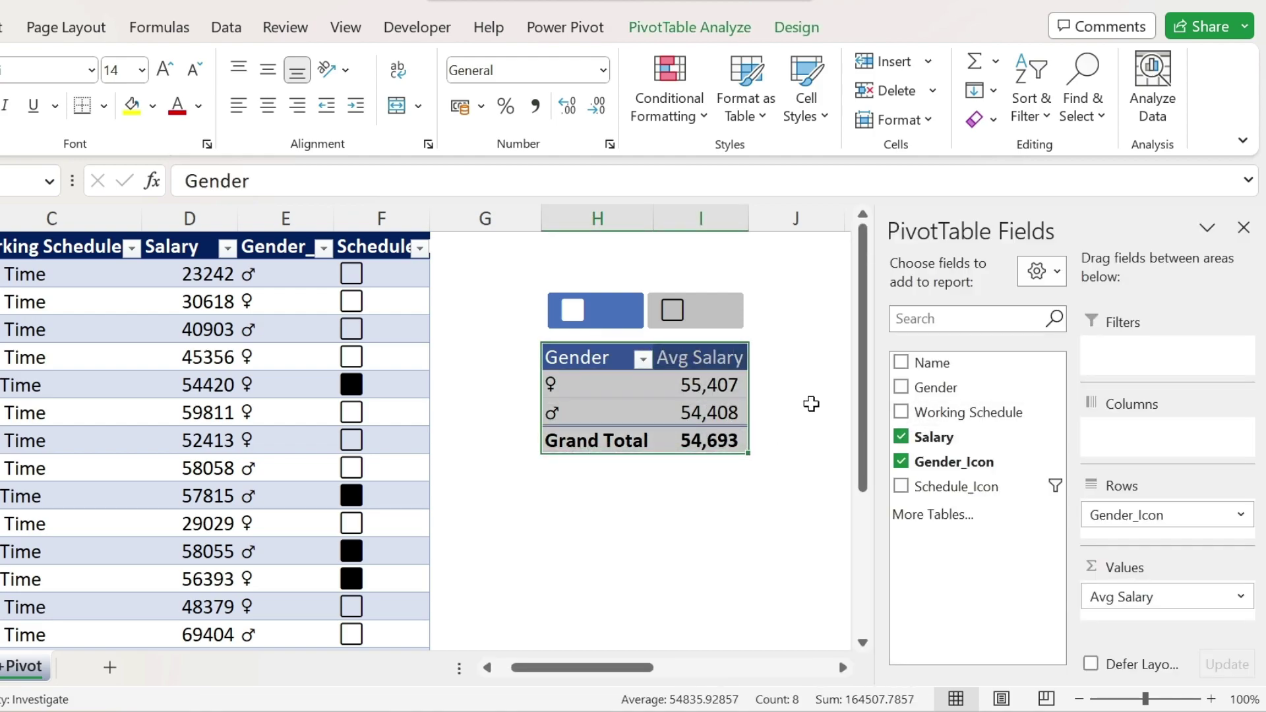
Copy the pivot table and paste it at L1.
key("ctrl+c")
left_click(806, 383)
key("Right")
key("Up")
key("Up")
key("Up")
key("Up")
key("Up")
key("Right")
key("Left")
key("Left")
key("Left")
key("Left")
key("Down")
key("Down")
key("Down")
key("Down")
key("ctrl+a")
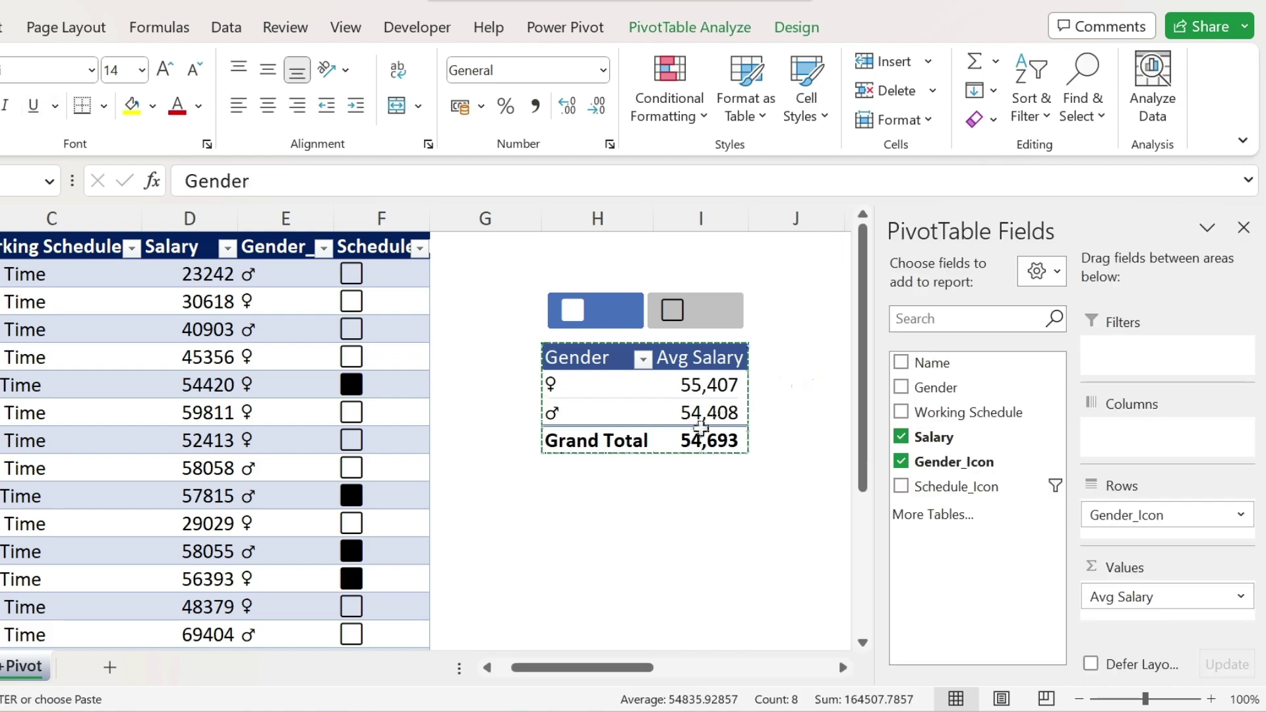
key("Right")
key("Right")
key("Right")
key("Down")
key("Down")
key("Right")
key("Right")
key("Right")
key("Right")
key("Right")
key("Right")
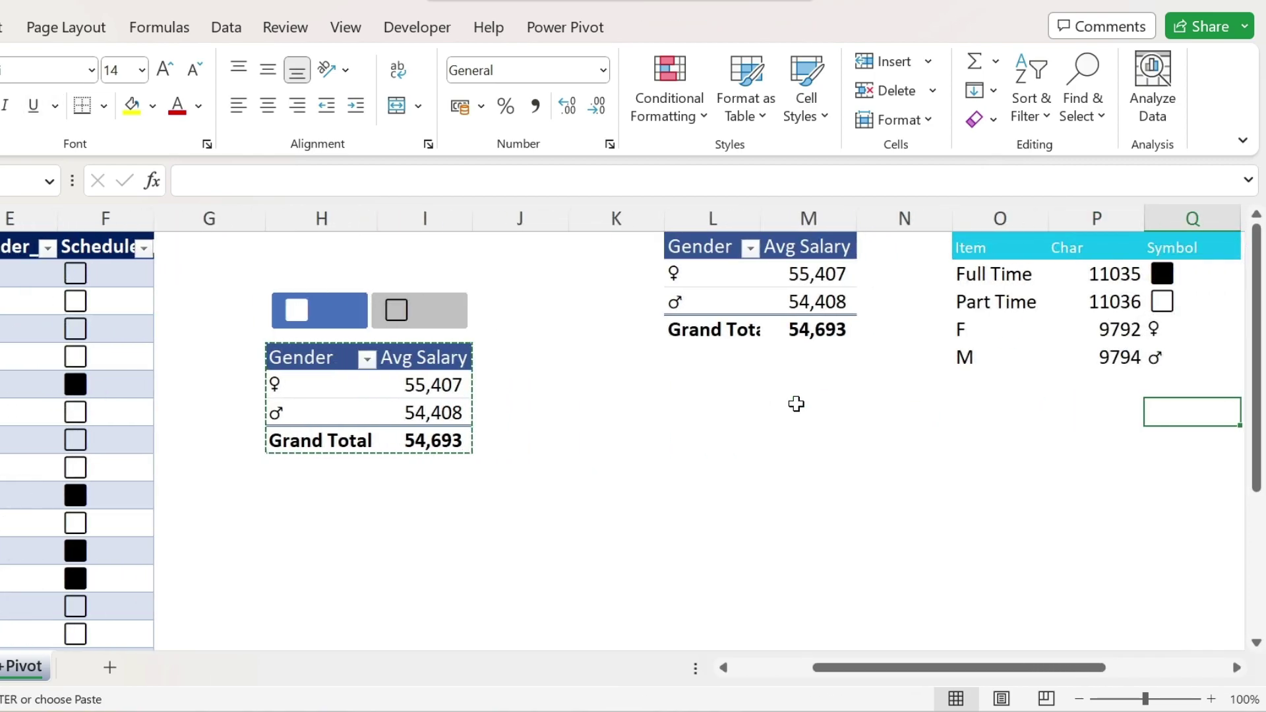
left_click(709, 276)
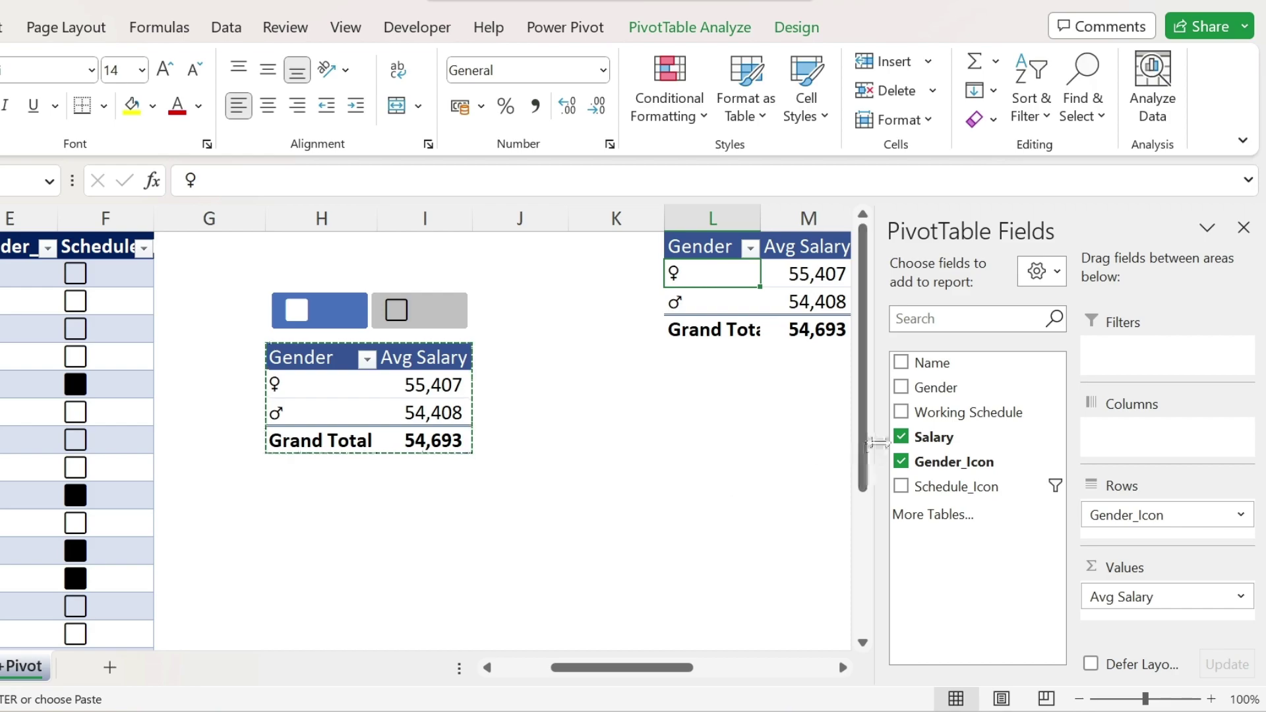
In the copy, remove Salary, put Working Schedule in rows, and turn grand totals off.
left_click(898, 438)
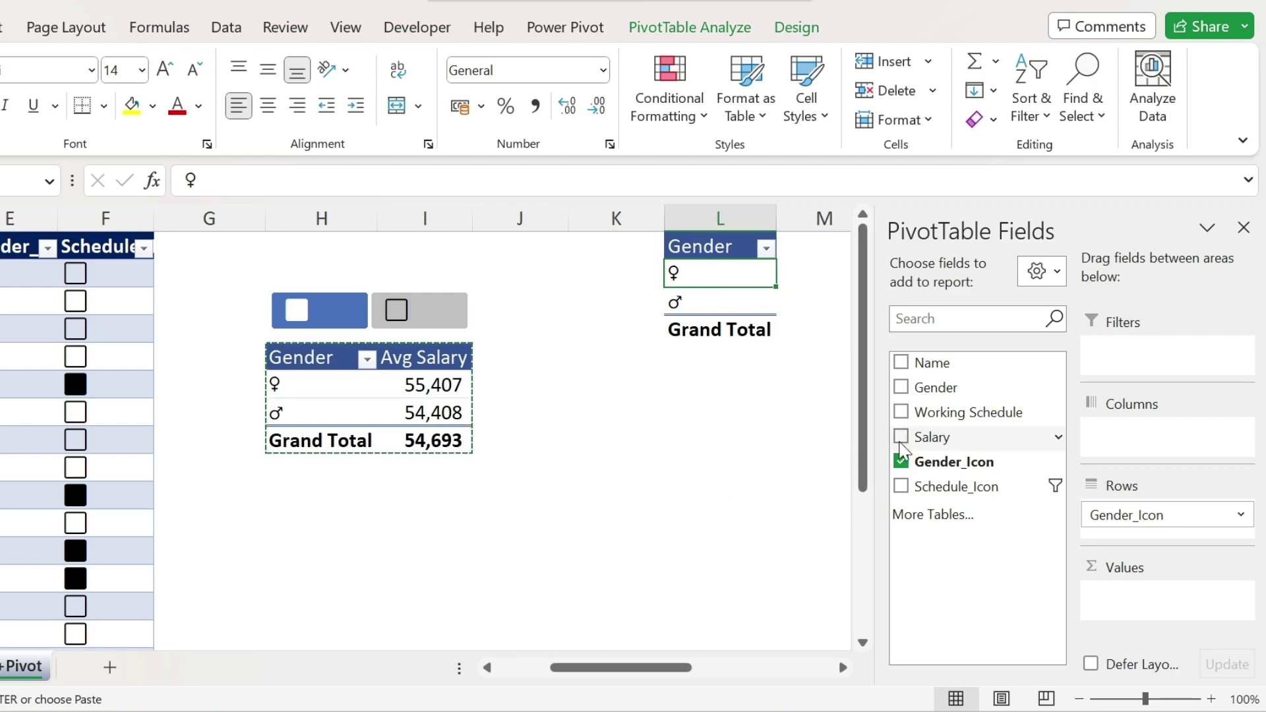
left_click_drag(927, 414, 948, 416)
left_click_drag(1146, 487, 647, 515)
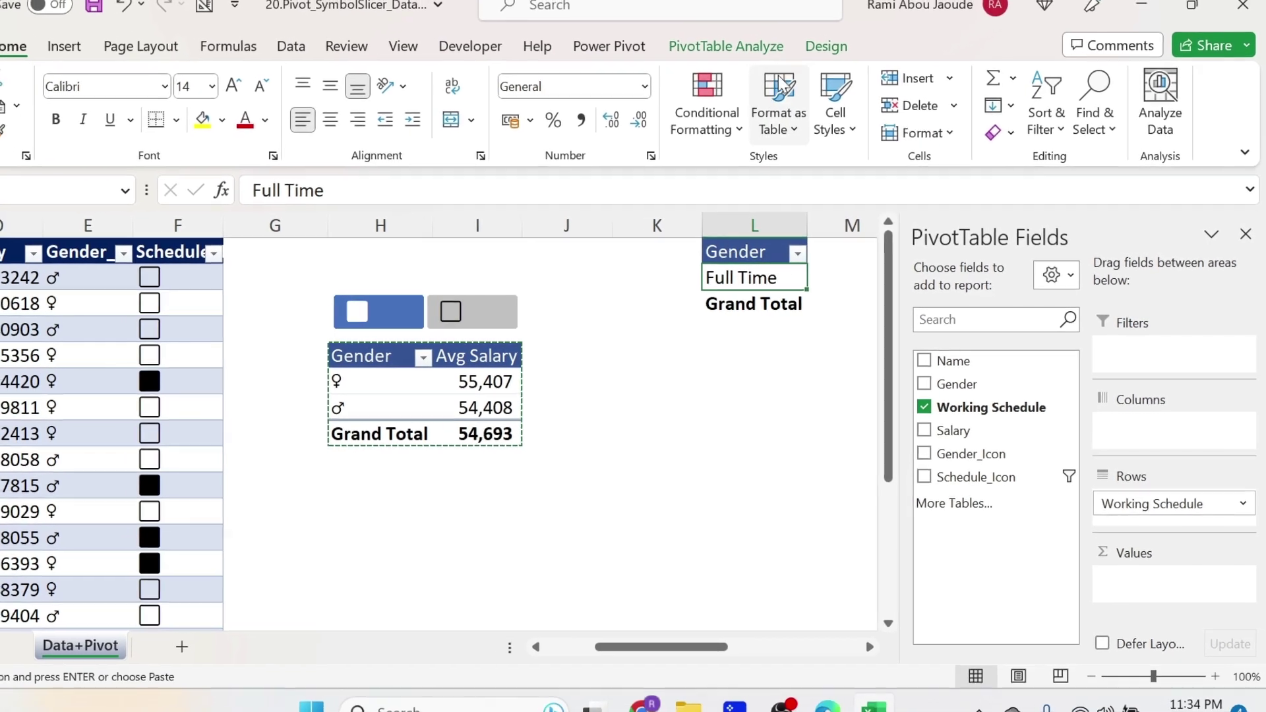
left_click(812, 37)
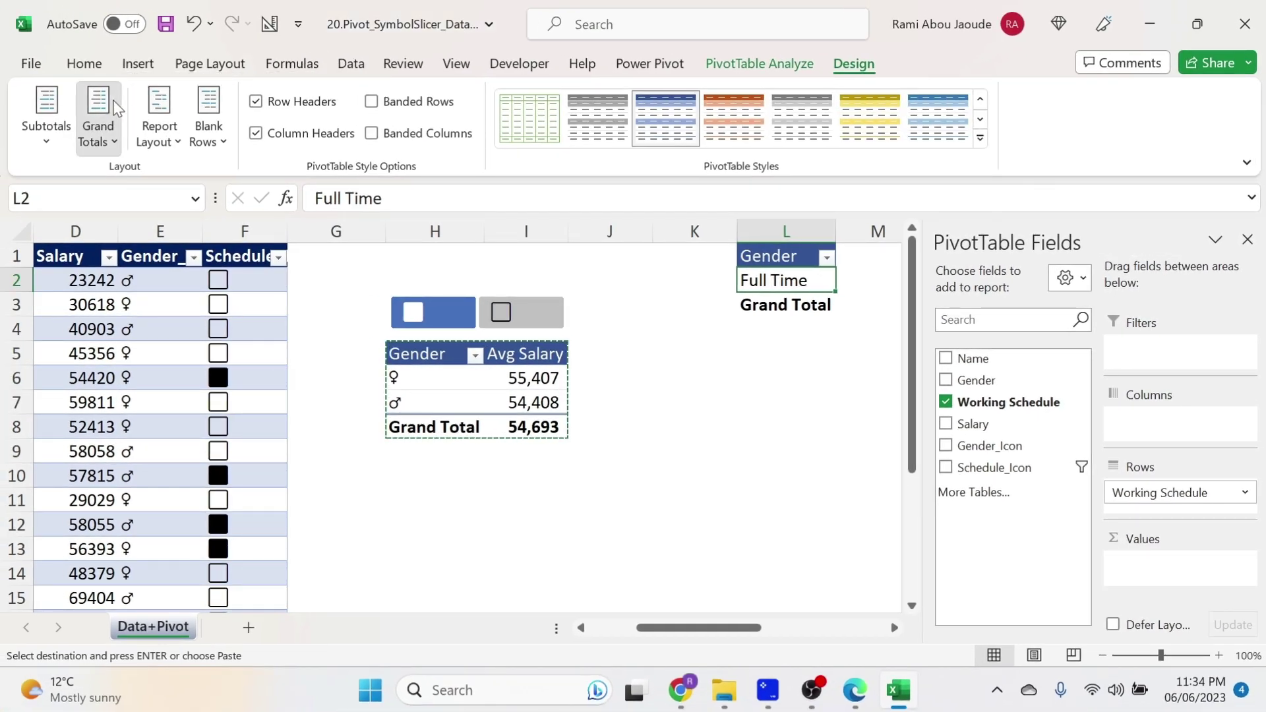
left_click(98, 126)
left_click(184, 188)
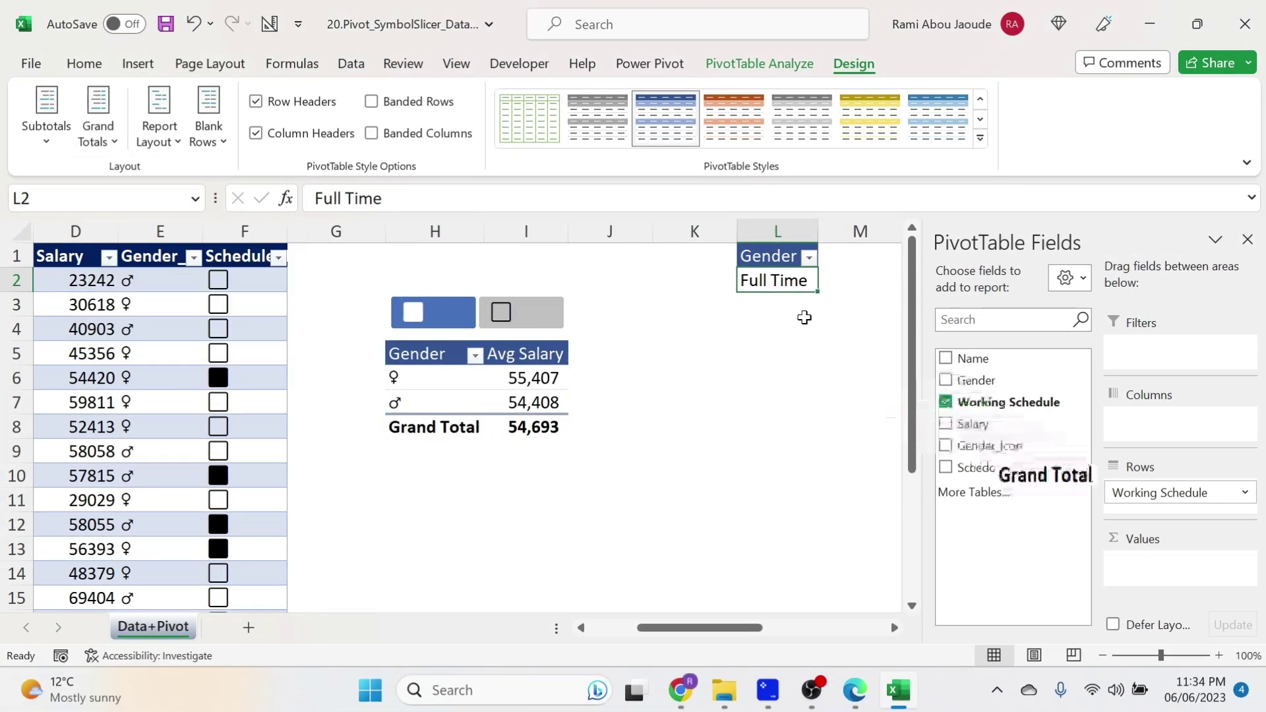
Enter ="Salary Analysis - "&L2 in M2 to show 'Salary Analysis - Full Time'.
left_click(838, 285)
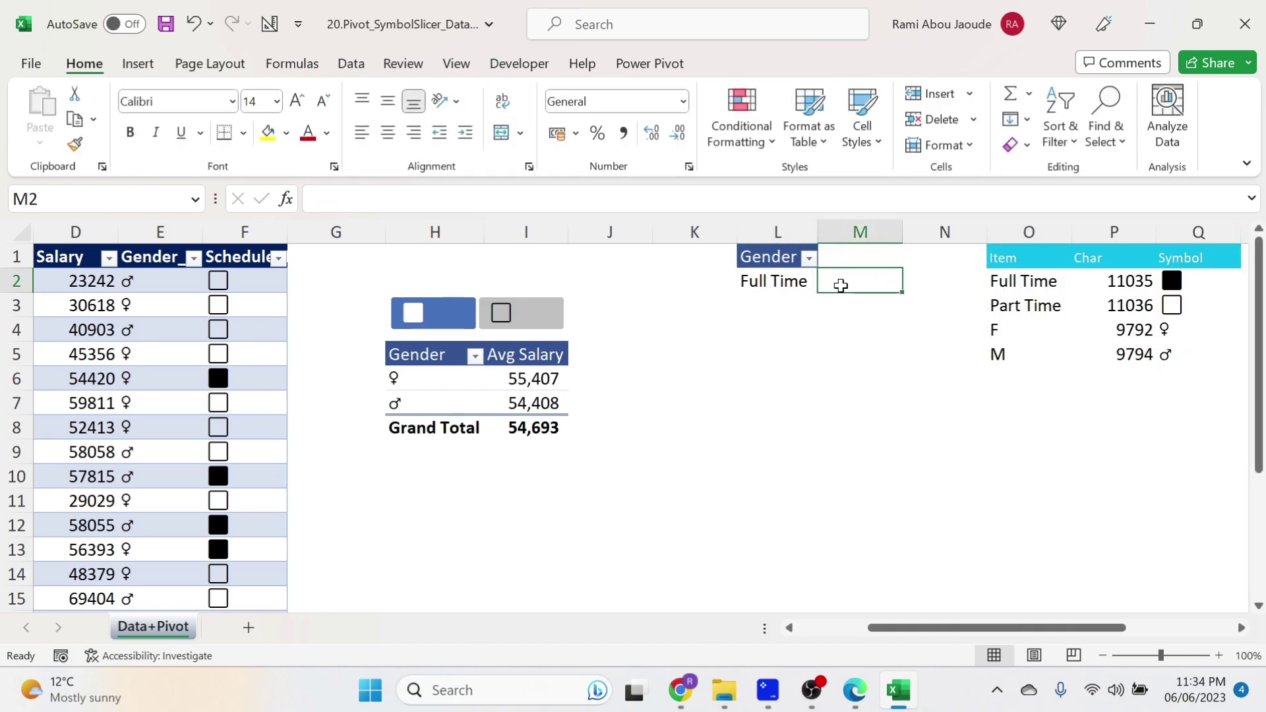
left_click(509, 313)
left_click(423, 312)
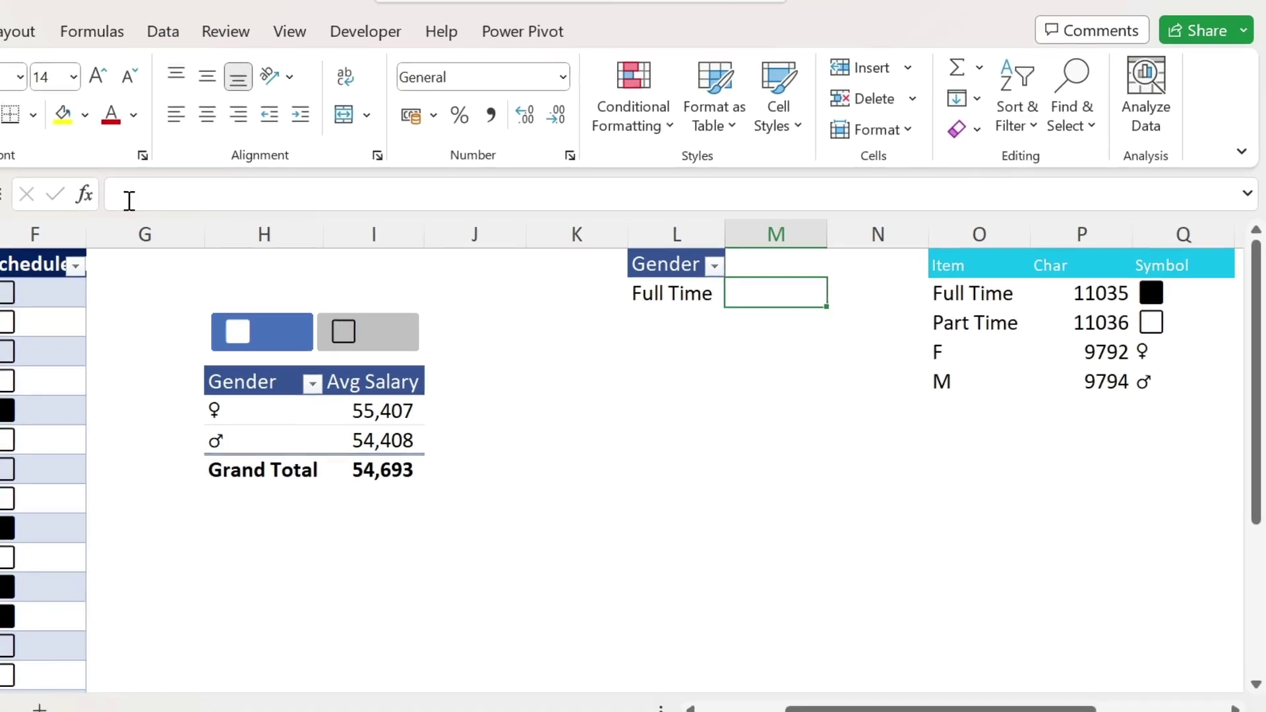
left_click(304, 203)
type("=\"Salary Analysis -")
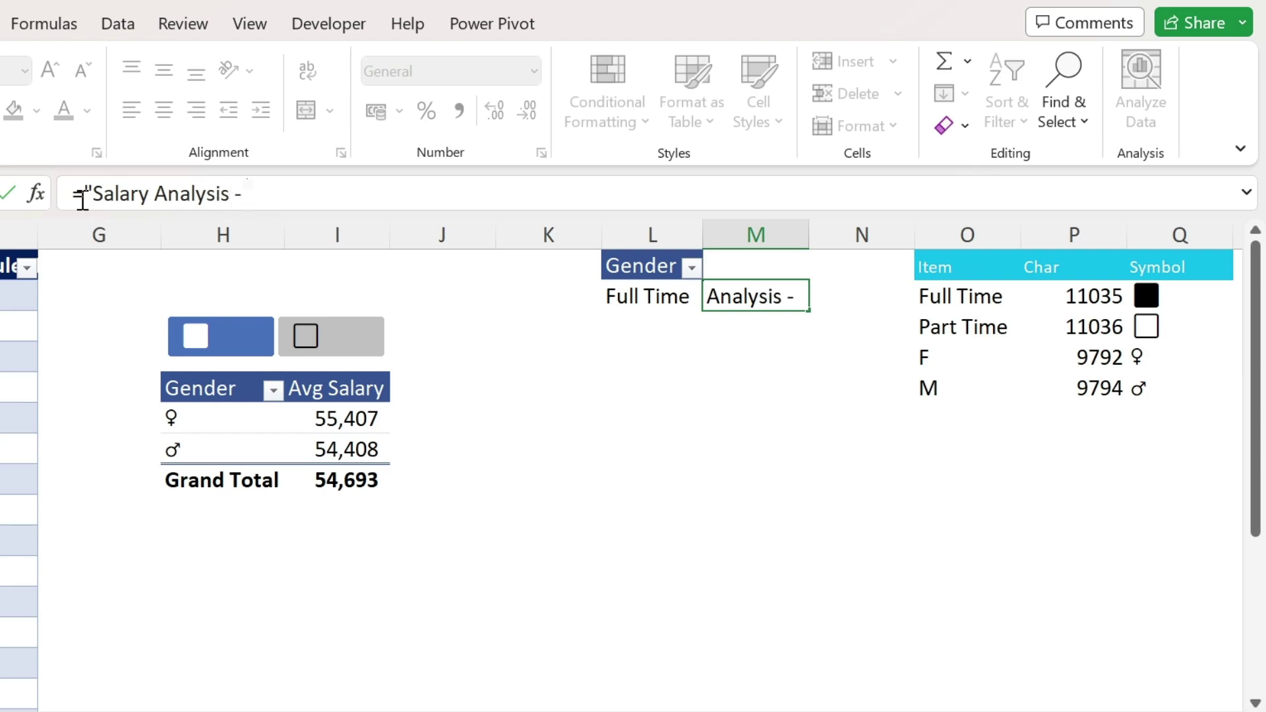
type(" \"&")
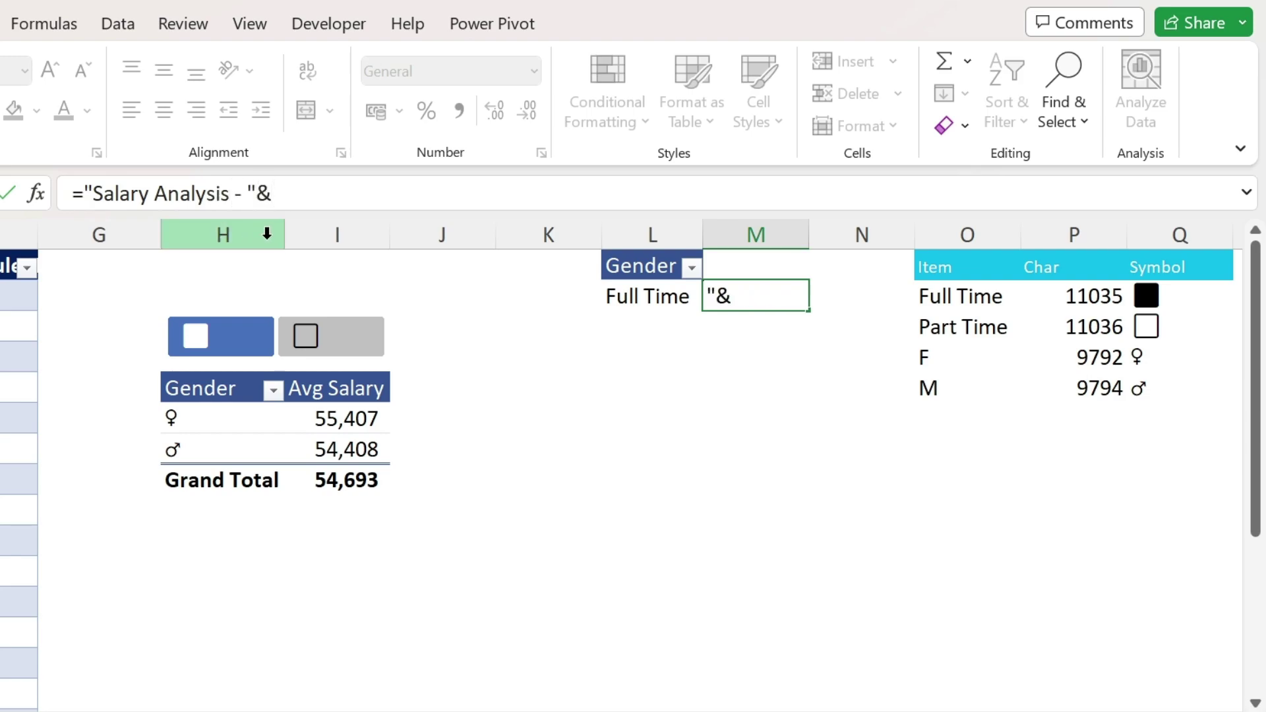
left_click(648, 301)
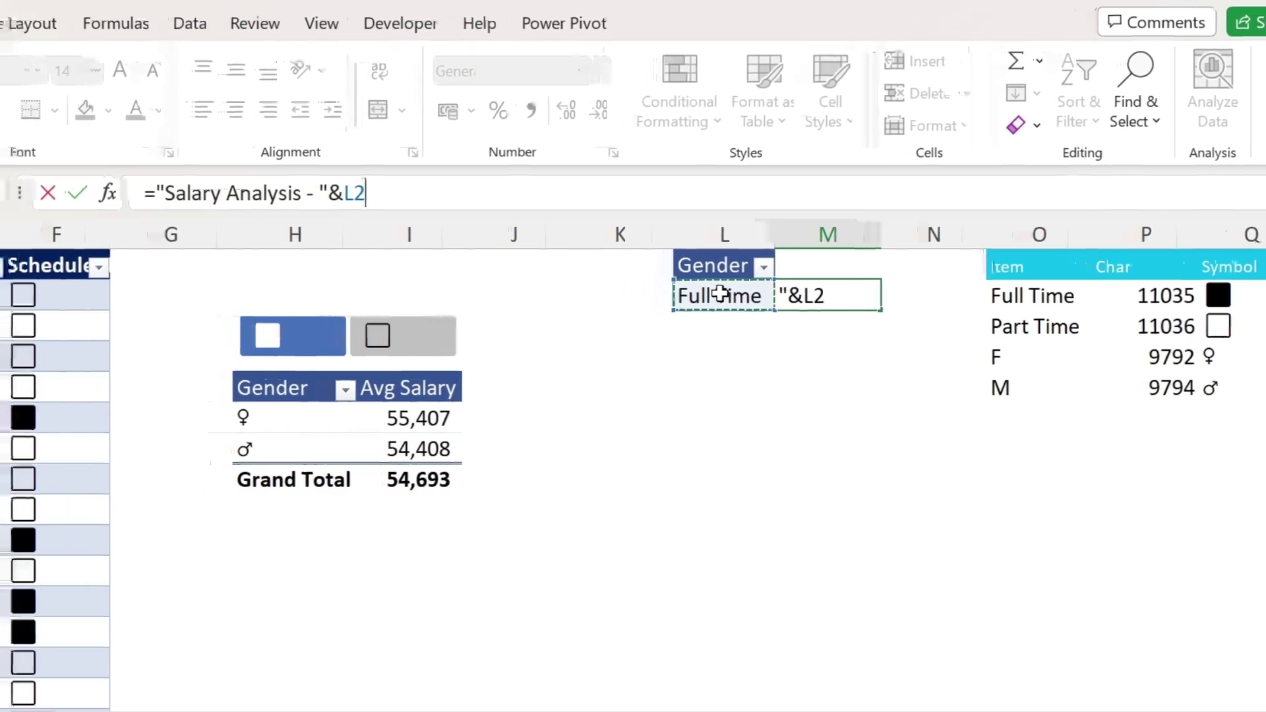
key("Return")
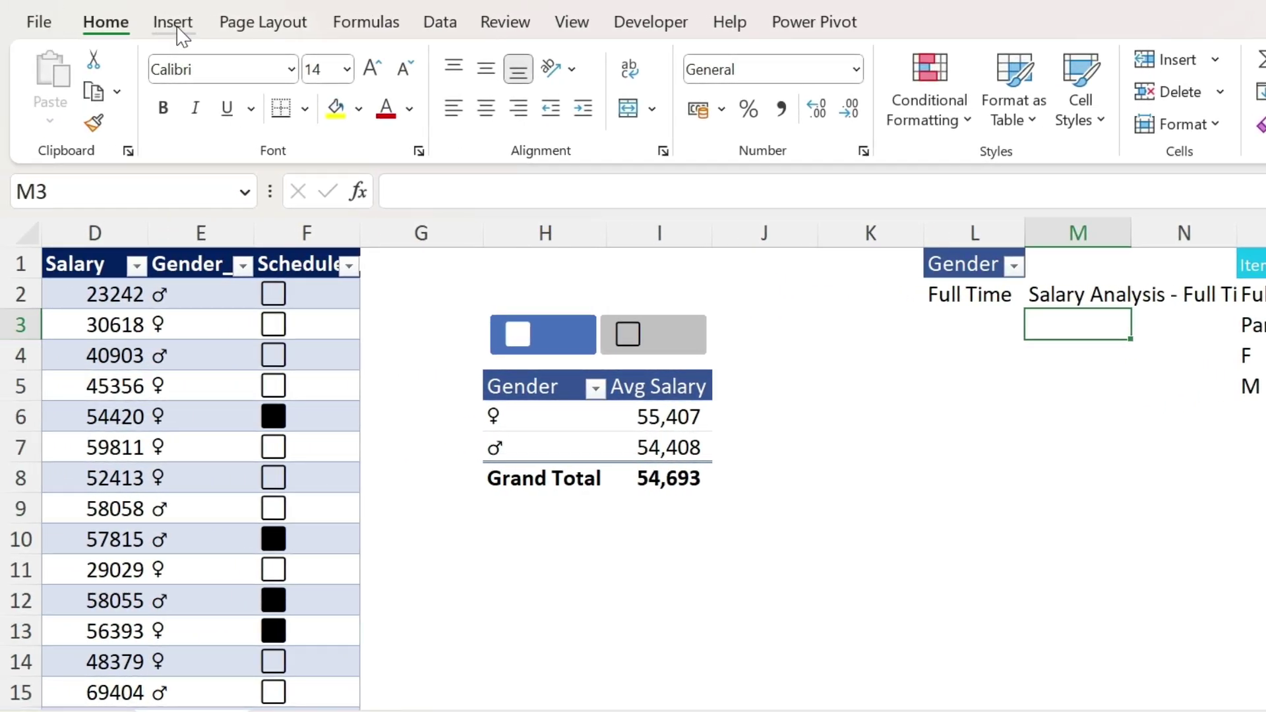
Draw a rounded rectangle around the slicer and pivot with no fill and a teal outline.
left_click(91, 22)
left_click(303, 94)
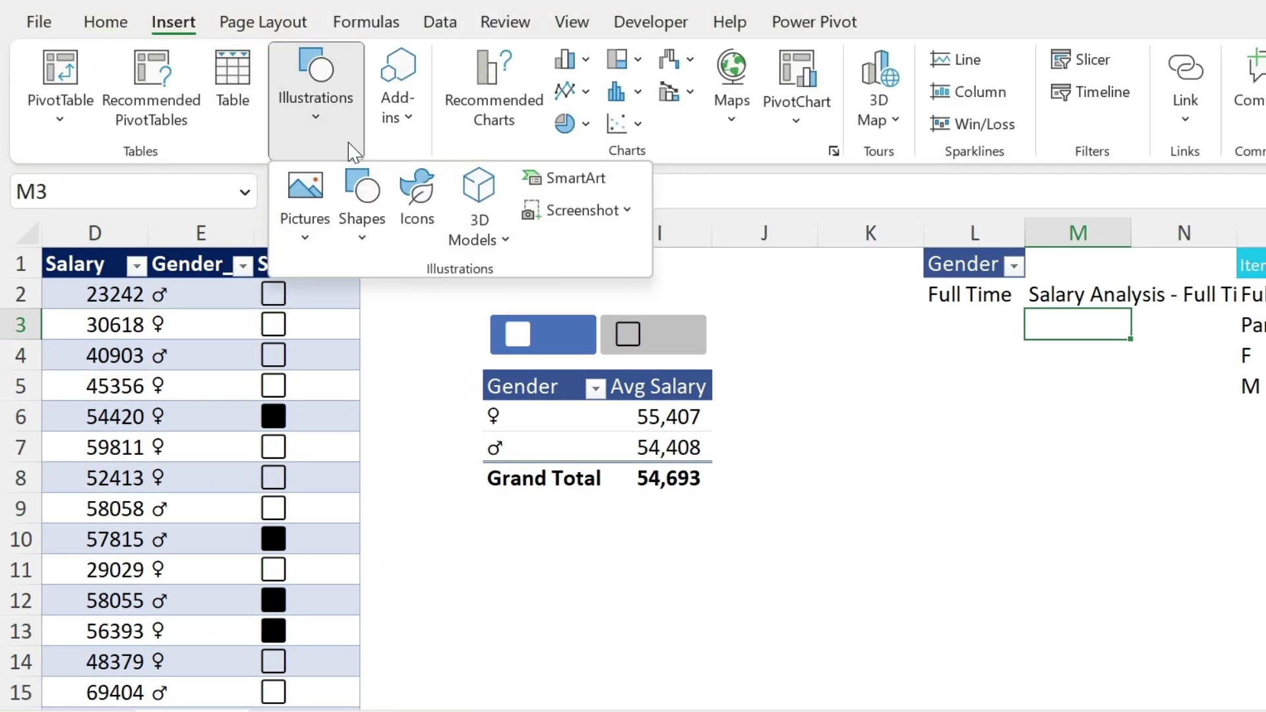
left_click(362, 197)
left_click(475, 331)
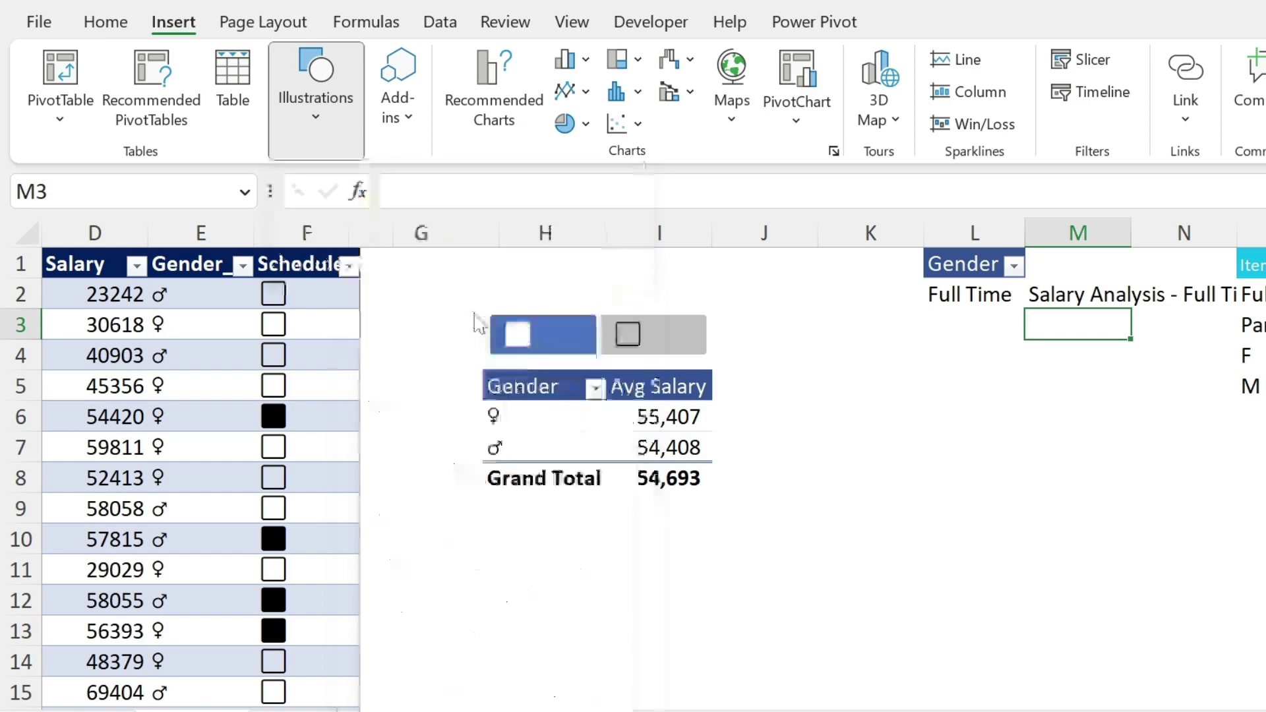
left_click_drag(451, 295, 748, 508)
left_click(683, 61)
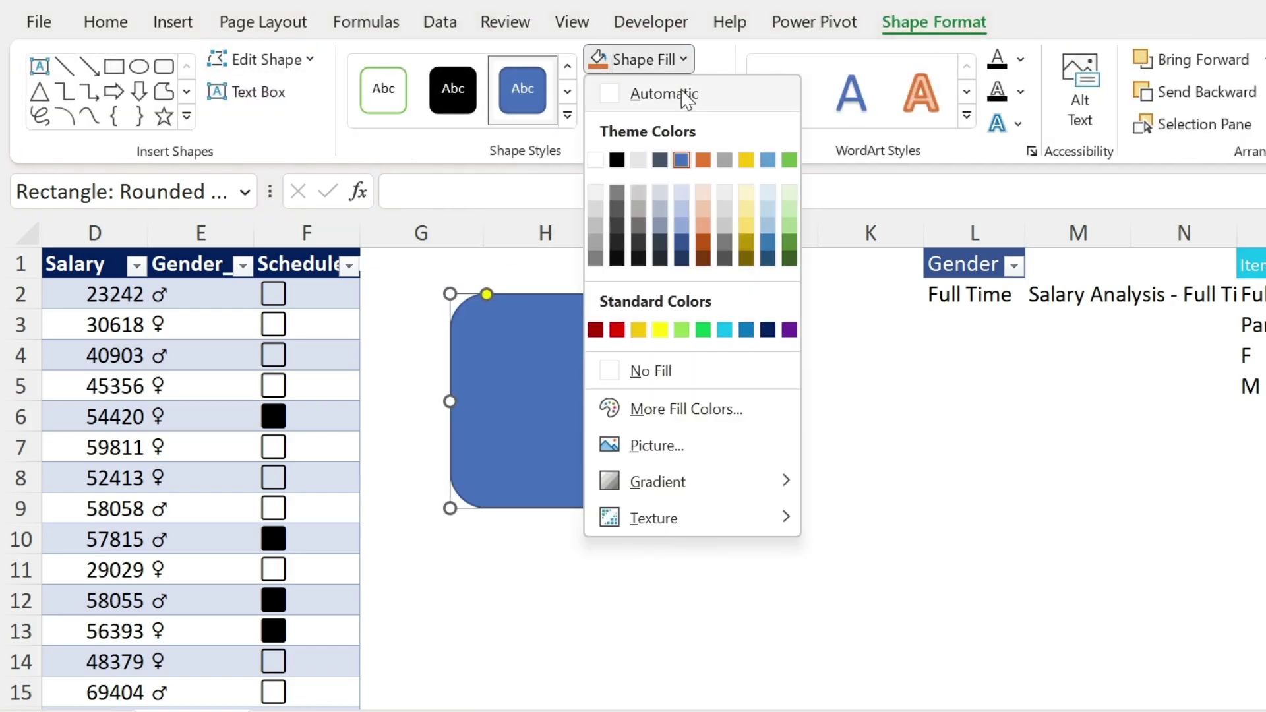
left_click(644, 371)
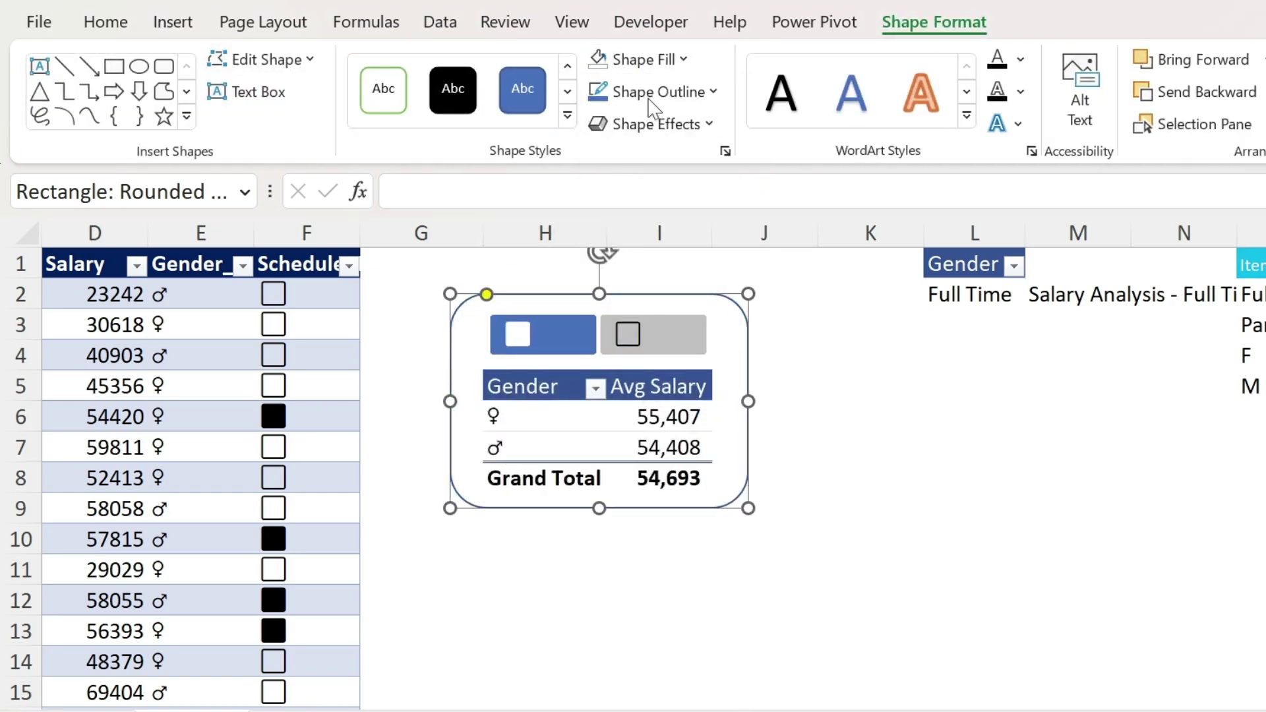
left_click(692, 100)
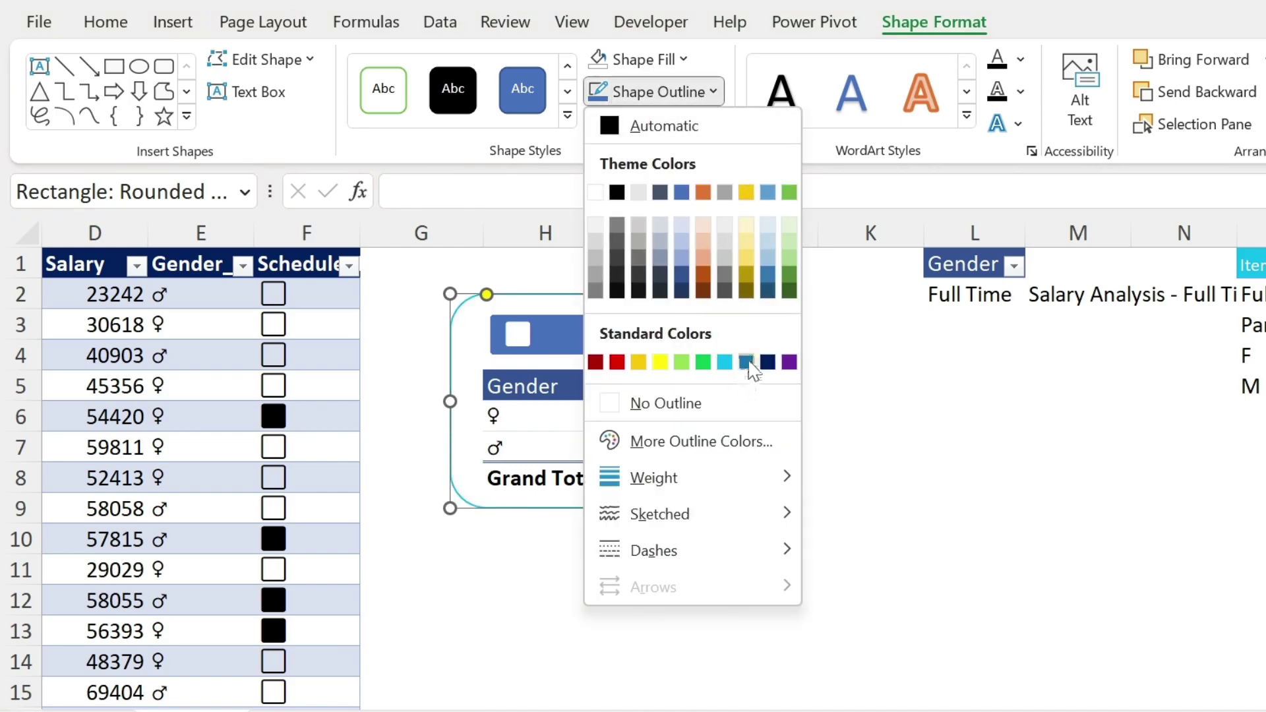
left_click(748, 362)
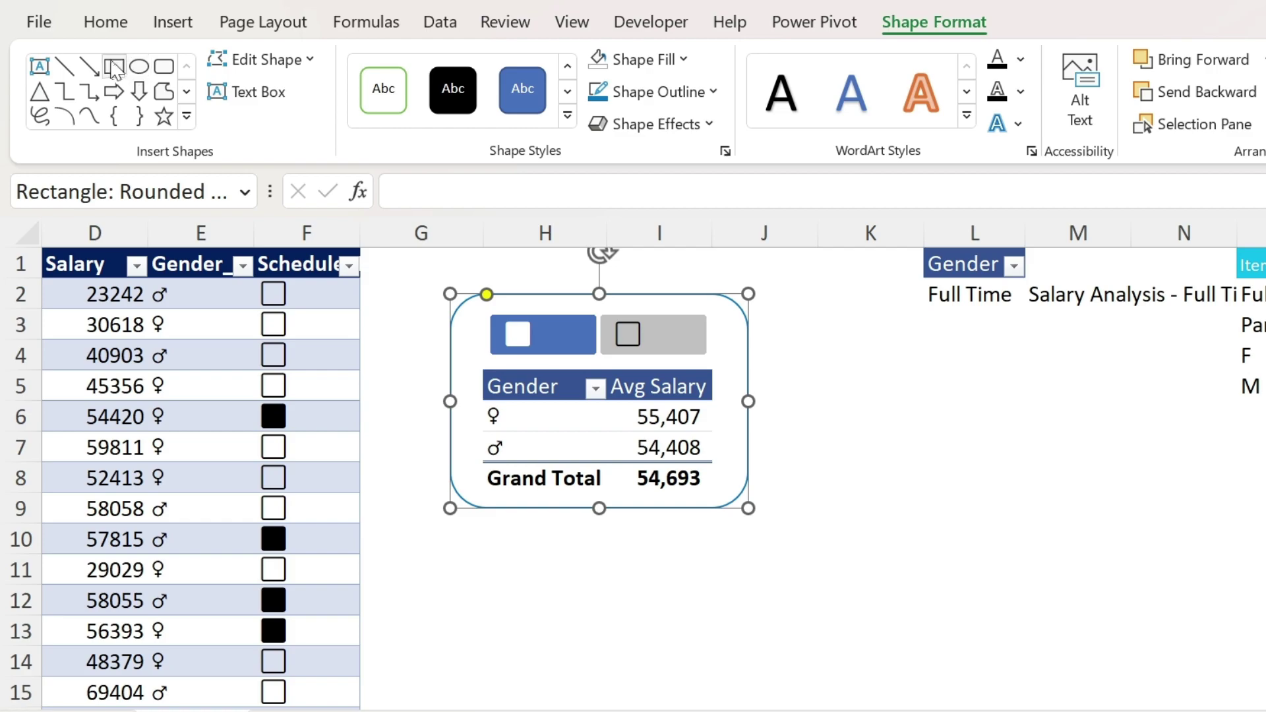
left_click(165, 66)
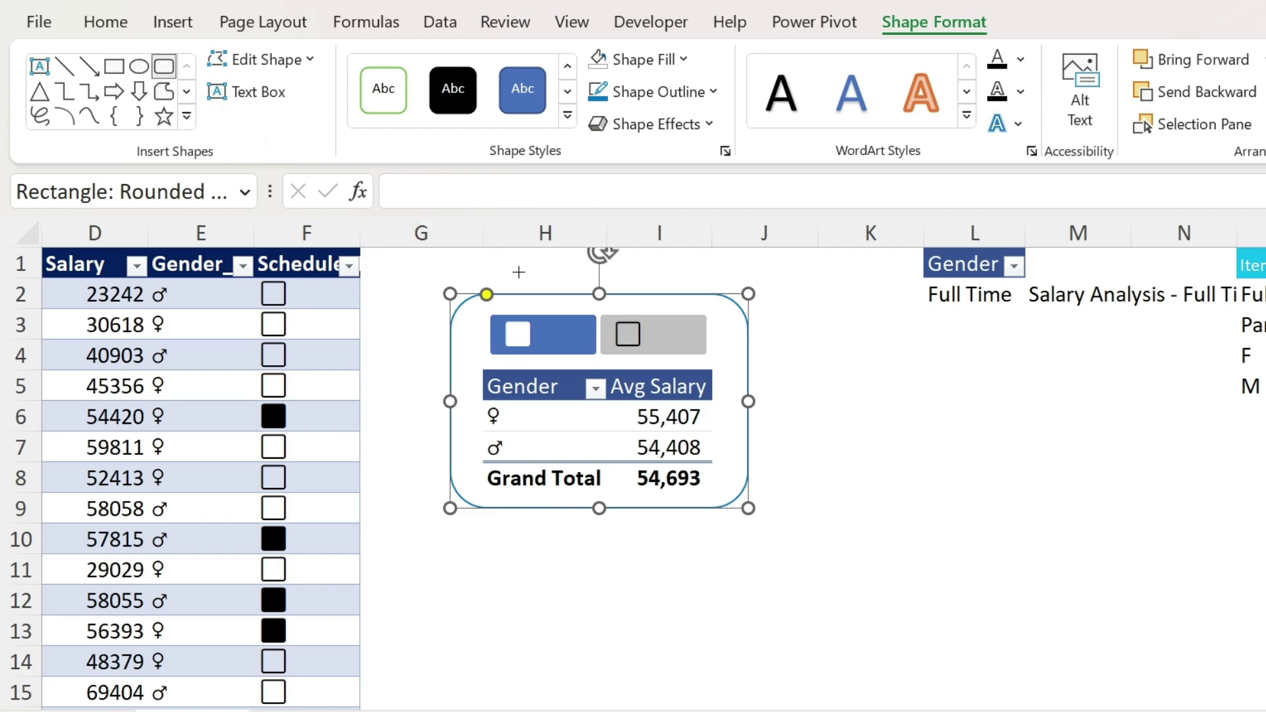
Draw a rounded title bar across the frame's top with no outline and bright blue fill.
left_click_drag(519, 278, 709, 310)
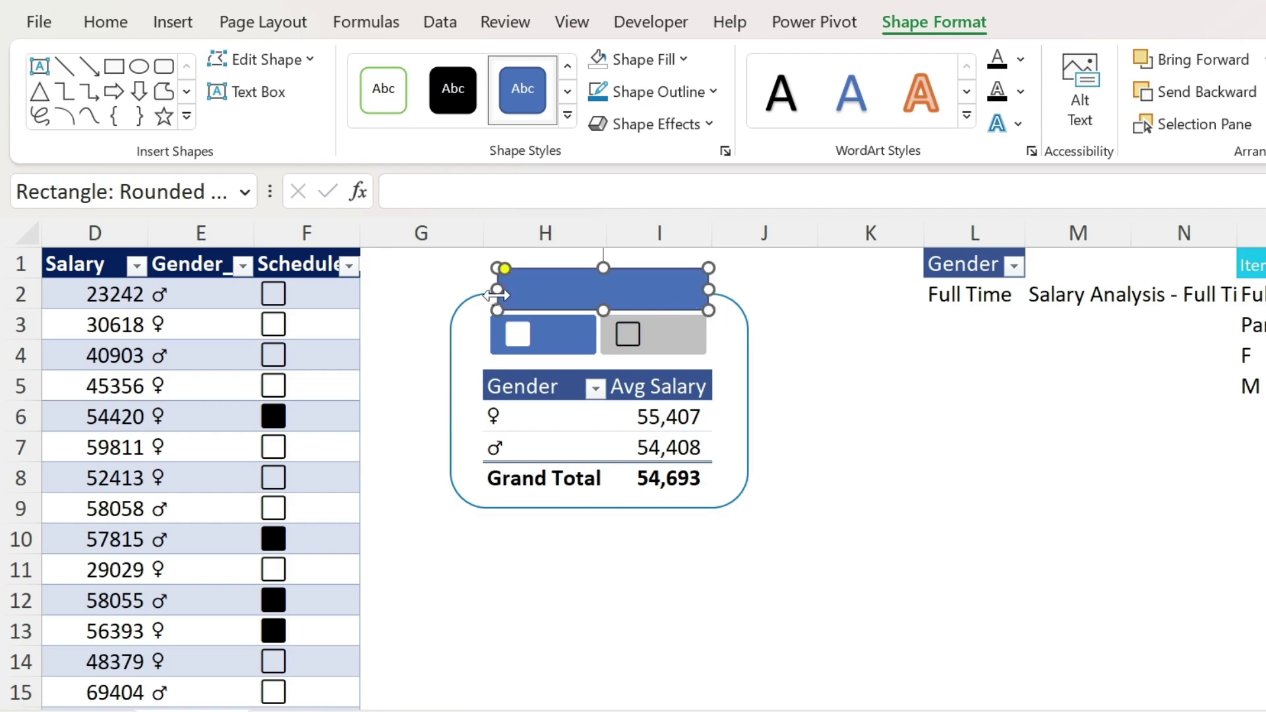
left_click_drag(497, 294, 487, 292)
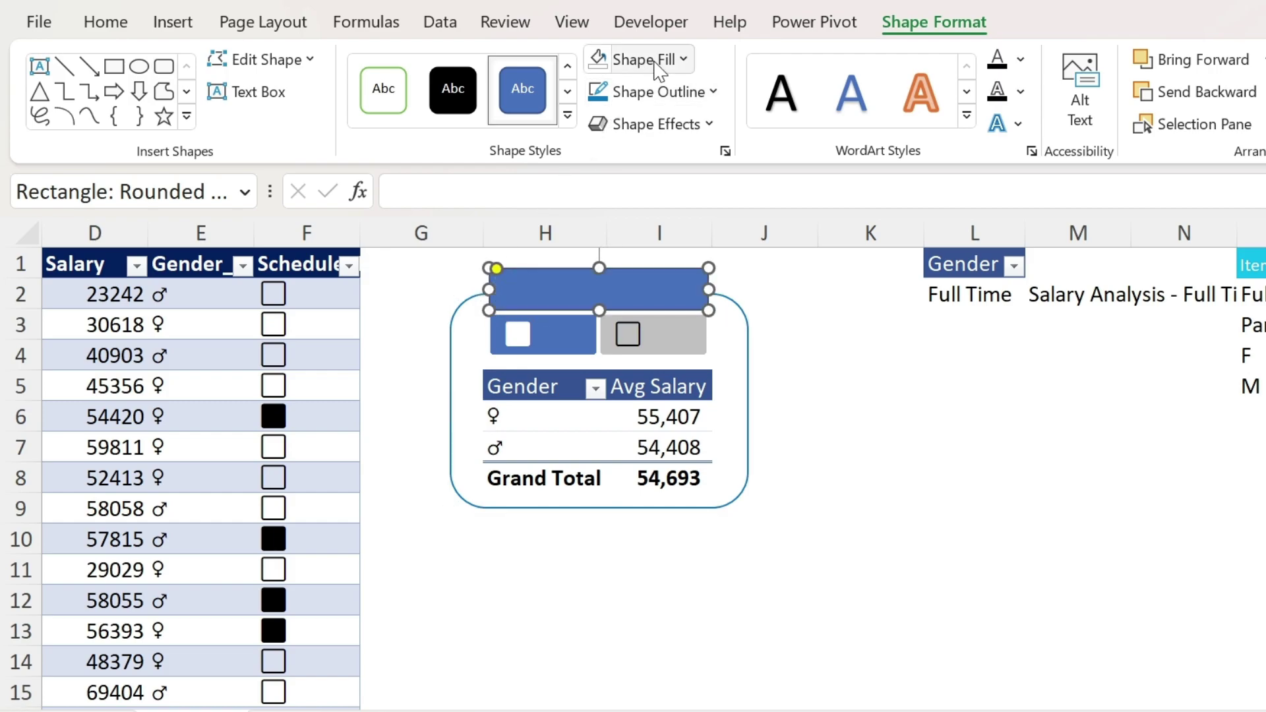
left_click(712, 92)
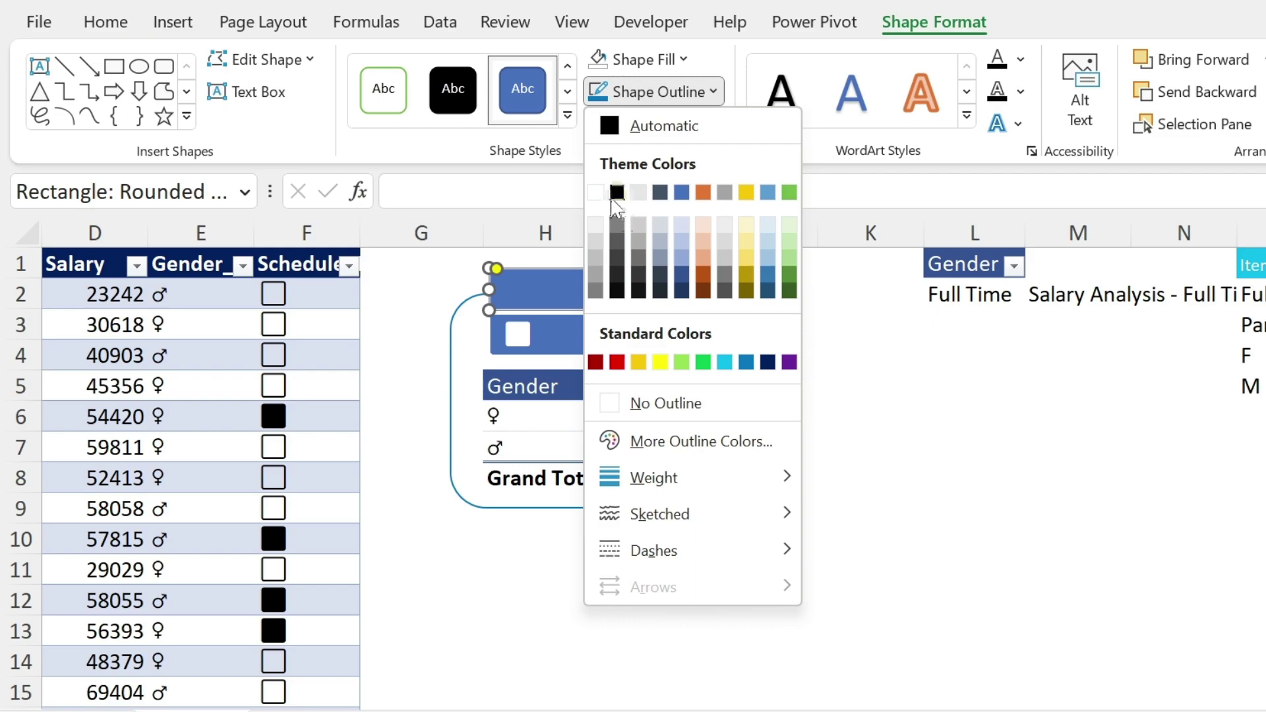
left_click(633, 404)
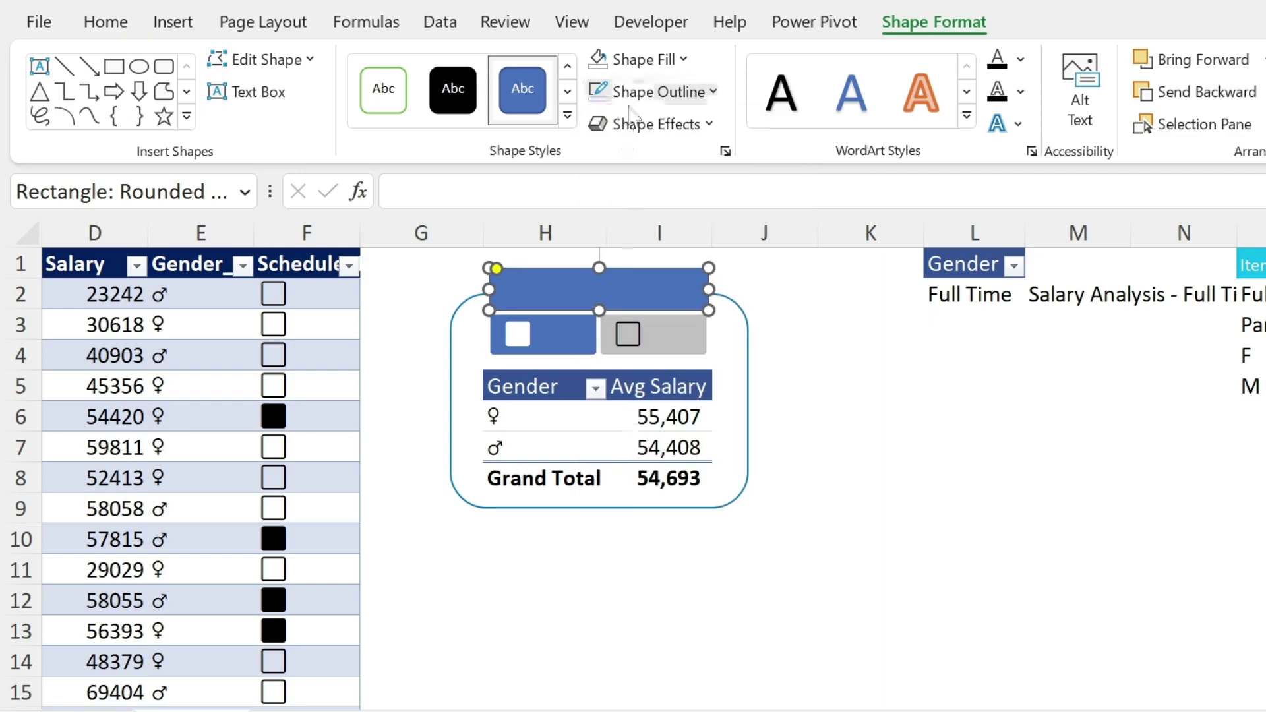
left_click(684, 60)
left_click(746, 319)
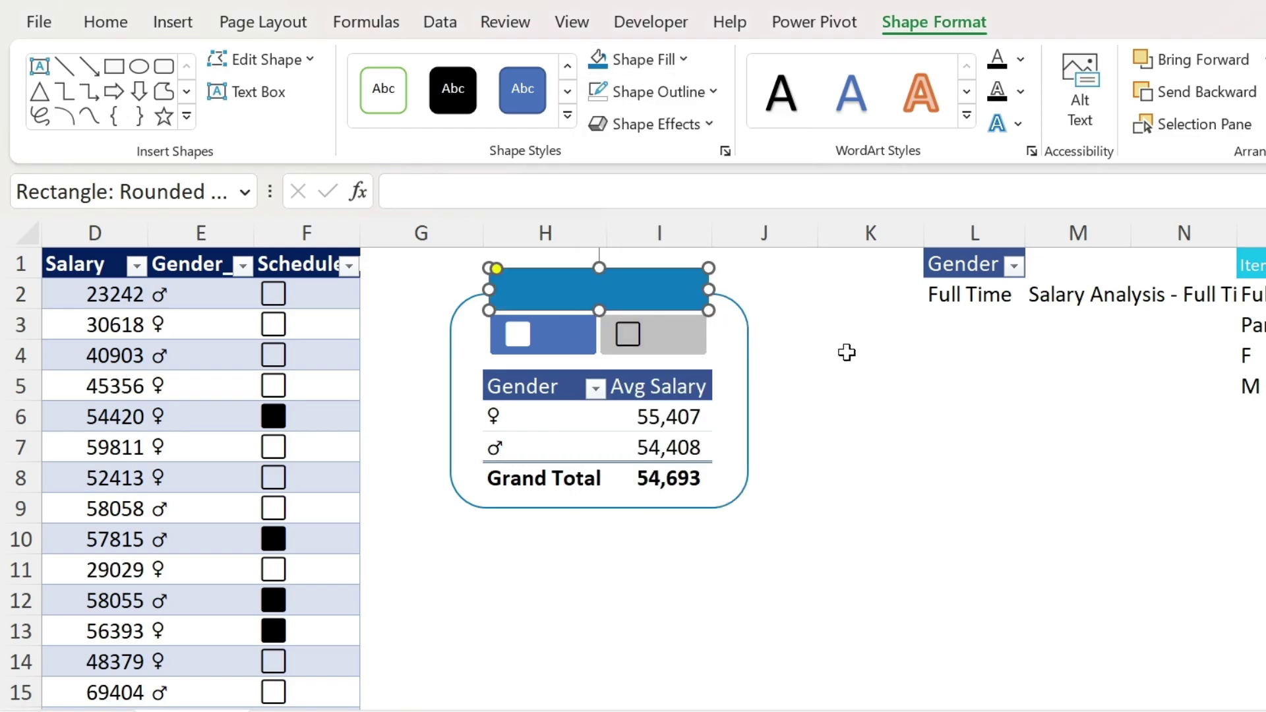
Link the title bar's text to cell M2 so it reads 'Salary Analysis - Full Time'.
left_click(535, 290)
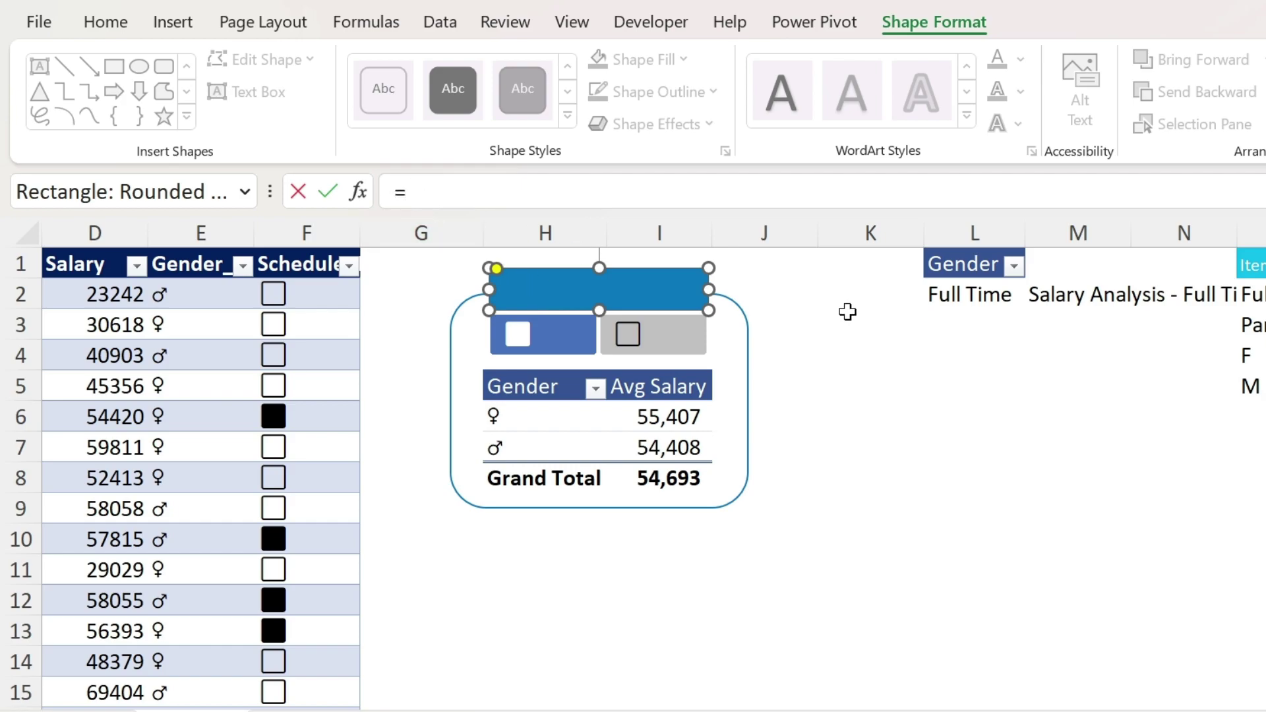
type("=")
left_click(1083, 294)
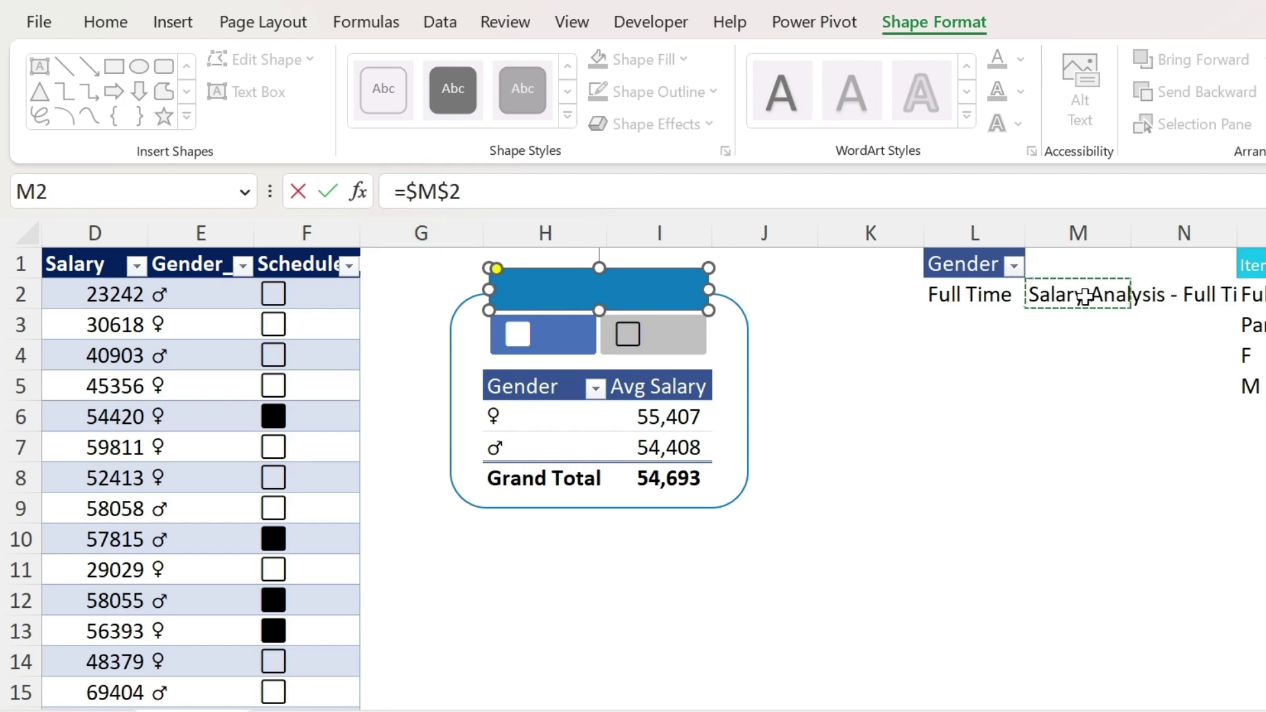
key("Return")
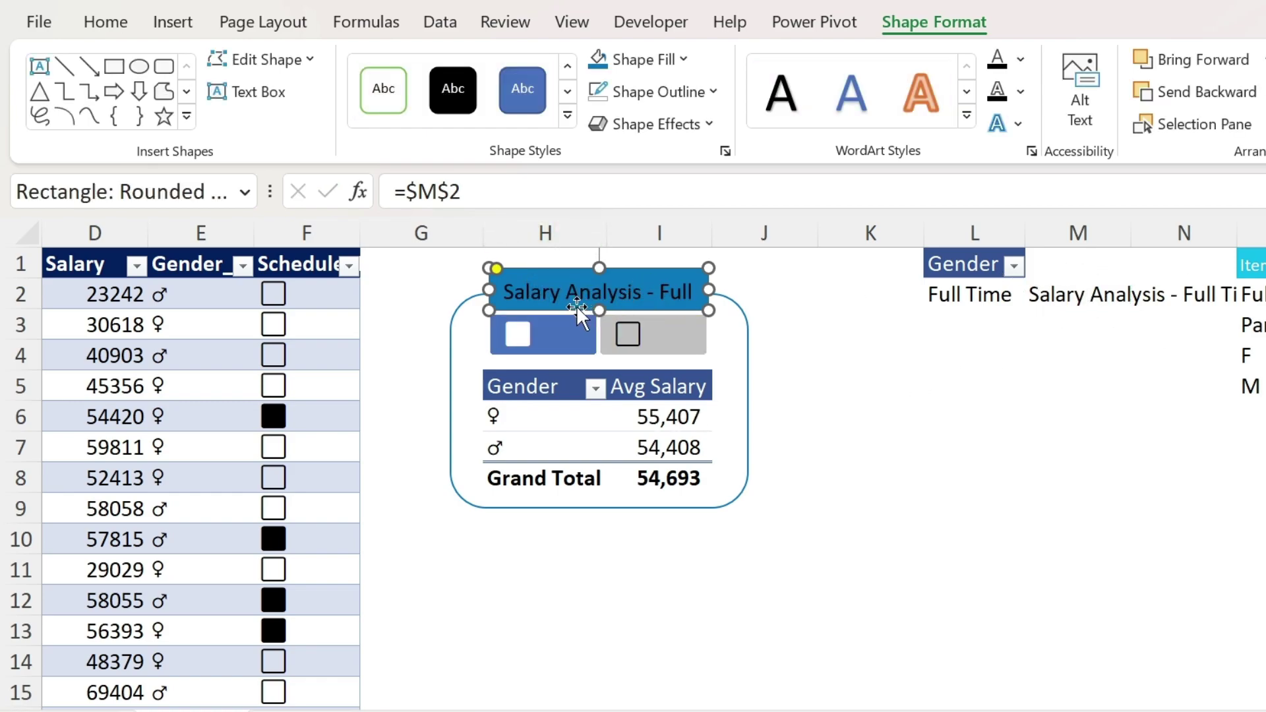
Make the title bar text white and shrink it two font sizes so Full Time fits.
left_click(105, 25)
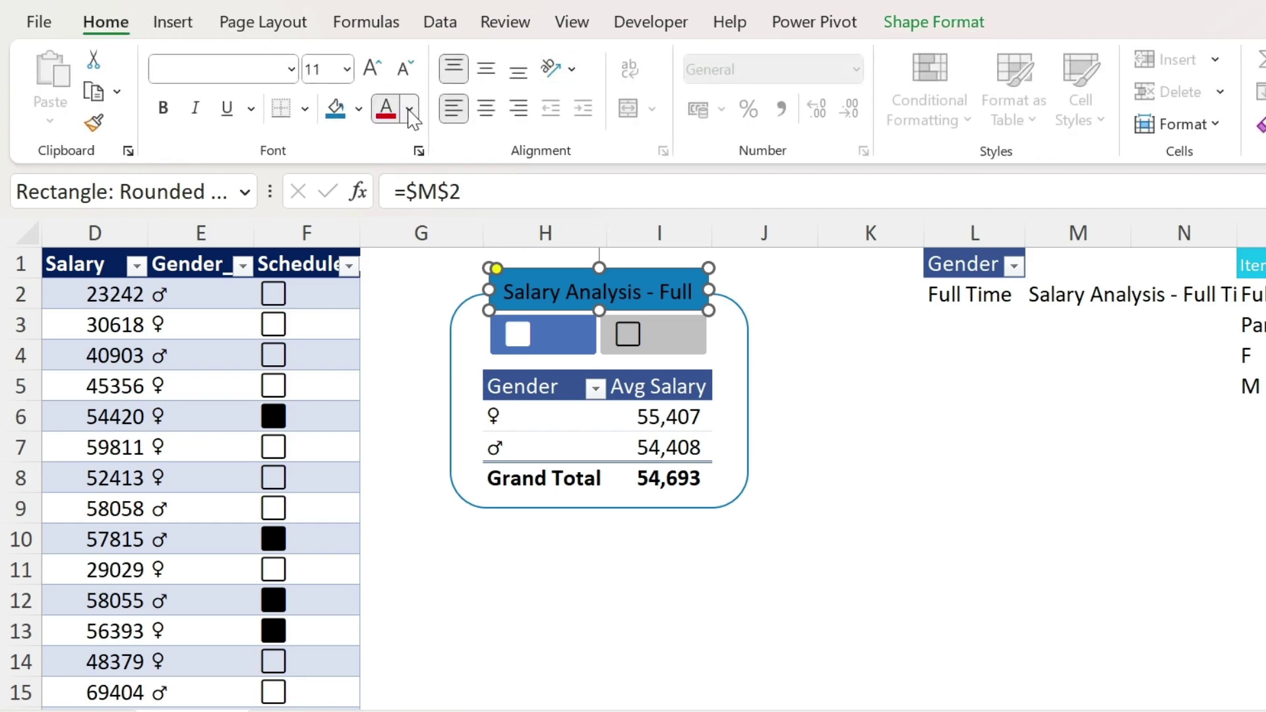
left_click(410, 119)
left_click(386, 208)
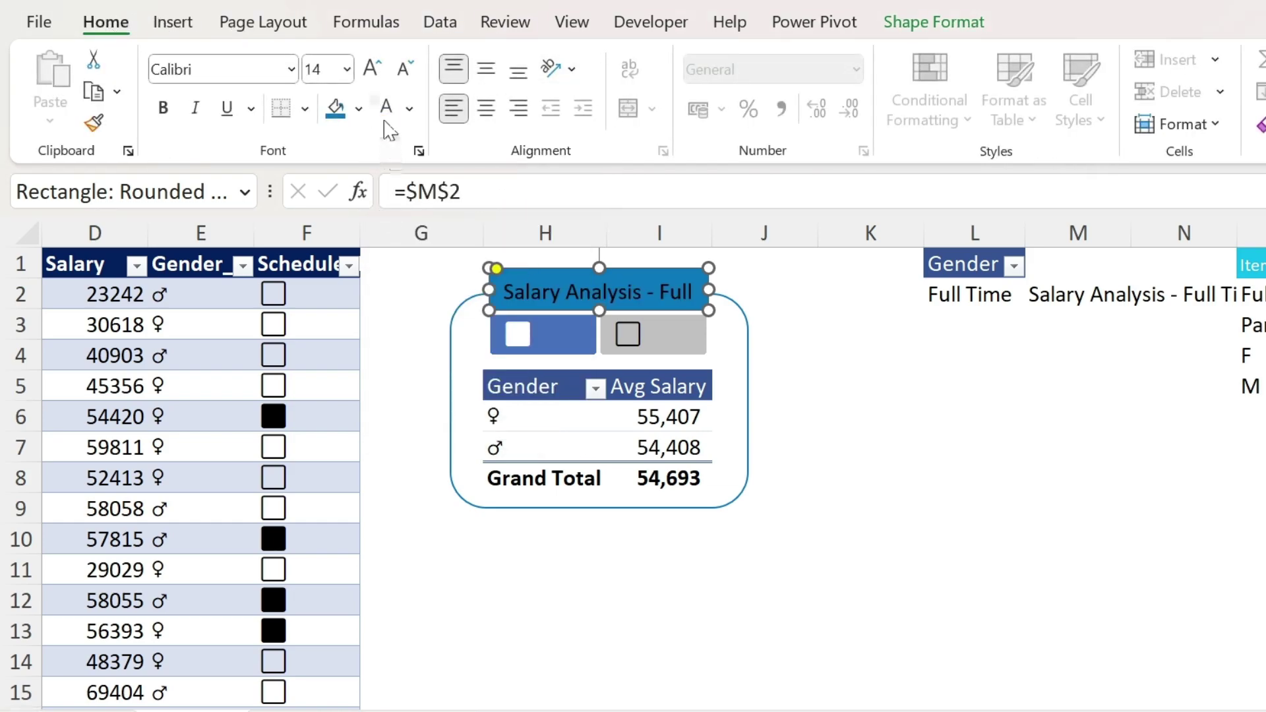
left_click(403, 80)
left_click(403, 80)
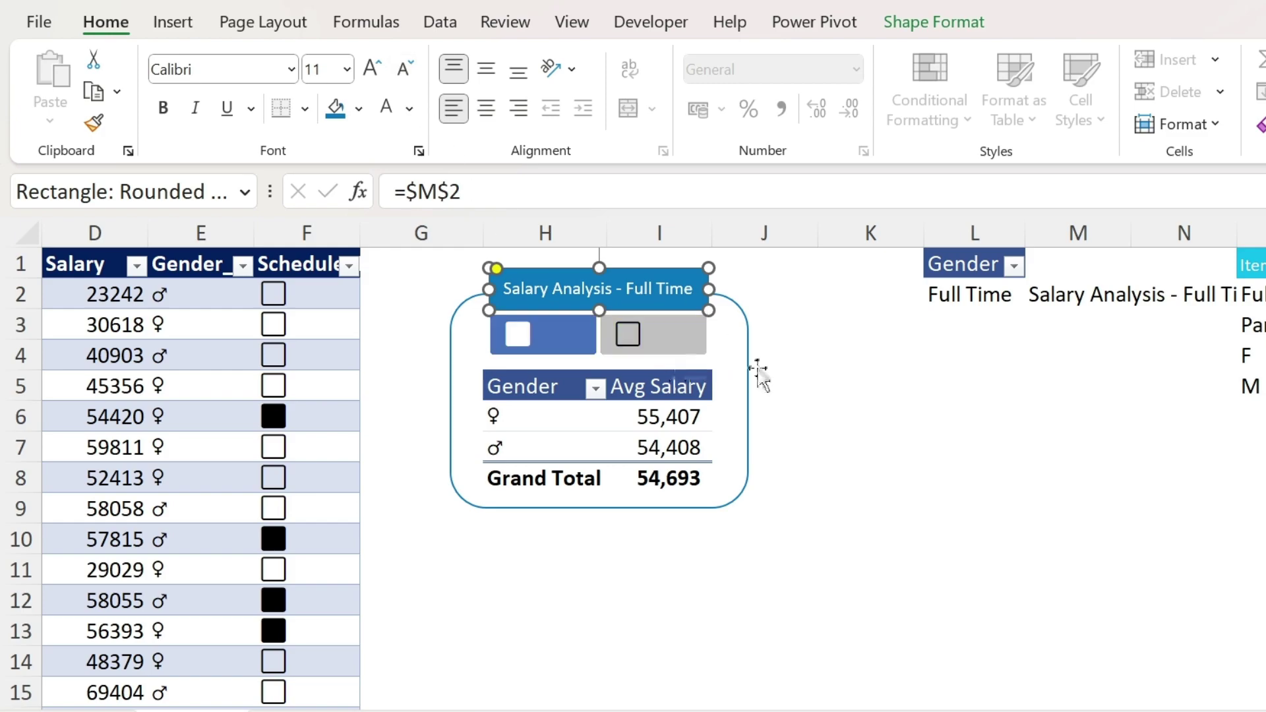
Switch the slicer between Part Time and Full Time, then shrink the title to 10.5 pt so Part Time fits.
left_click(660, 334)
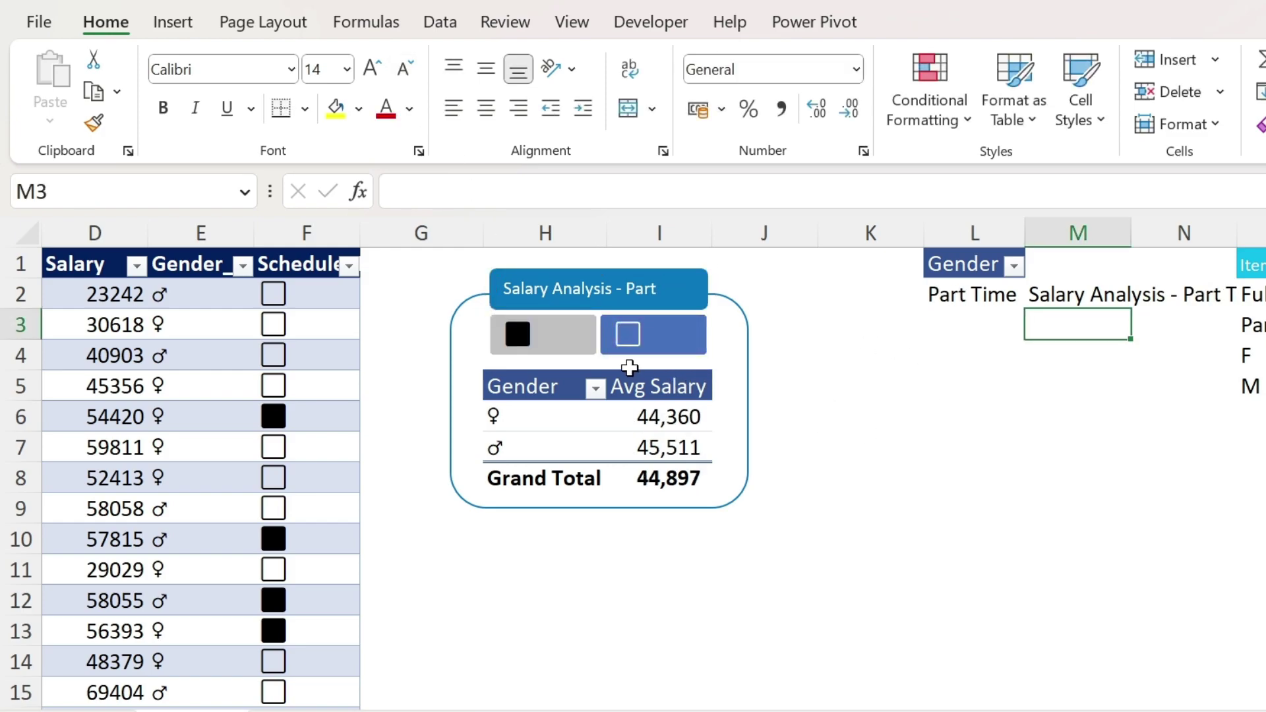
left_click(574, 348)
left_click(629, 343)
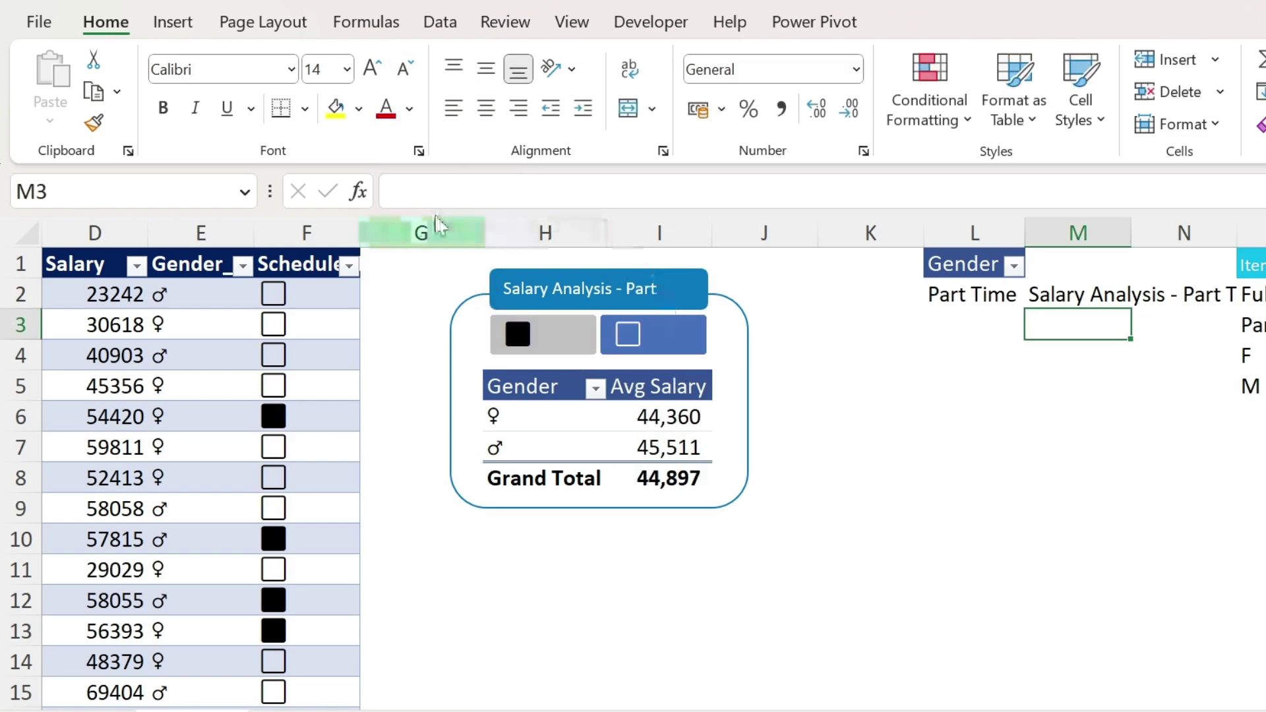
left_click(565, 285)
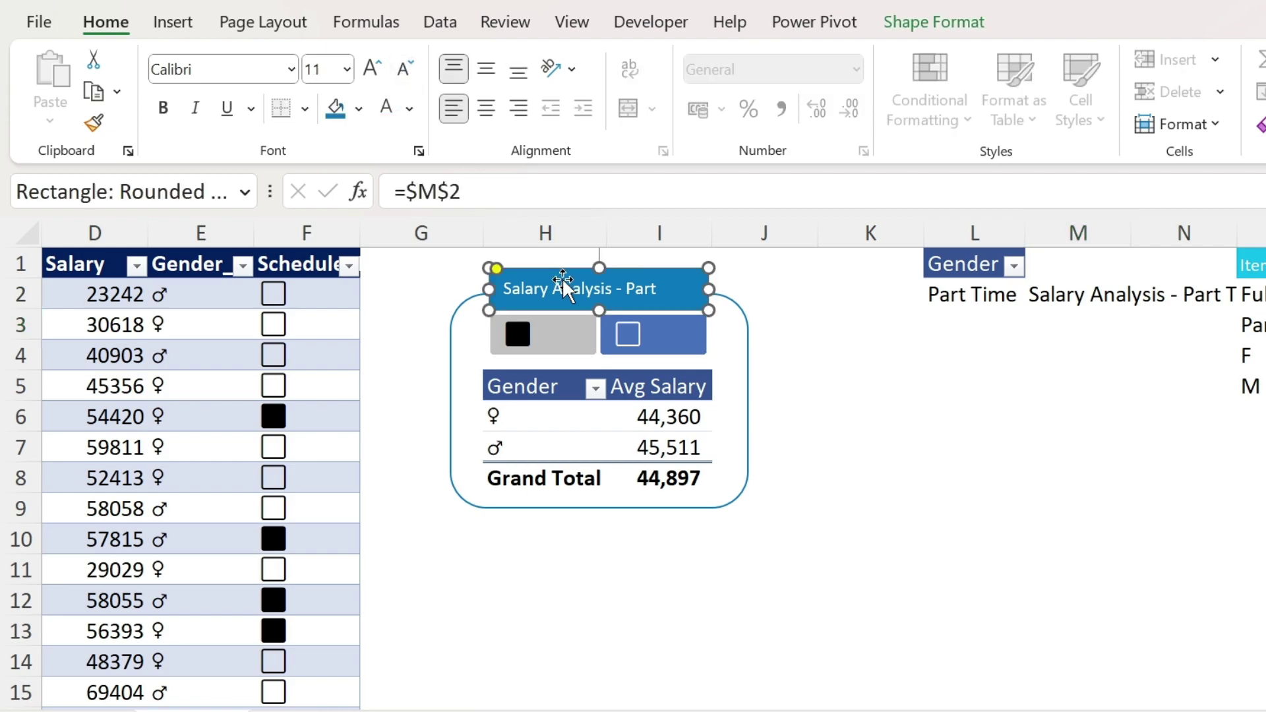
left_click(405, 71)
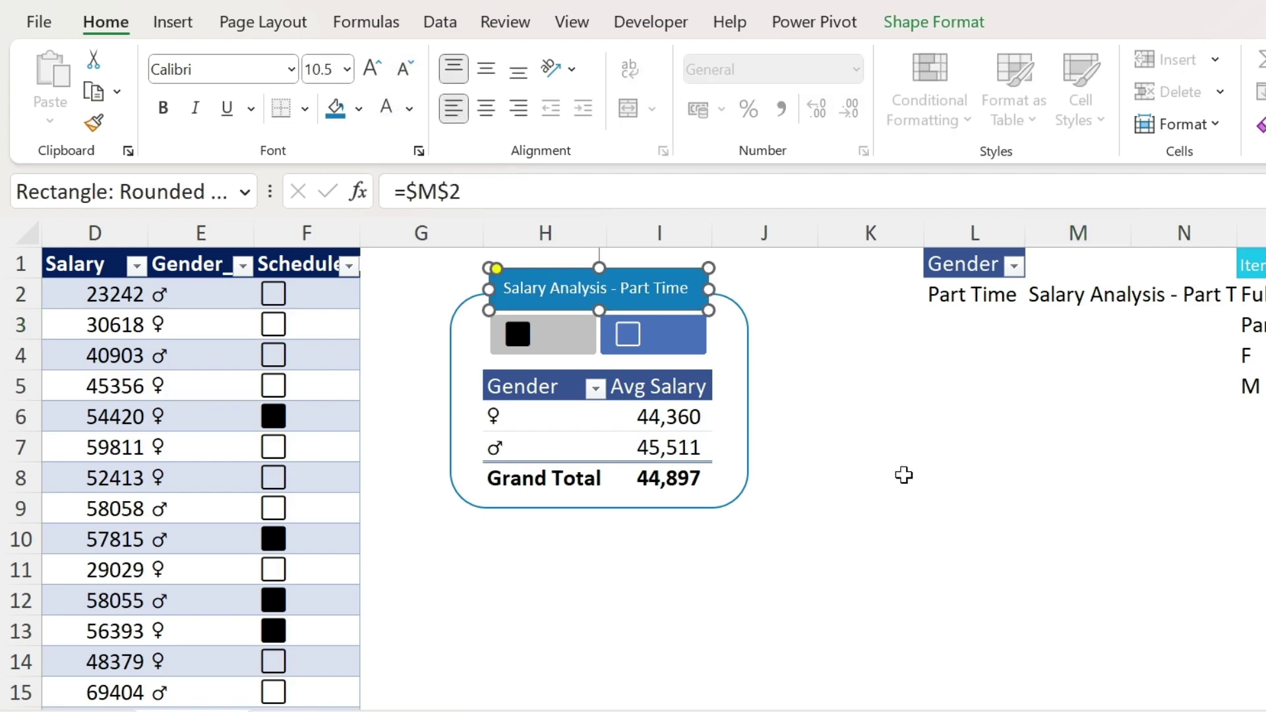
left_click(925, 486)
Toggle the slicer through Full Time and Part Time, ending on Full Time, to confirm the title fits.
left_click(562, 348)
left_click(627, 335)
left_click(548, 337)
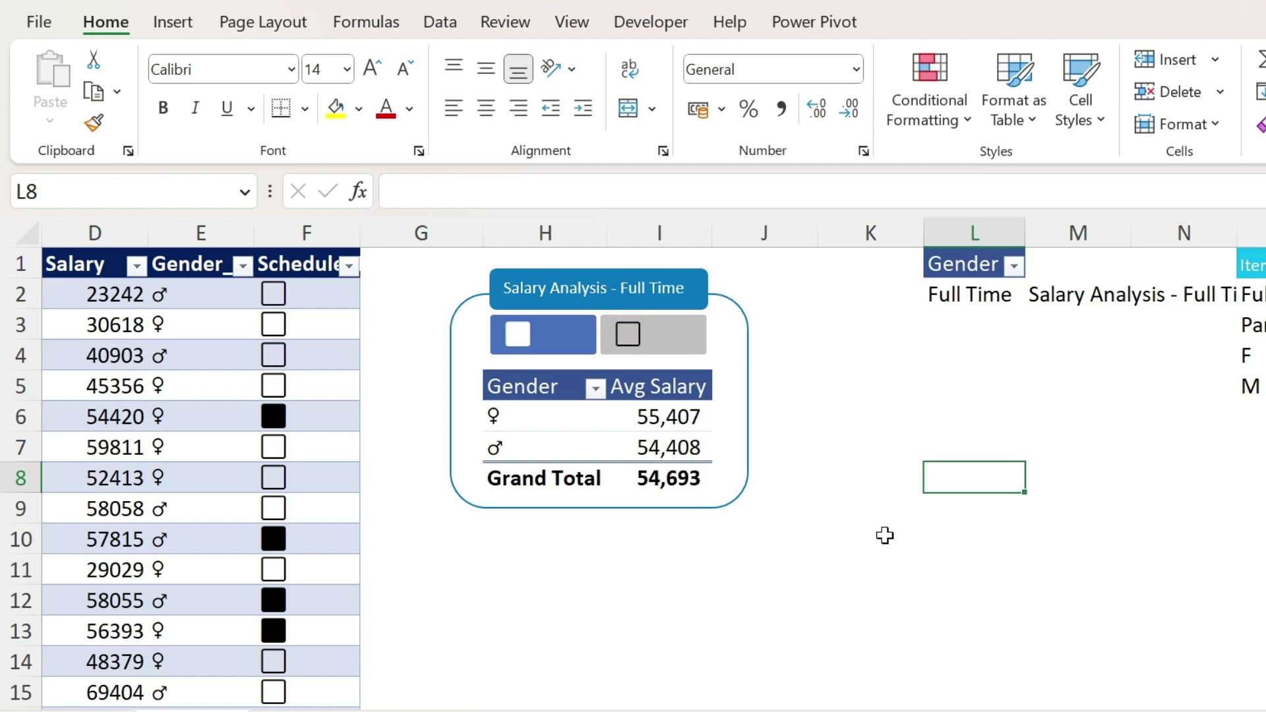